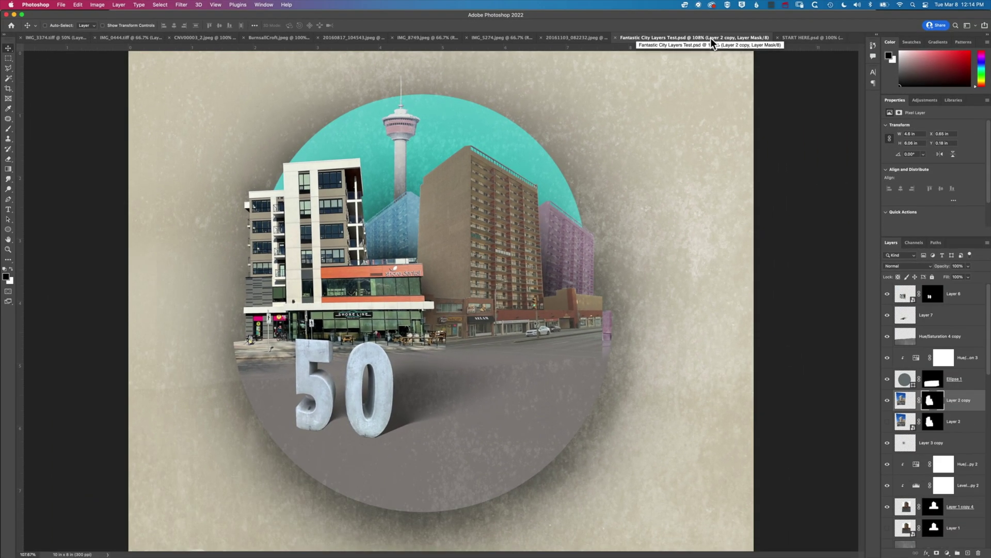
Step: Copy the brown high-rise photo from 20161103_082232.jpeg into START HERE.psd as a new layer
left_click(795, 37)
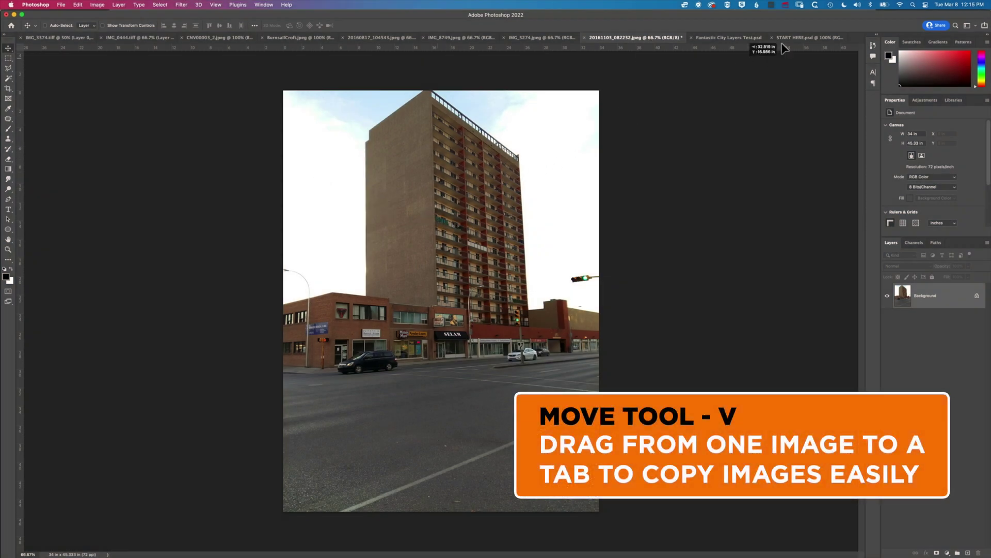
left_click(798, 38)
left_click_drag(445, 291, 443, 291)
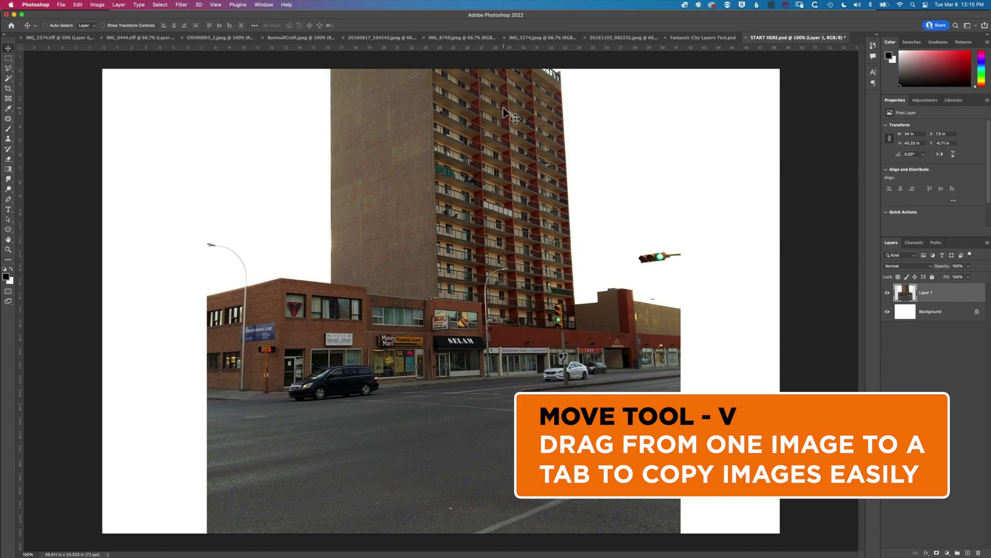
Step: Copy the twin-tower photo from BurnsallCroft.jpeg into START HERE.psd as a new layer
left_click(300, 38)
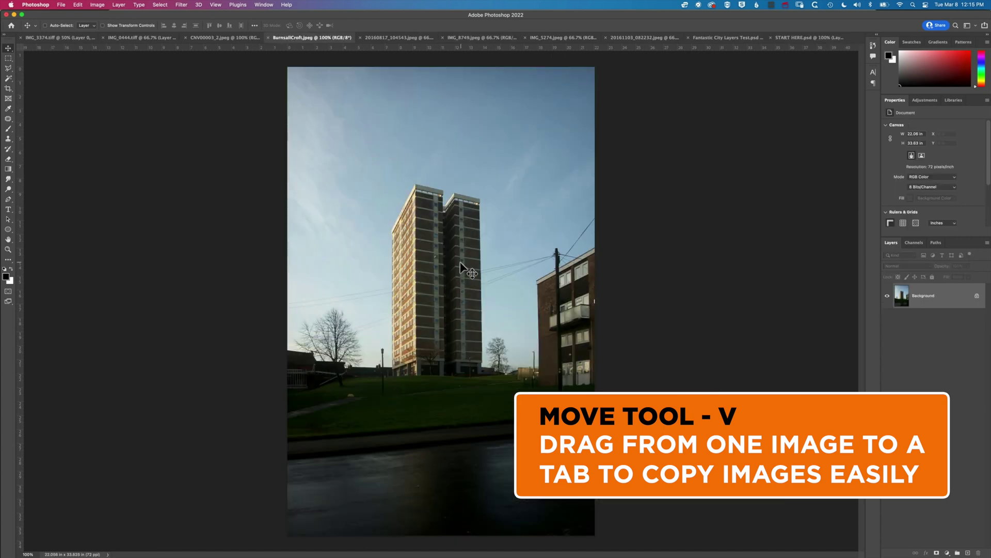
left_click_drag(465, 268, 804, 42)
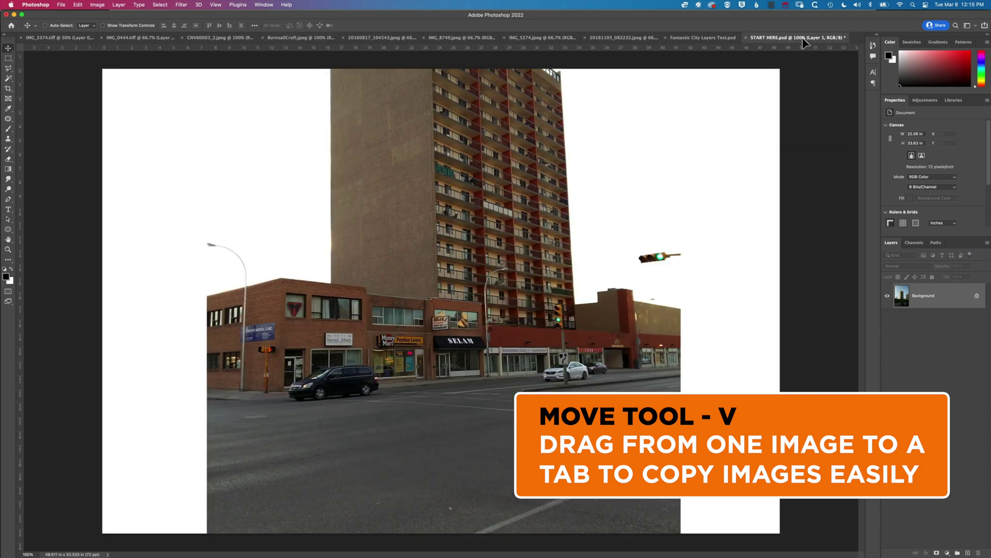
left_click_drag(562, 201, 562, 203)
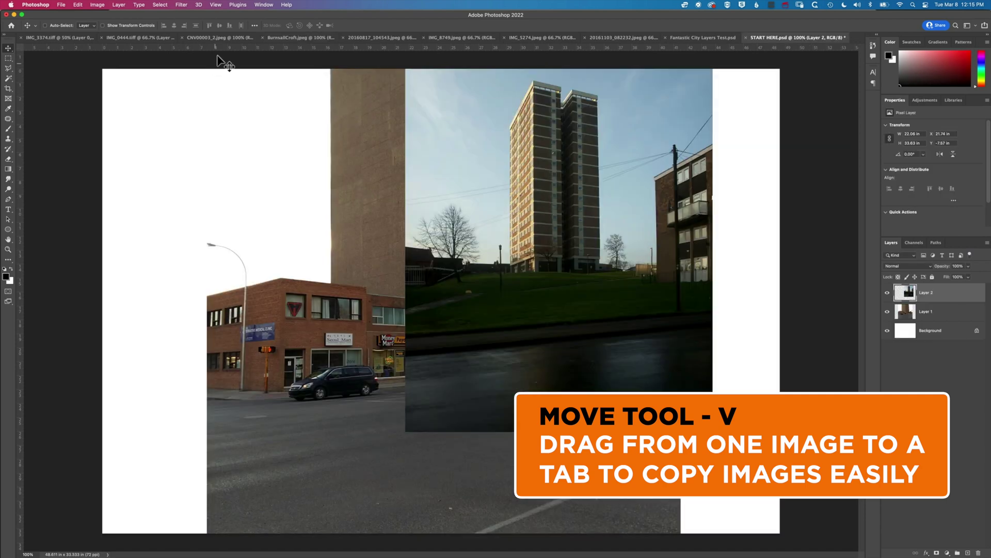
Step: Copy the photos from CNV00003_2.jpeg and IMG_3374.tiff into START HERE.psd as separate layers
left_click(210, 37)
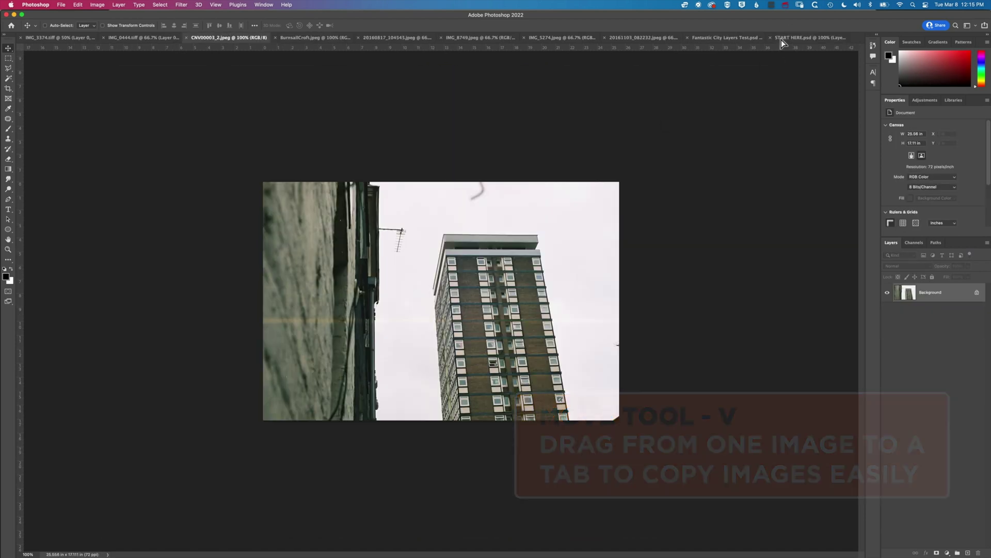
left_click_drag(782, 39, 440, 292)
left_click(62, 38)
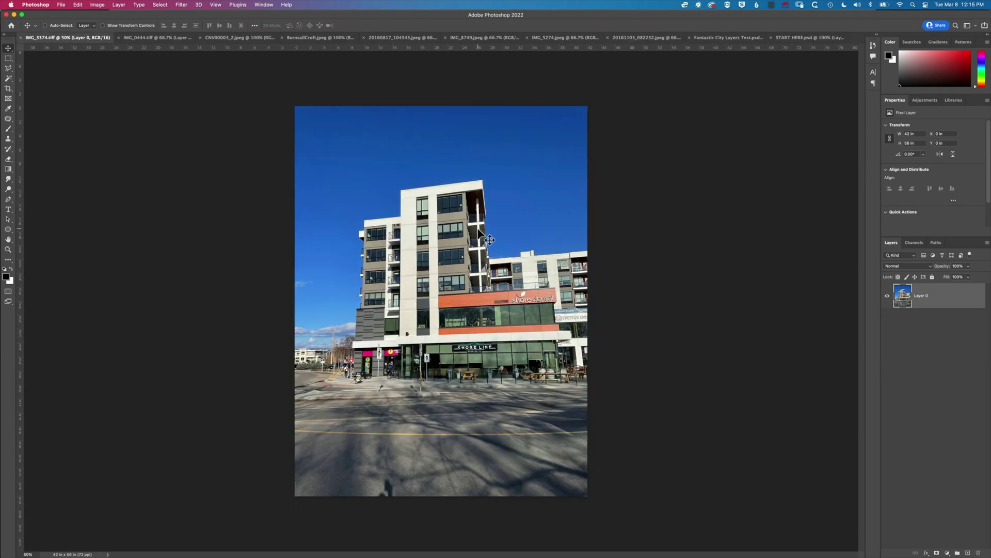
mouse_move(478, 231)
left_mouse_down()
mouse_move(800, 42)
mouse_move(478, 248)
left_mouse_up()
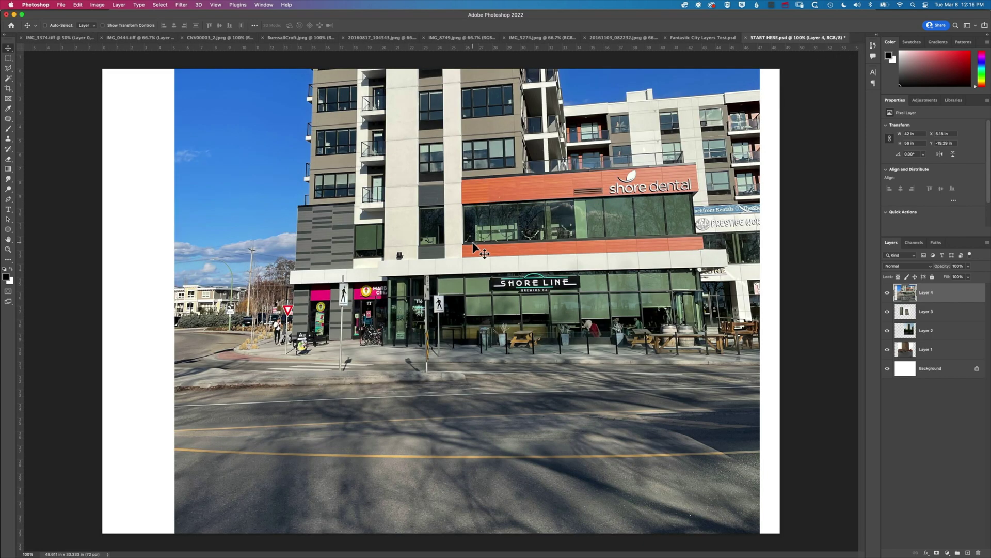
Step: Convert Layer 4, Layer 3, Layer 2 and Layer 1 each to a Smart Object
right_click(950, 300)
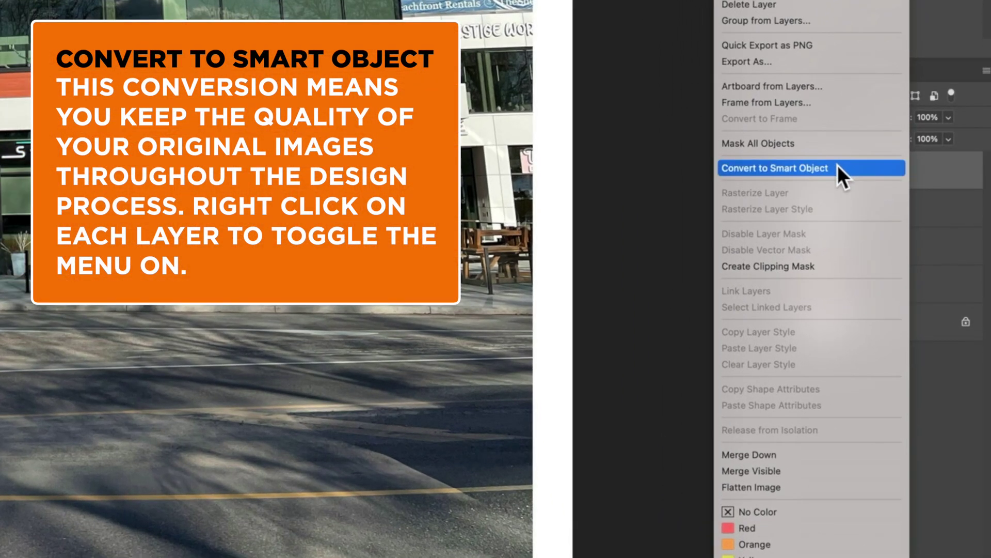
left_click(837, 165)
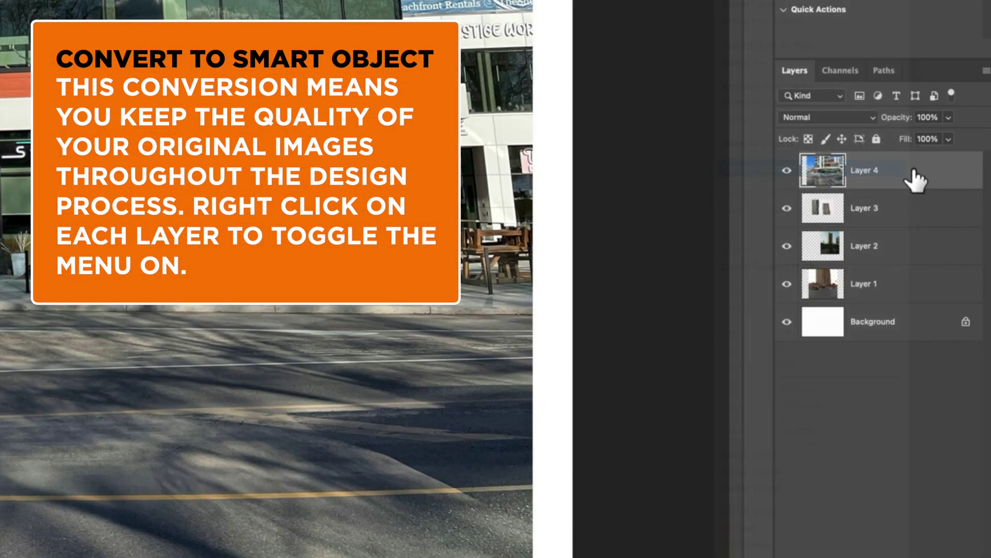
left_click(918, 210)
right_click(918, 210)
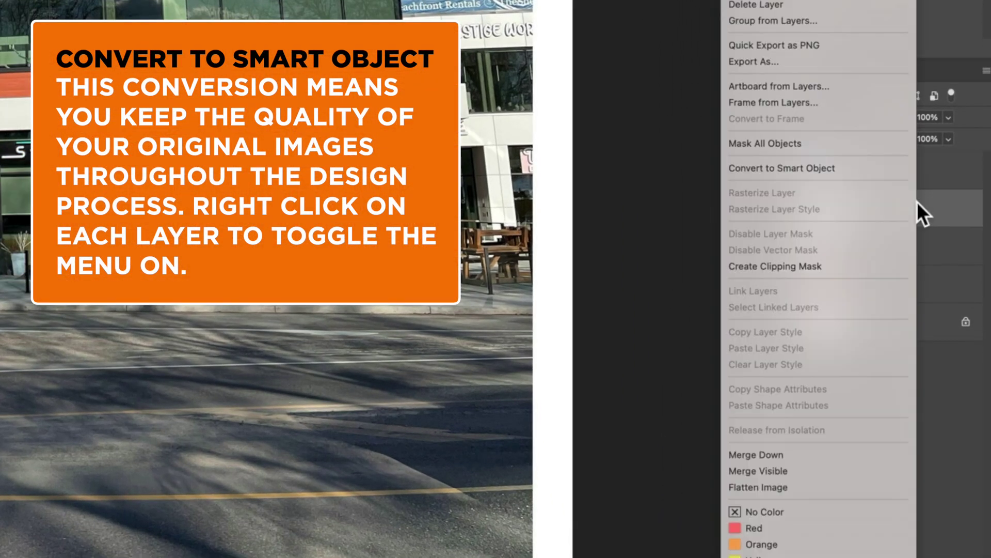
left_click(859, 164)
left_click(929, 247)
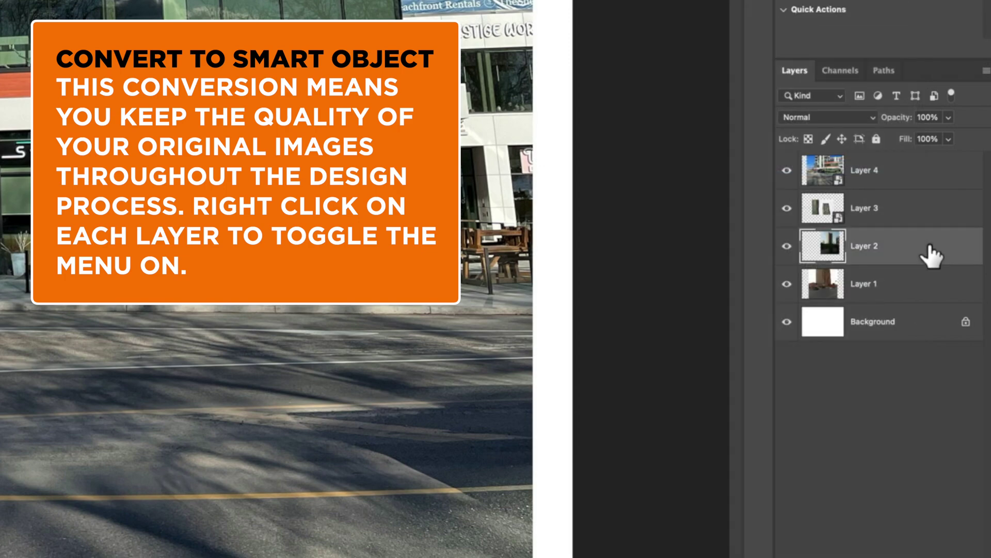
right_click(929, 245)
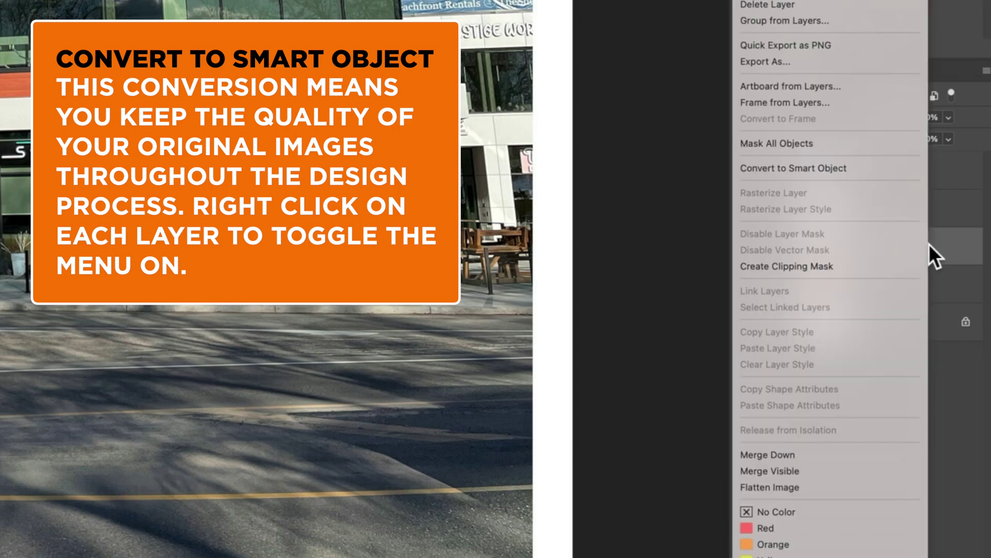
left_click(846, 170)
left_click(919, 290)
right_click(919, 292)
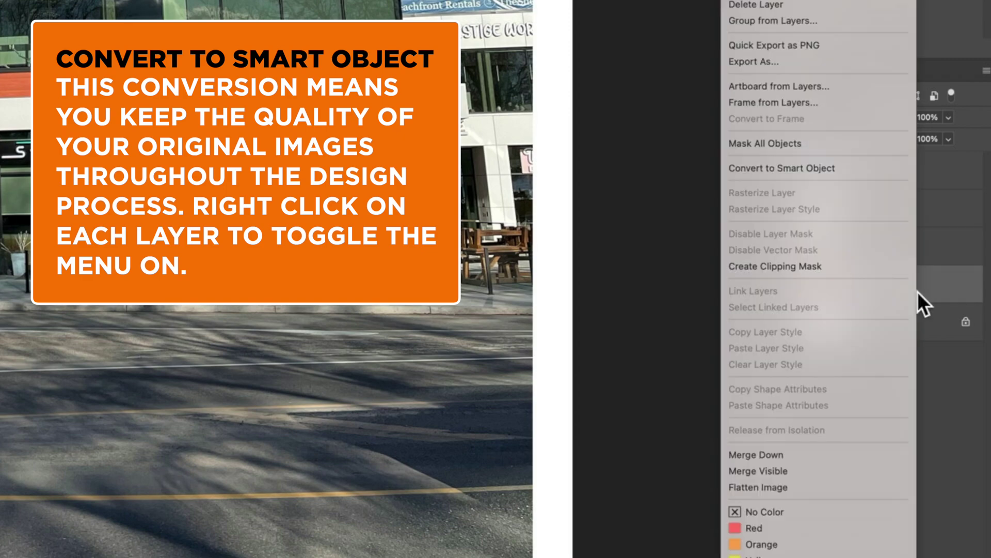
left_click(832, 169)
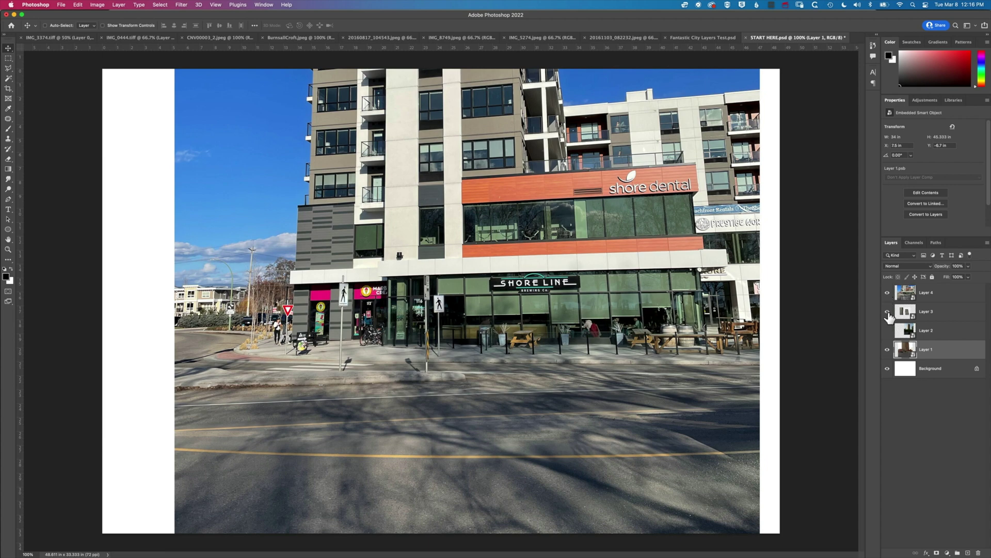
Step: Hide the layers above Layer 1, and use Free Transform to scale Layer 1 to about 64% and move it nearer the canvas centre
left_click(888, 293)
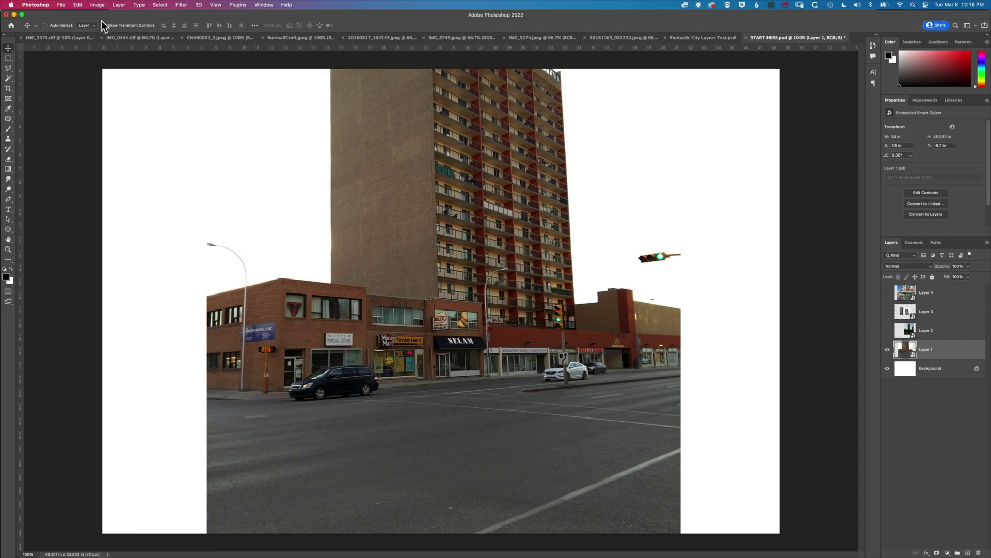
left_click(79, 5)
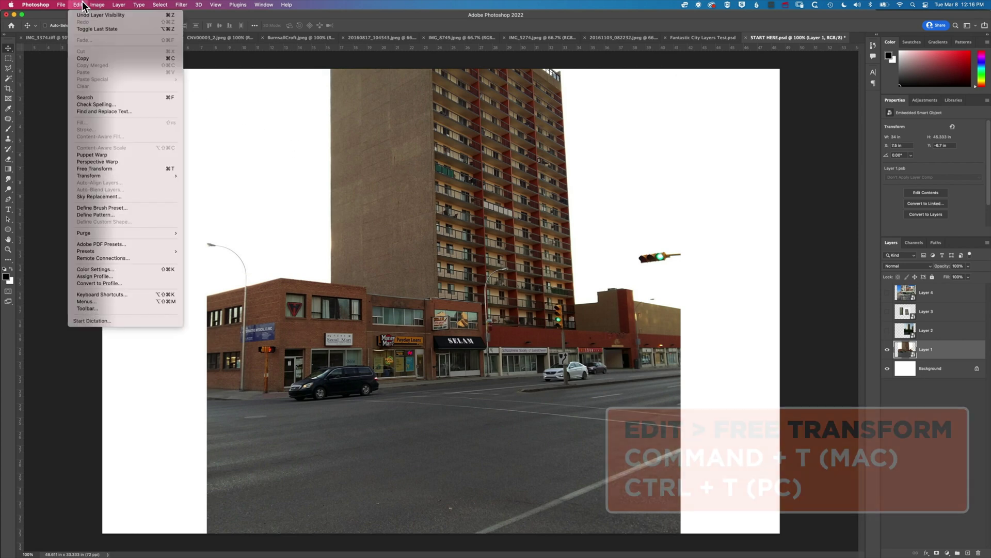
left_click(104, 168)
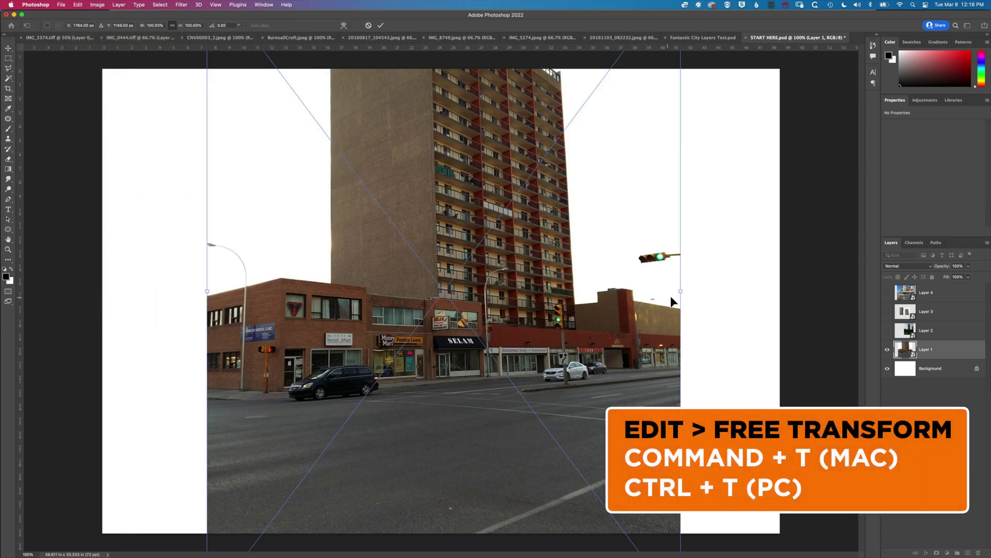
left_click_drag(679, 291, 512, 291)
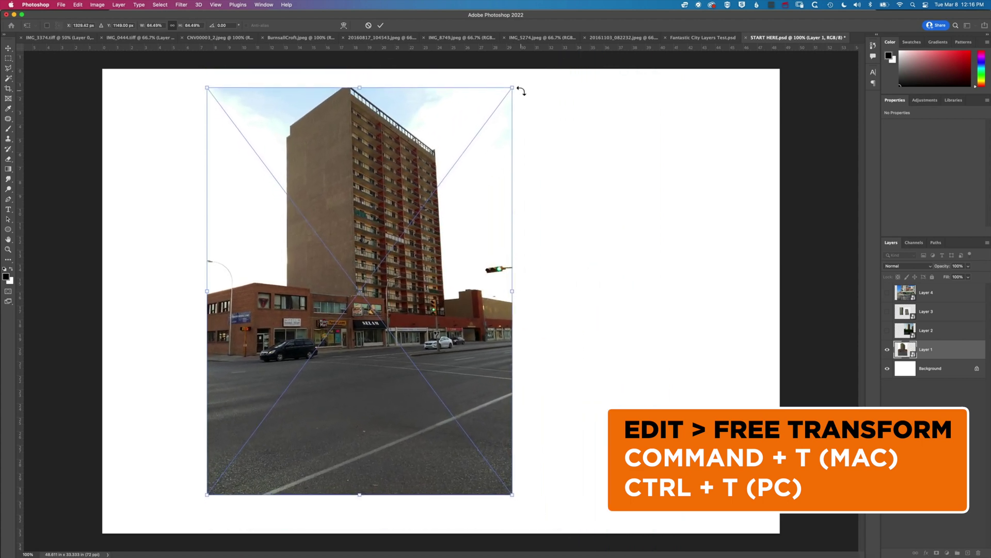
left_click_drag(356, 189, 412, 192)
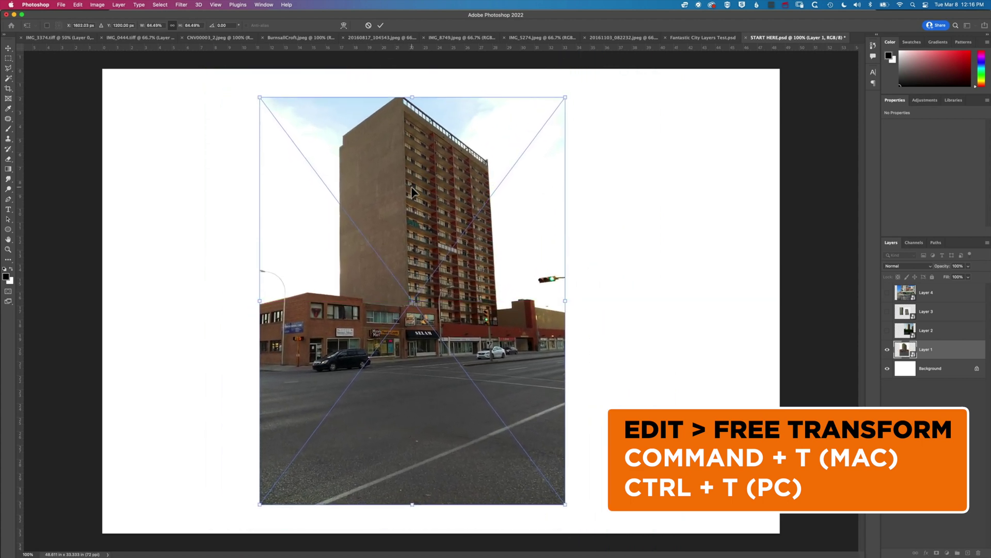
key("Return")
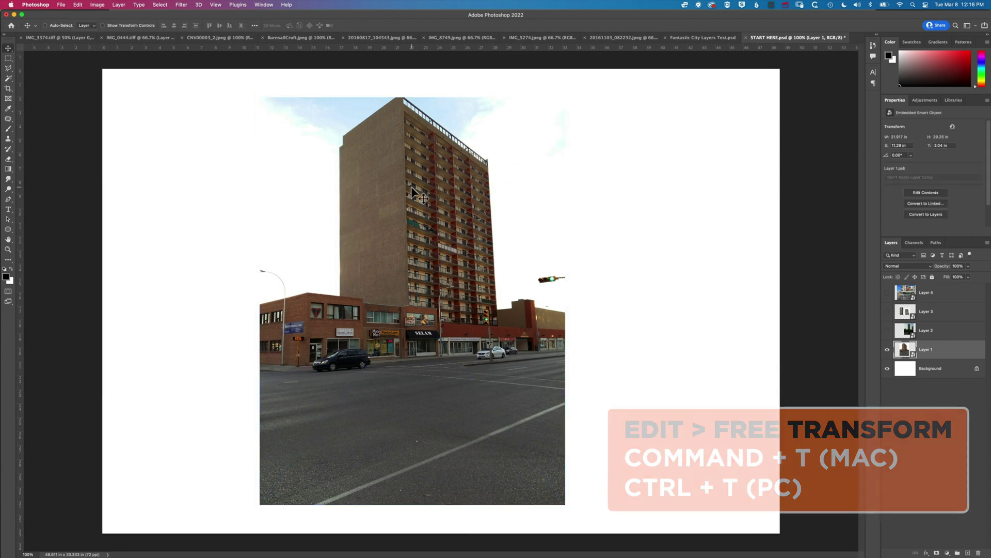
Step: Outline the high-rise, the corner buildings and the road with the Polygonal Lasso and add a layer mask to Layer 1 from that selection
left_click(8, 69)
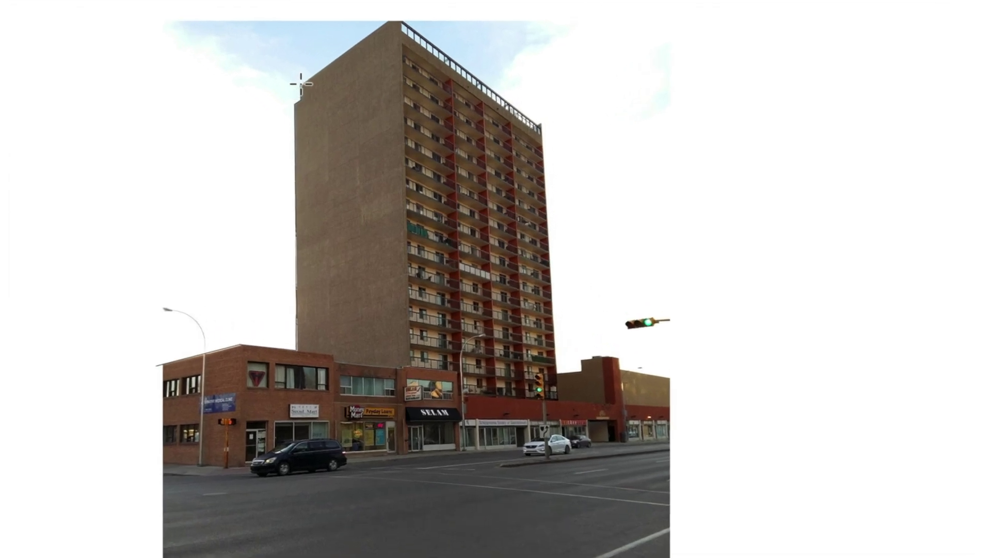
left_click(301, 84)
left_click(401, 11)
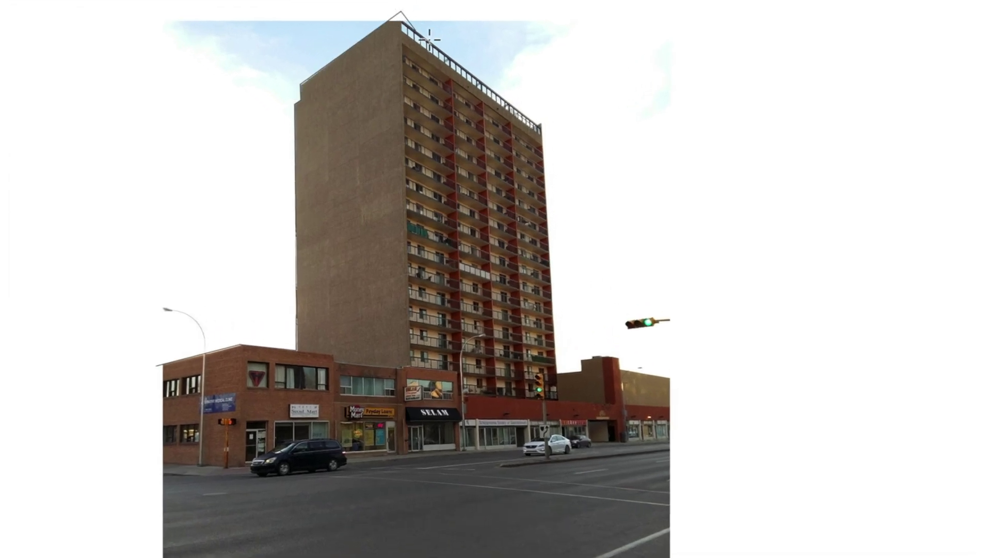
left_click(406, 21)
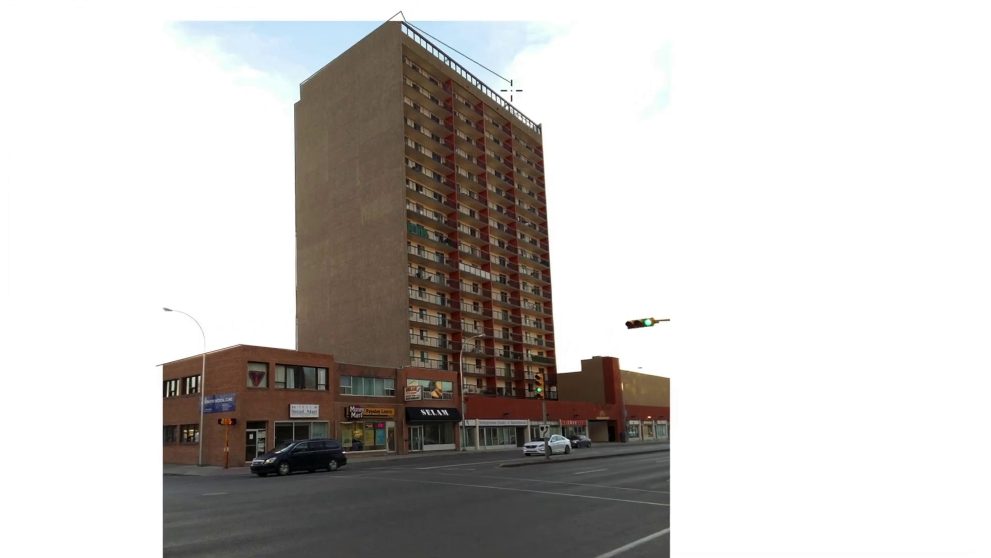
left_click(543, 124)
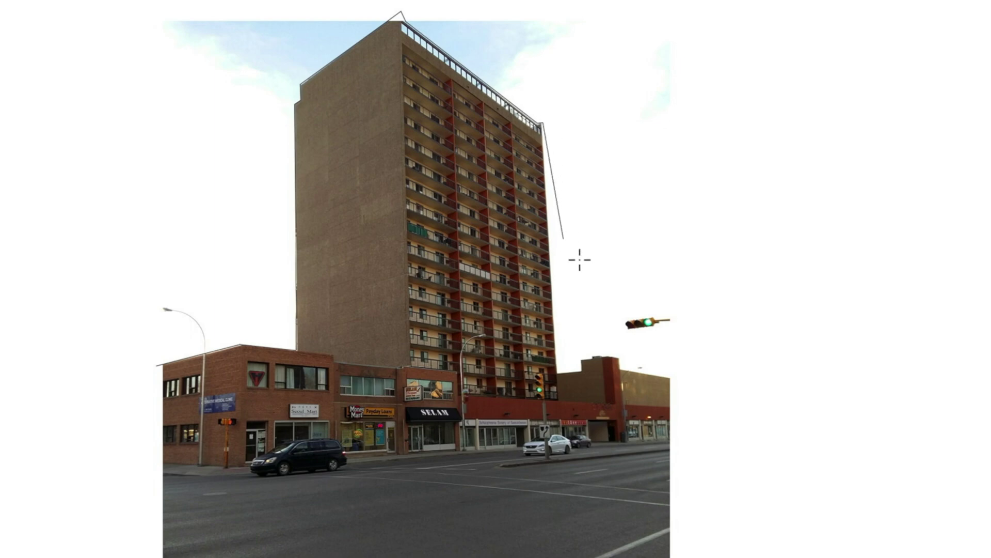
left_click(561, 399)
left_click(623, 403)
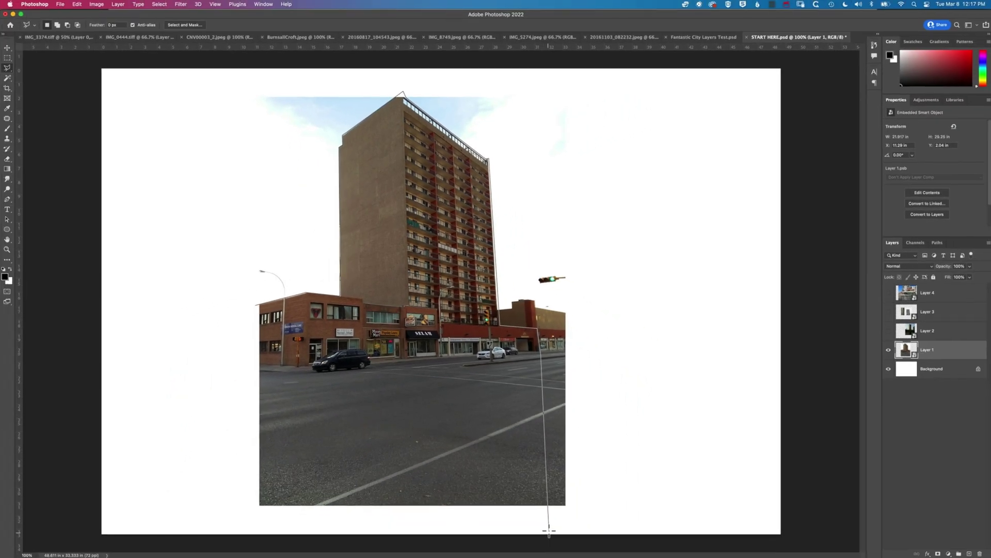
left_click(548, 528)
left_click(240, 519)
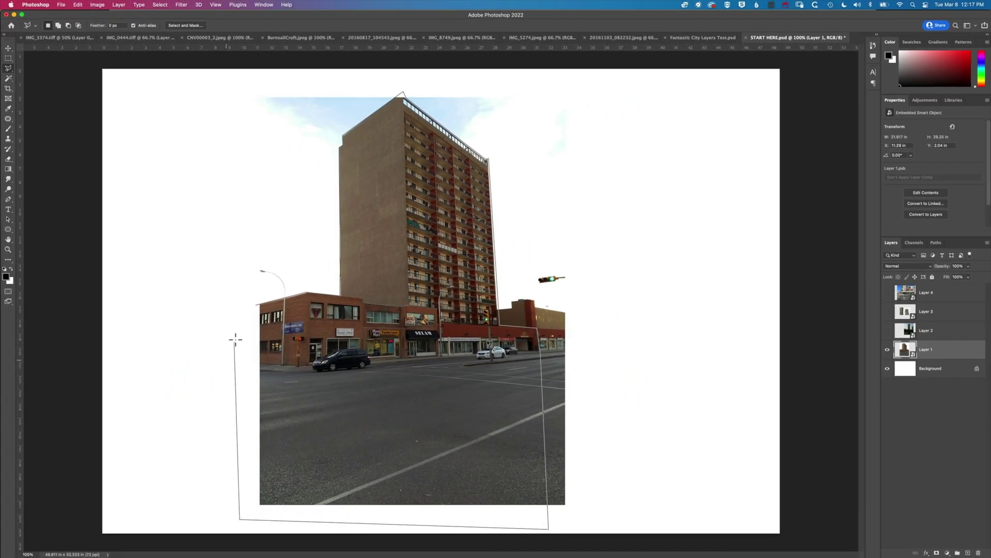
left_click(256, 306)
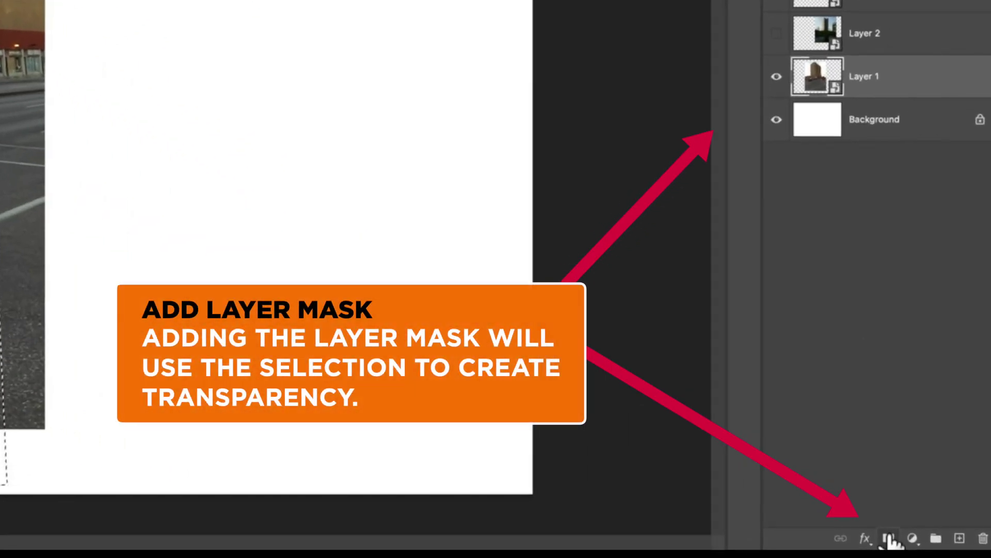
left_click(889, 539)
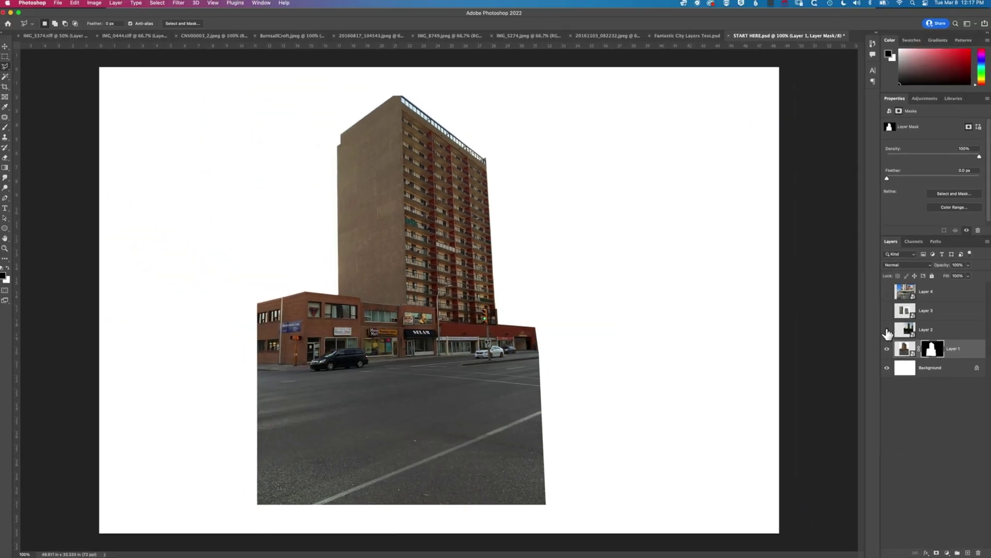
Step: Show Layer 2 and move its twin-tower photo over the brown high-rise in the middle of the canvas
left_click(844, 214)
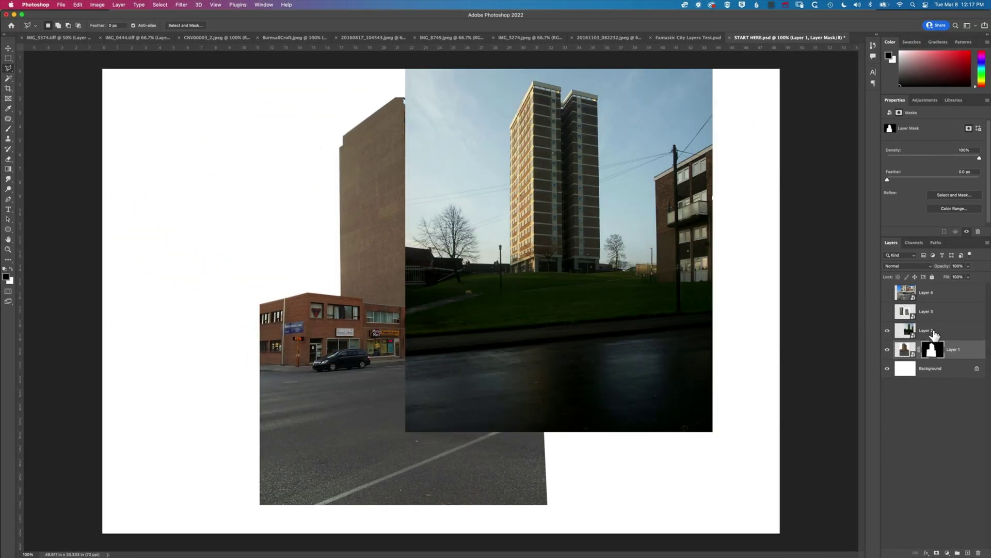
left_click(899, 220)
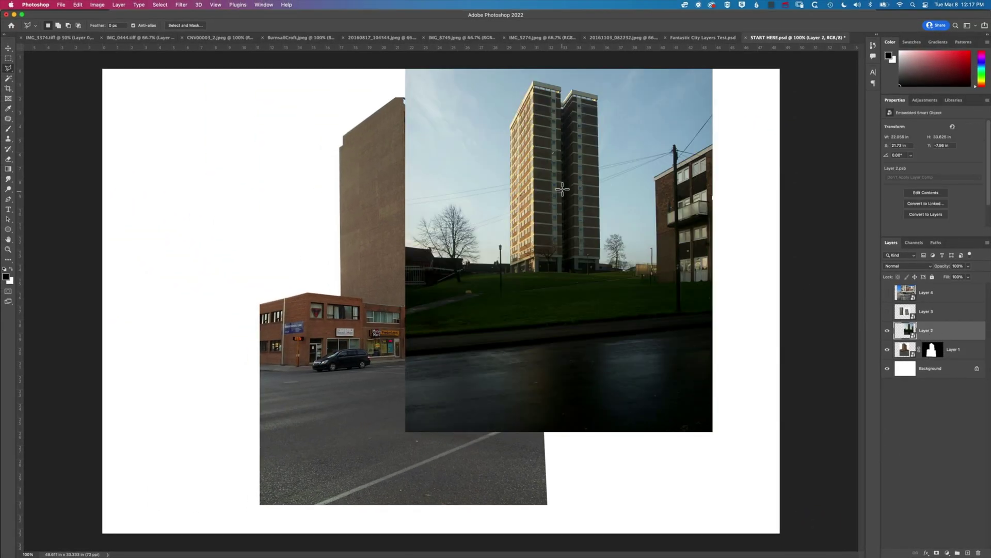
key("v")
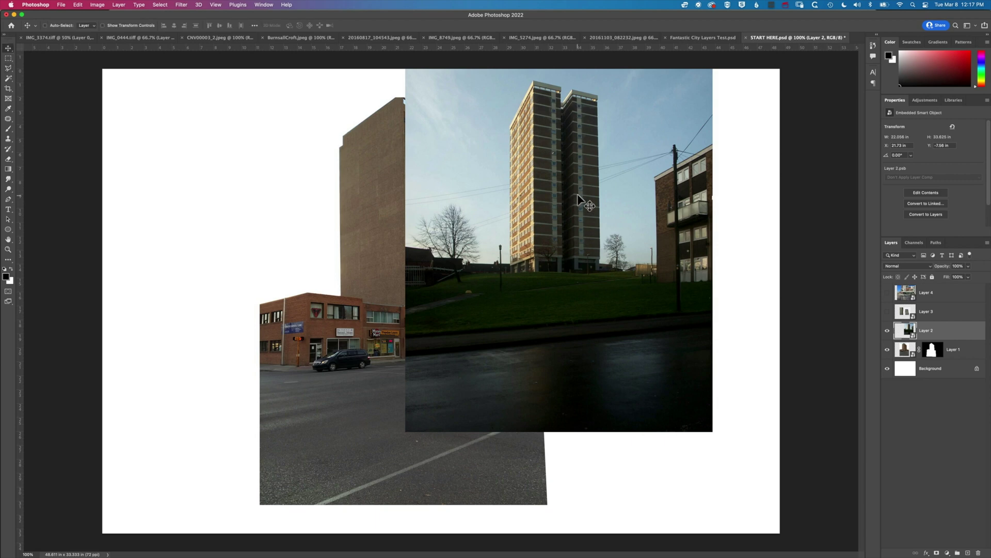
mouse_move(576, 197)
left_mouse_down()
mouse_move(458, 256)
mouse_move(440, 275)
mouse_move(442, 287)
mouse_move(450, 249)
mouse_move(468, 236)
mouse_move(447, 275)
left_mouse_up()
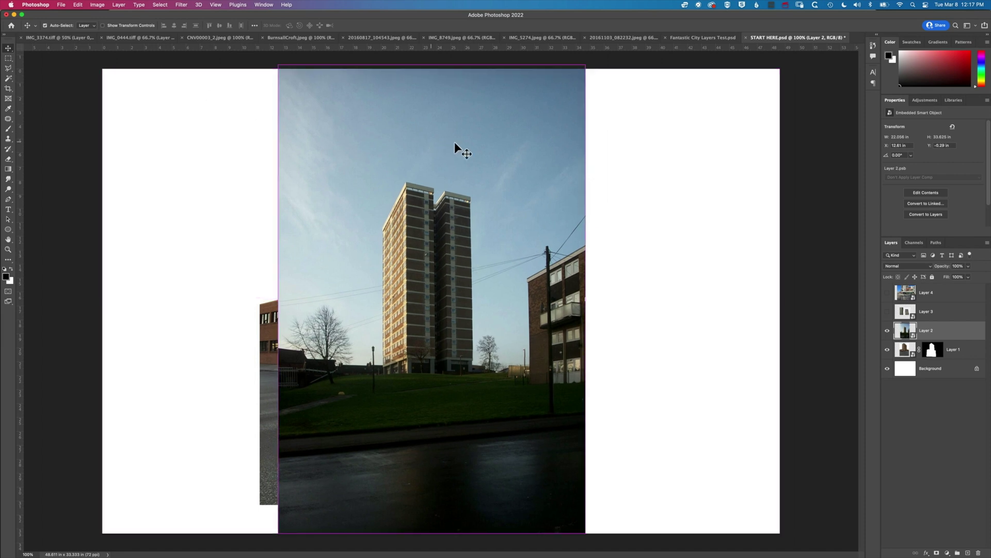
Step: Scale Layer 2 to about 93% with Free Transform and shift it slightly up and to the right
key("super+t")
left_click_drag(584, 63, 562, 98)
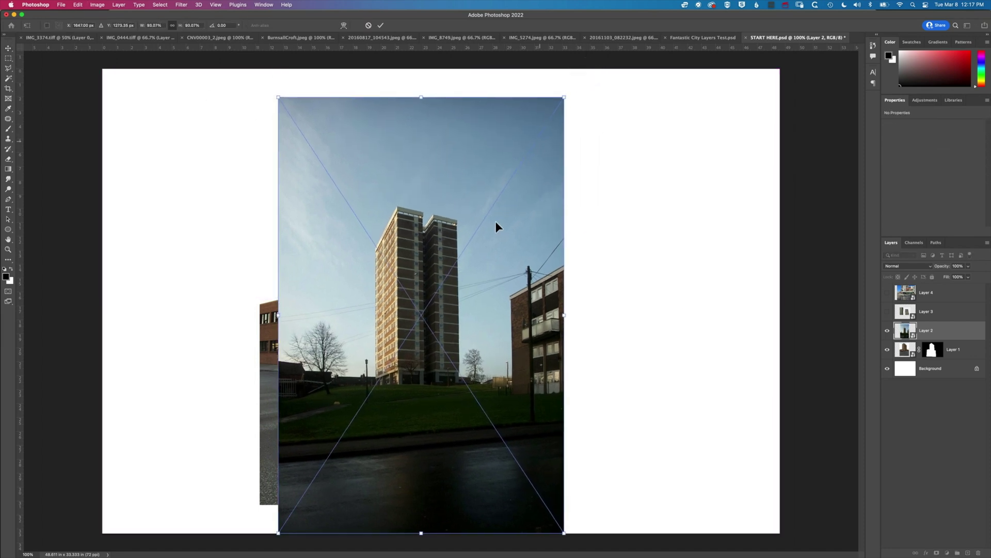
left_click_drag(494, 221, 497, 204)
key("Return")
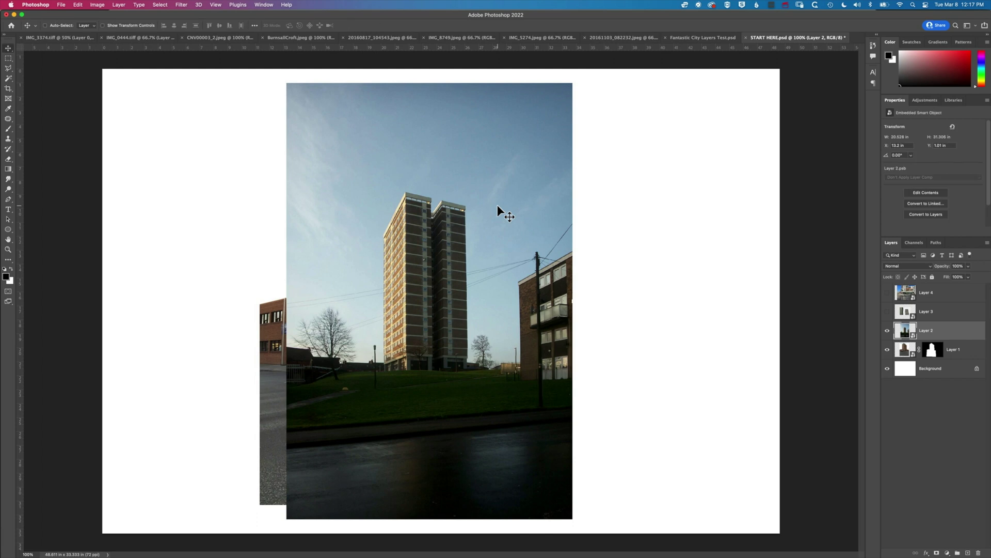
Step: Outline the twin towers in Layer 2 with the Polygonal Lasso and add a layer mask from that selection
left_click(11, 68)
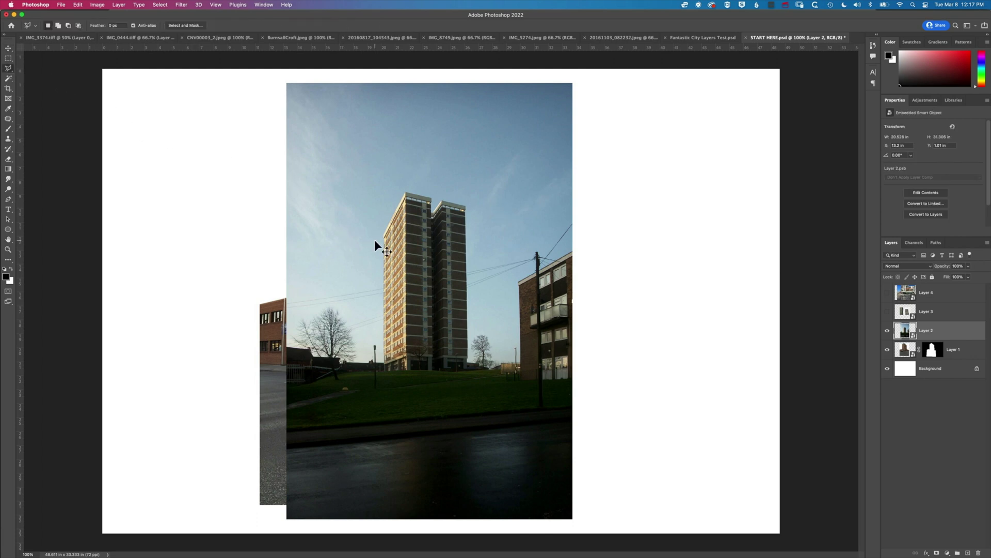
key("super+equal")
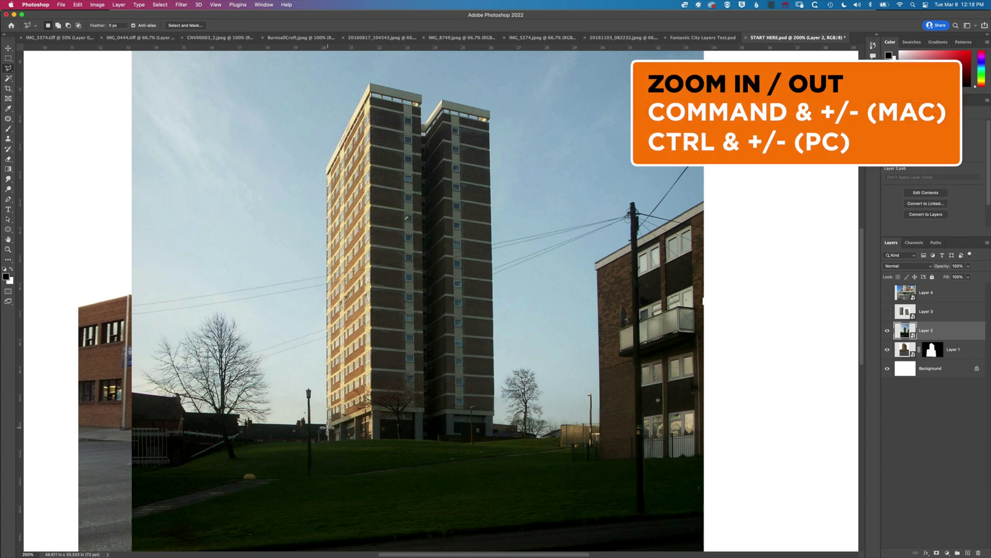
mouse_move(327, 427)
left_mouse_down()
mouse_move(326, 167)
mouse_move(368, 82)
mouse_move(423, 101)
mouse_move(423, 116)
left_mouse_up()
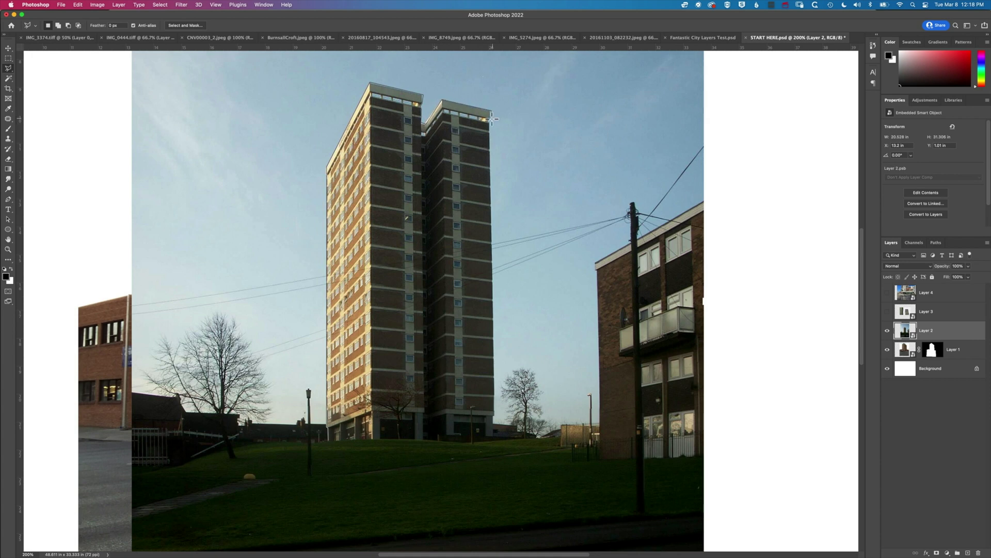
mouse_move(489, 121)
left_mouse_down()
mouse_move(507, 321)
mouse_move(494, 437)
mouse_move(329, 441)
left_mouse_up()
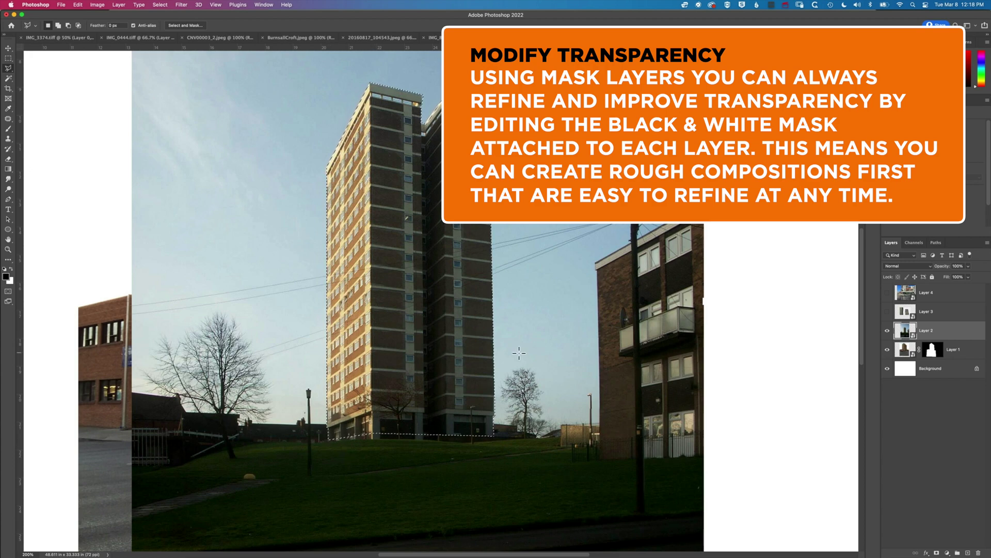
left_click(938, 553)
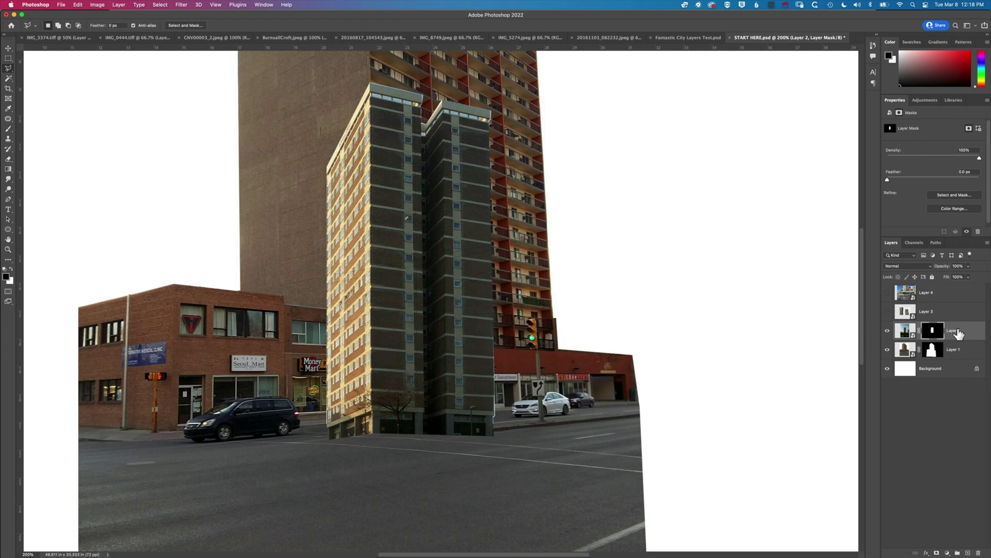
Step: Place Layer 2 beneath Layer 1 in the stack and move the twin towers behind the corner buildings, left of the brown high-rise
left_click_drag(958, 333, 955, 359)
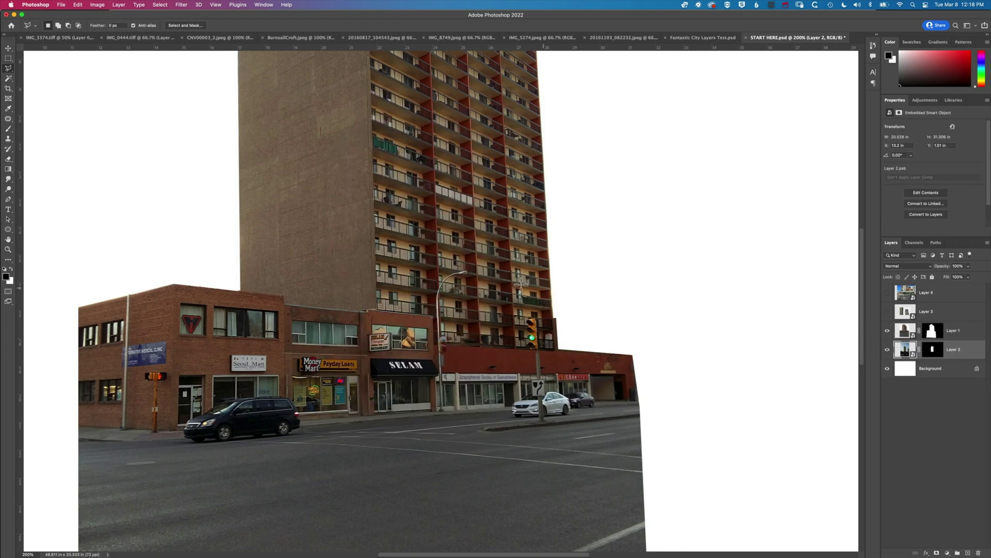
key("v")
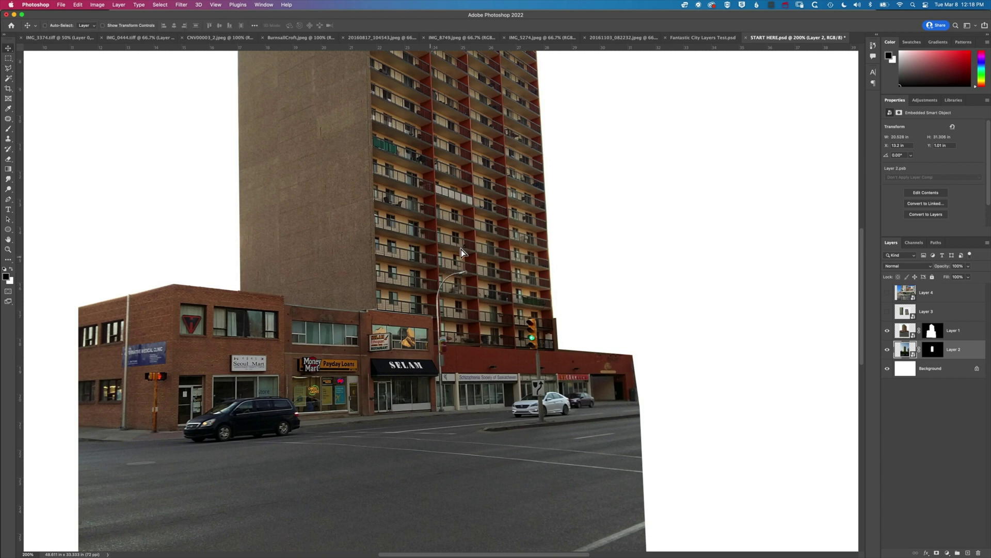
mouse_move(432, 260)
left_mouse_down()
mouse_move(643, 209)
mouse_move(240, 222)
mouse_move(181, 210)
mouse_move(166, 190)
mouse_move(151, 191)
left_mouse_up()
Step: Show Layer 3, outline its leaning brick tower with the Polygonal Lasso and add a layer mask from that selection
left_click(895, 312)
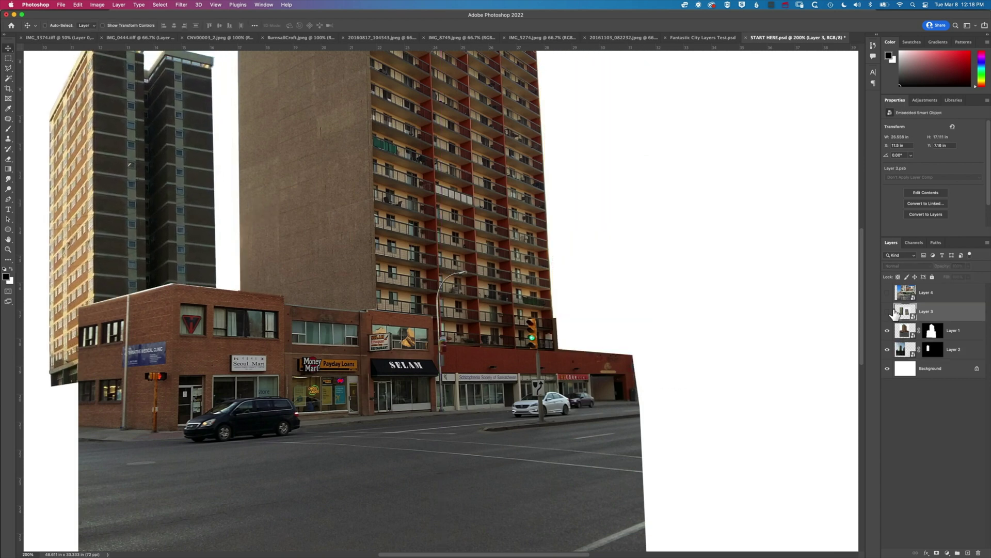
left_click(888, 312)
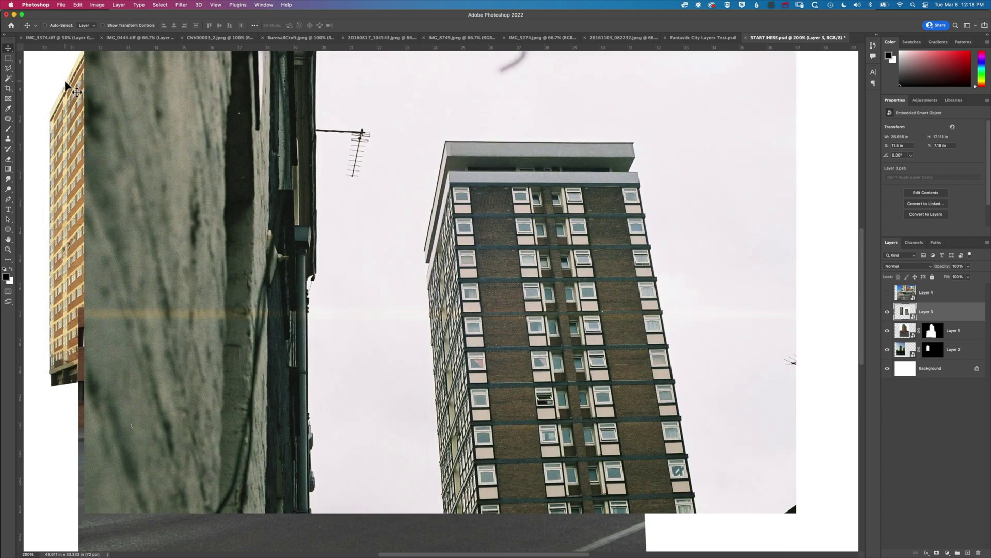
left_click(9, 68)
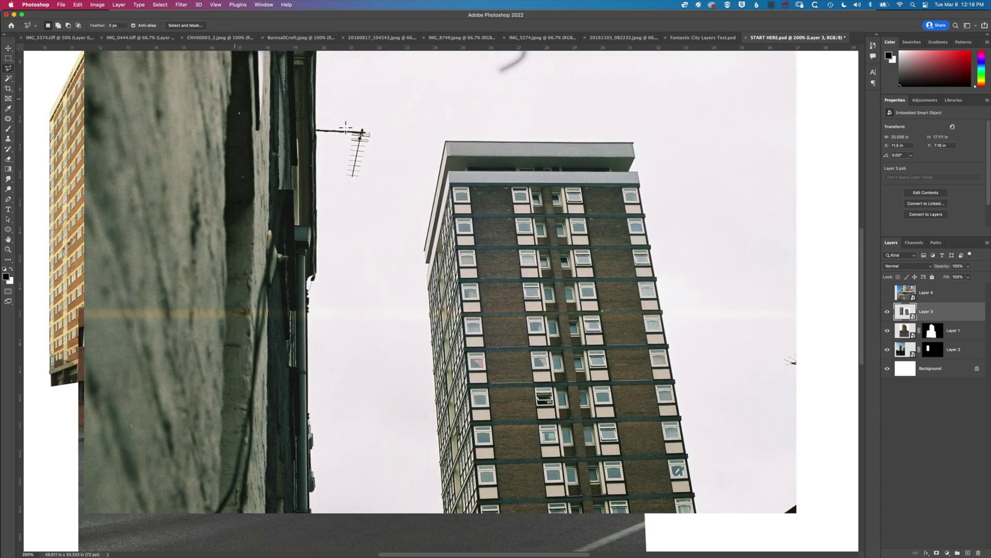
left_click(444, 139)
left_click(634, 141)
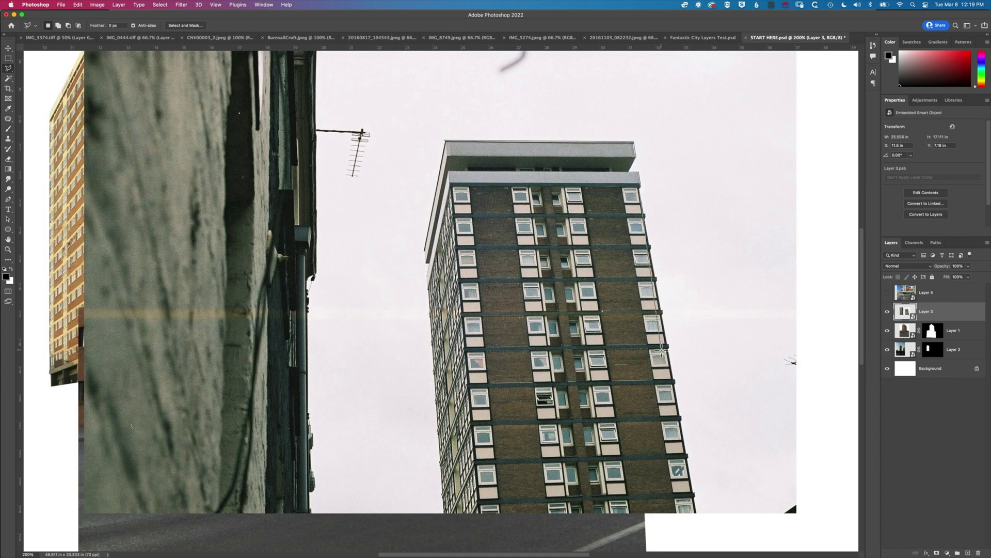
left_click(699, 523)
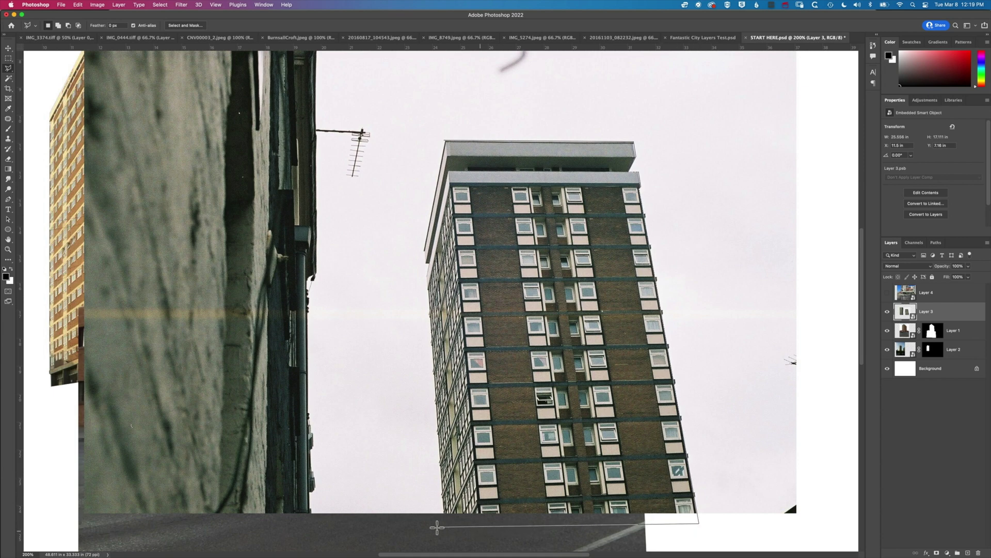
left_click(438, 526)
left_click(424, 275)
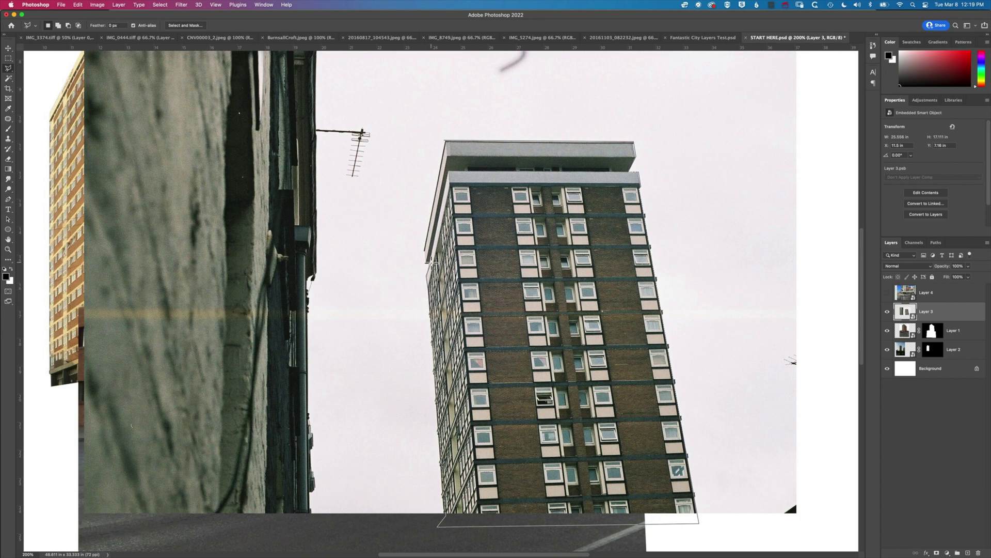
double_click(445, 138)
left_click(937, 552)
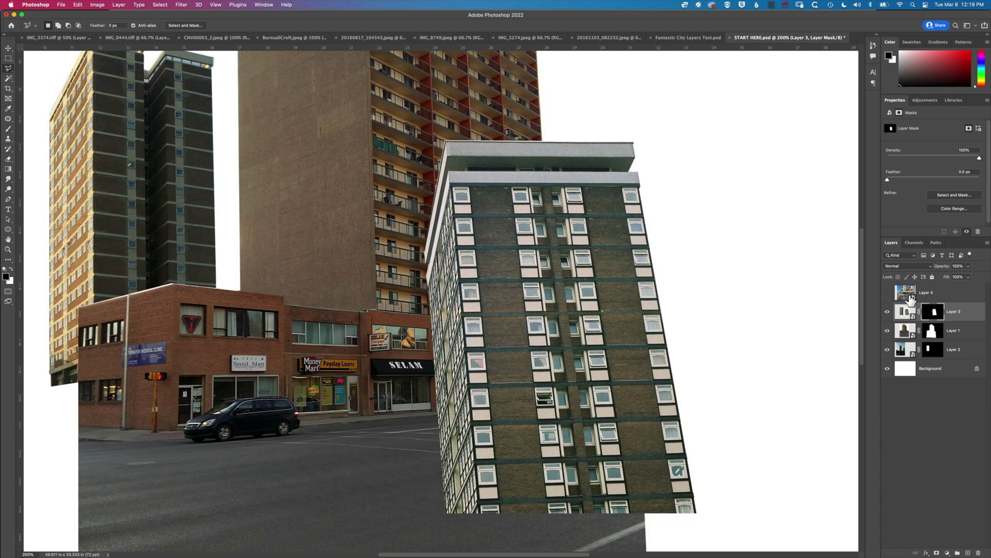
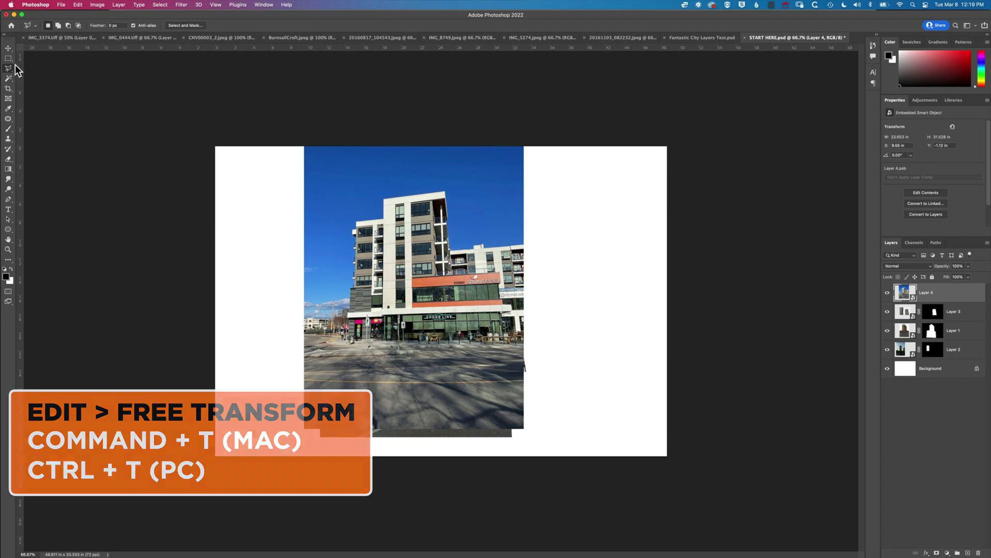
Step: Outline the white apartment building and its shopfronts in Layer 4 with the Polygonal Lasso and mask the layer to that selection
key("super+equal")
key("super+equal")
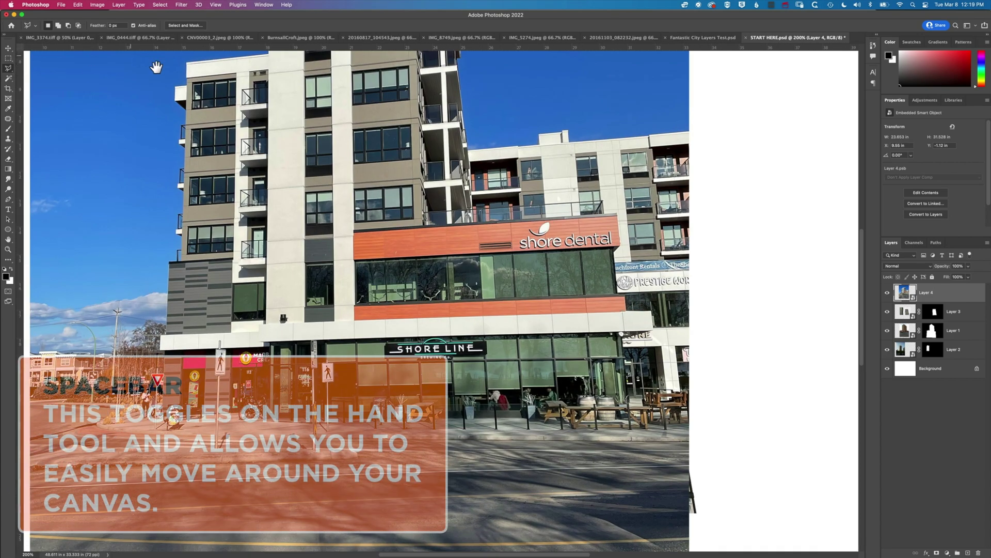
key("space")
left_click_drag(304, 125, 321, 215)
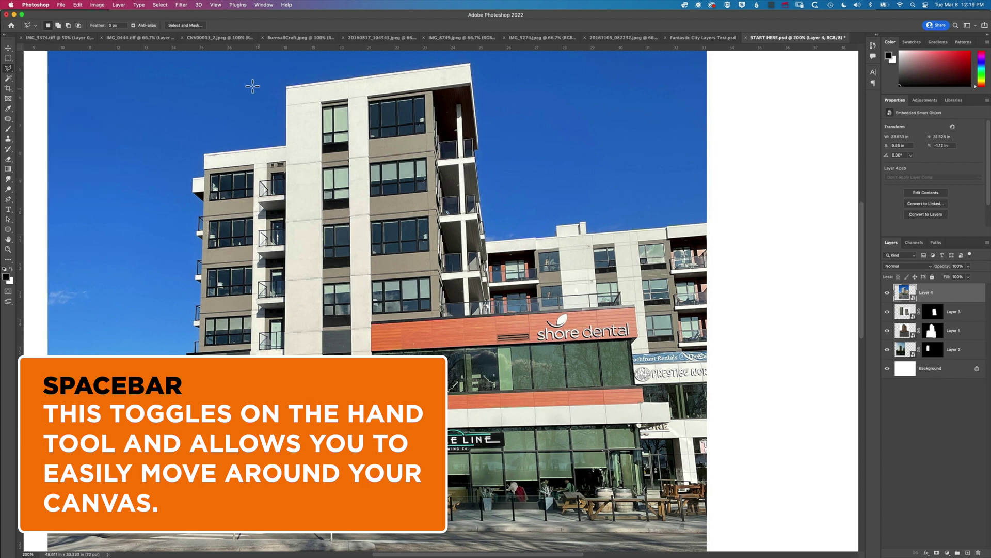
left_click(288, 86)
left_click(471, 65)
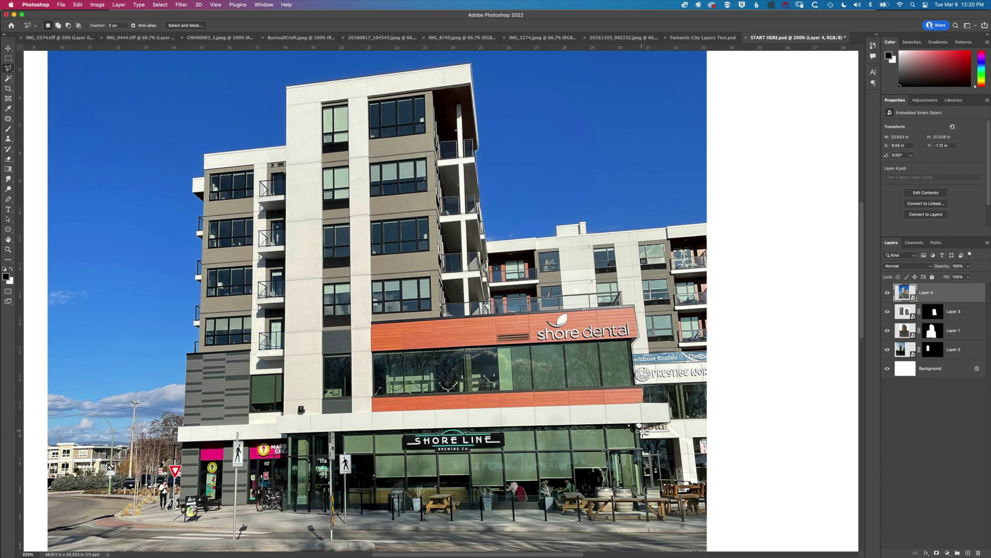
left_click(649, 533)
left_click(179, 532)
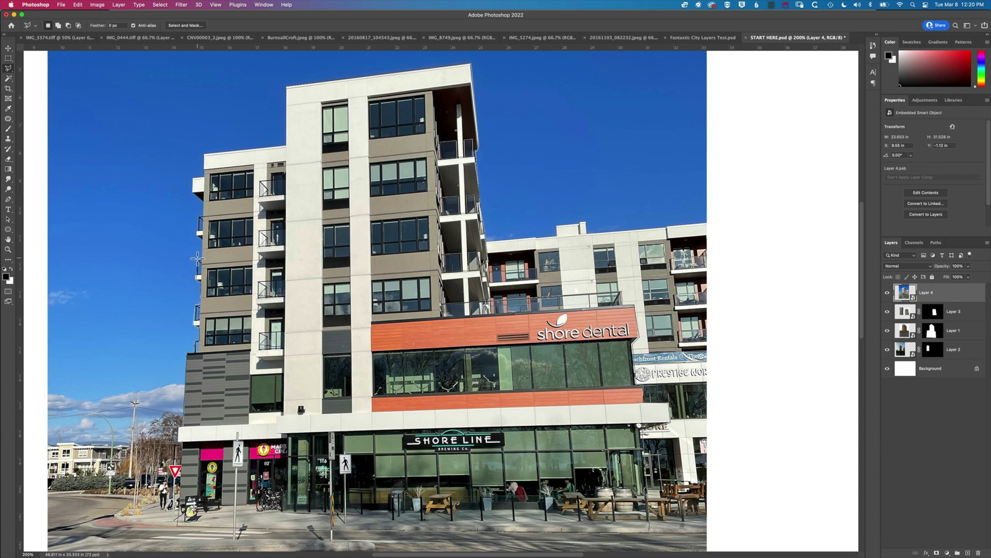
double_click(197, 227)
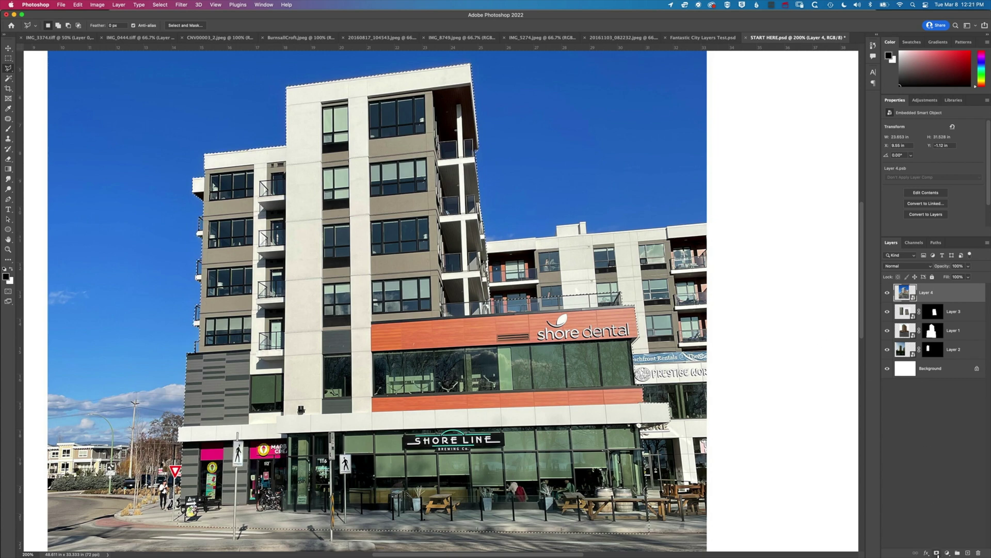
left_click(937, 554)
Step: Move the Layer 4 building to the right of the brown high-rise, overlapping the Layer 3 tower
key("super+minus")
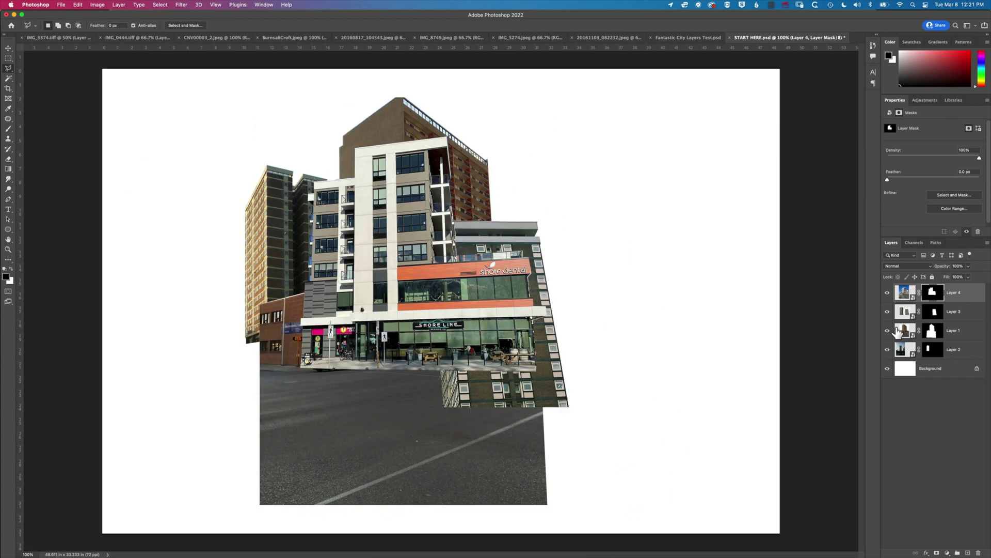
key("v")
mouse_move(450, 316)
left_mouse_down()
mouse_move(323, 381)
mouse_move(280, 353)
mouse_move(285, 370)
left_mouse_up()
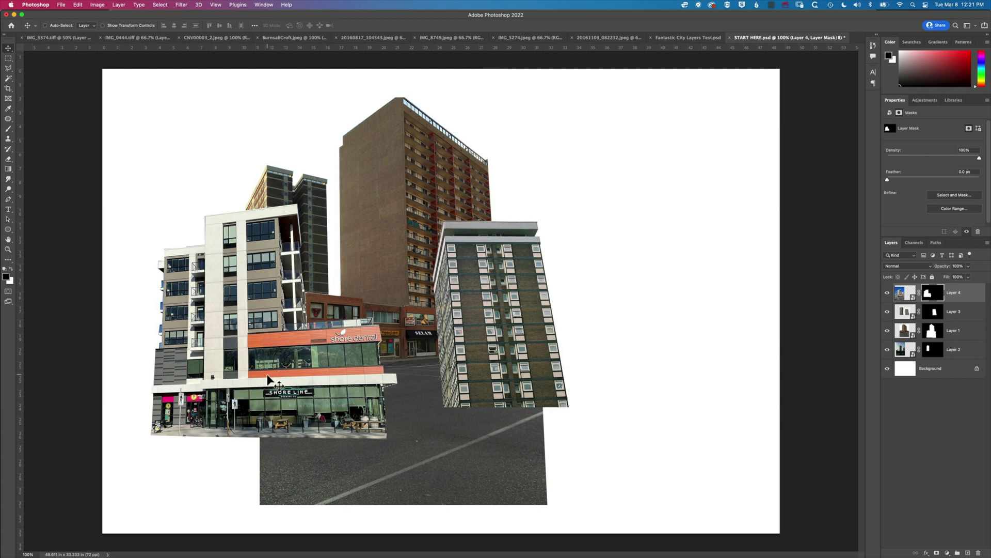
left_click_drag(267, 380, 554, 308)
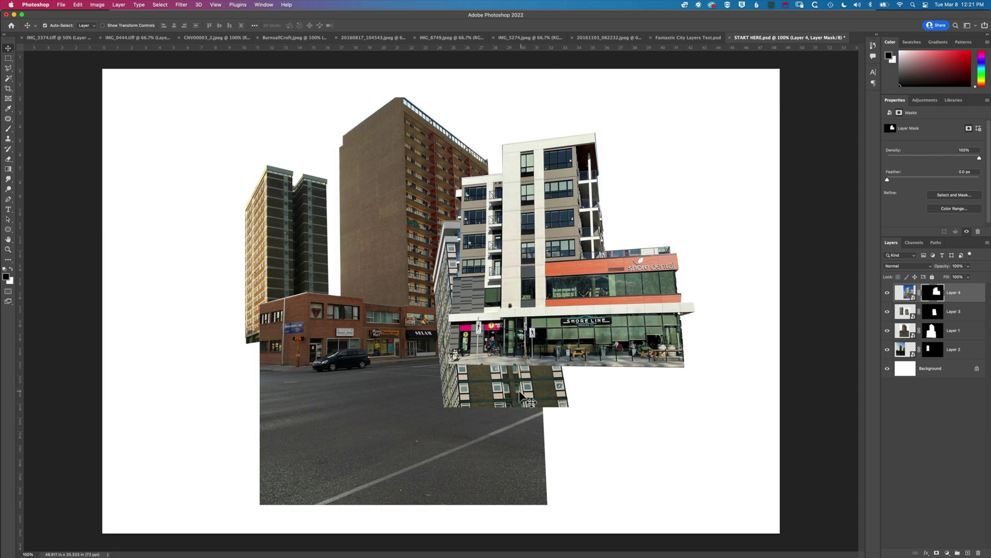
Step: Select the Layer 3 tower directly on the canvas and move it in front of the brown high-rise, with its base at the road's edge
left_click_drag(451, 378, 374, 368)
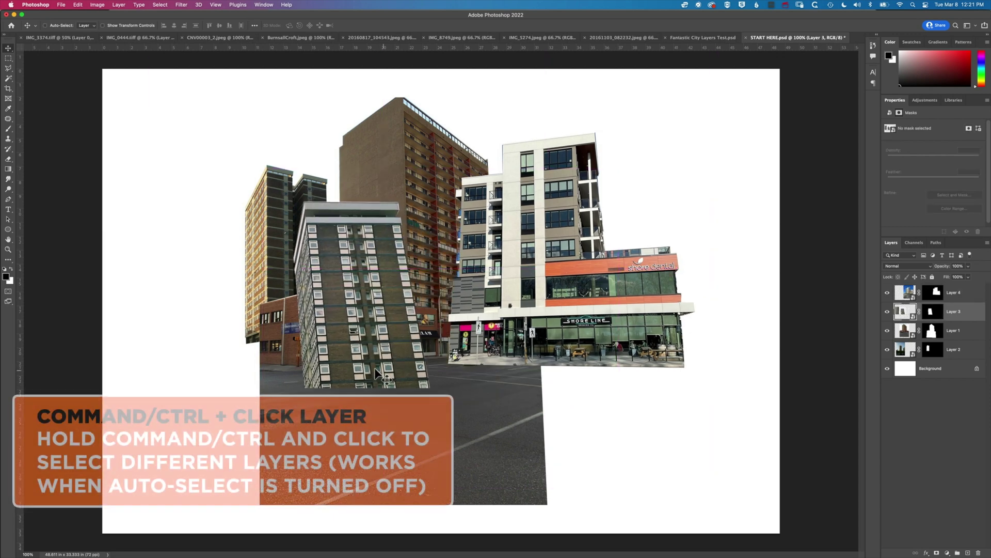
left_click(363, 327, "ctrl")
left_click(343, 323, "ctrl")
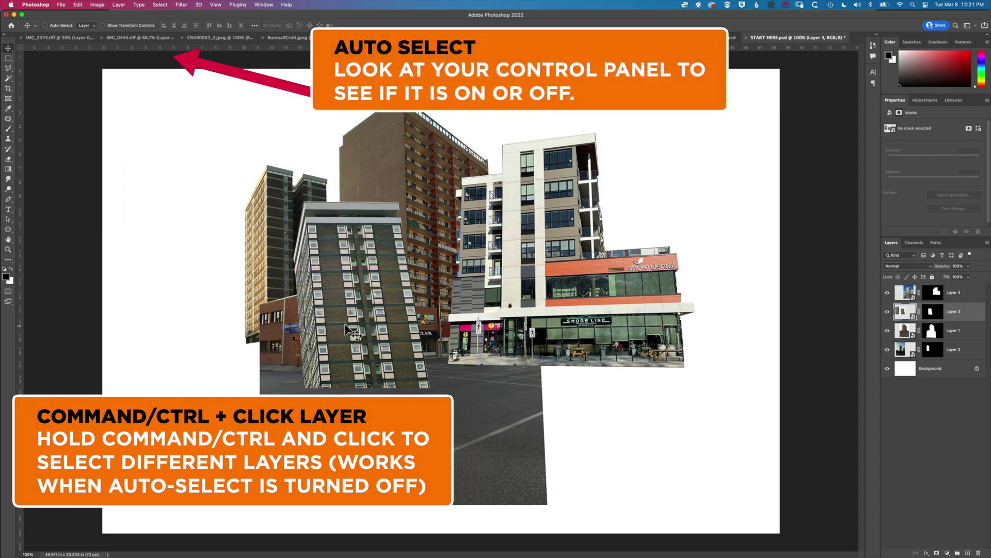
left_click_drag(343, 323, 349, 305)
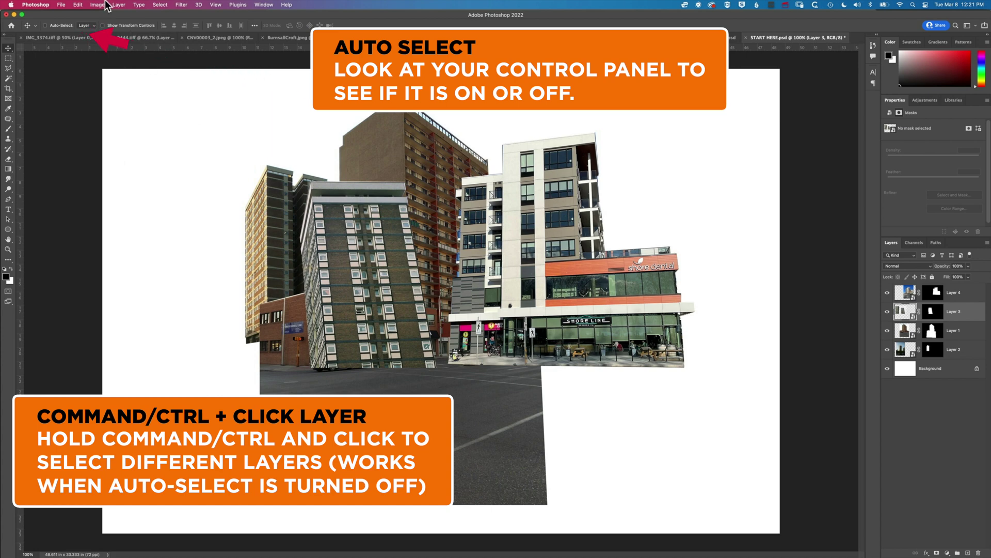
Step: Flip Layer 3 horizontally and move its tower up behind the right side of the Layer 4 building
left_click(76, 5)
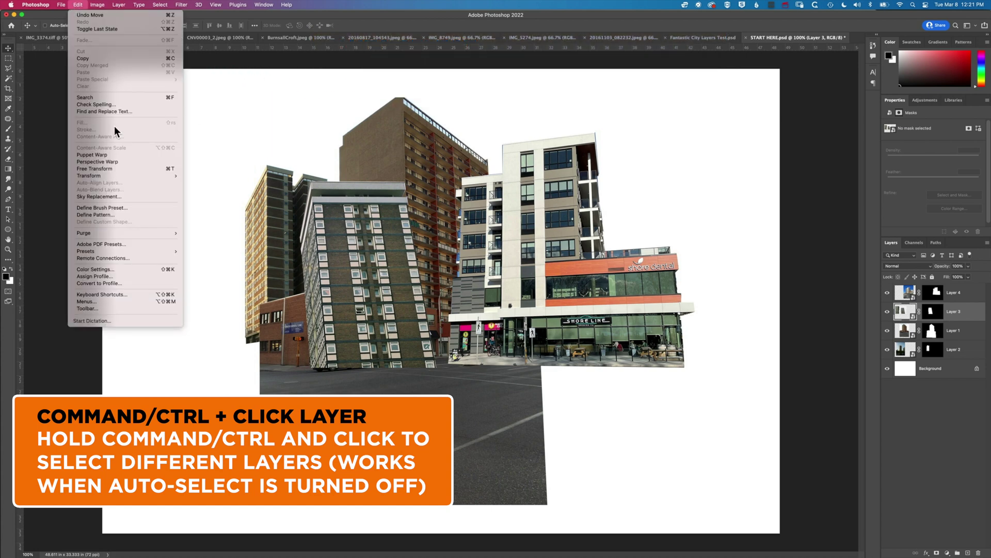
mouse_move(116, 173)
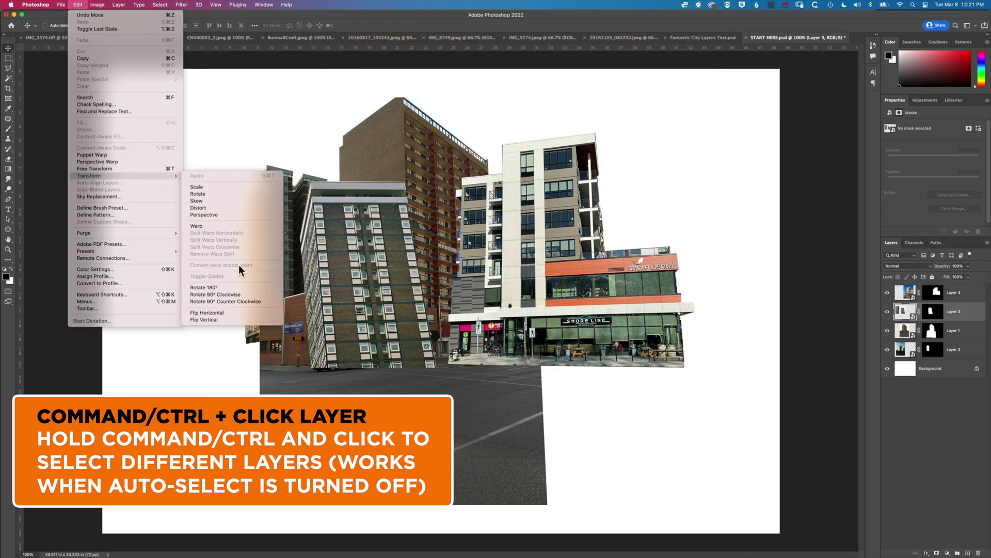
left_click(222, 313)
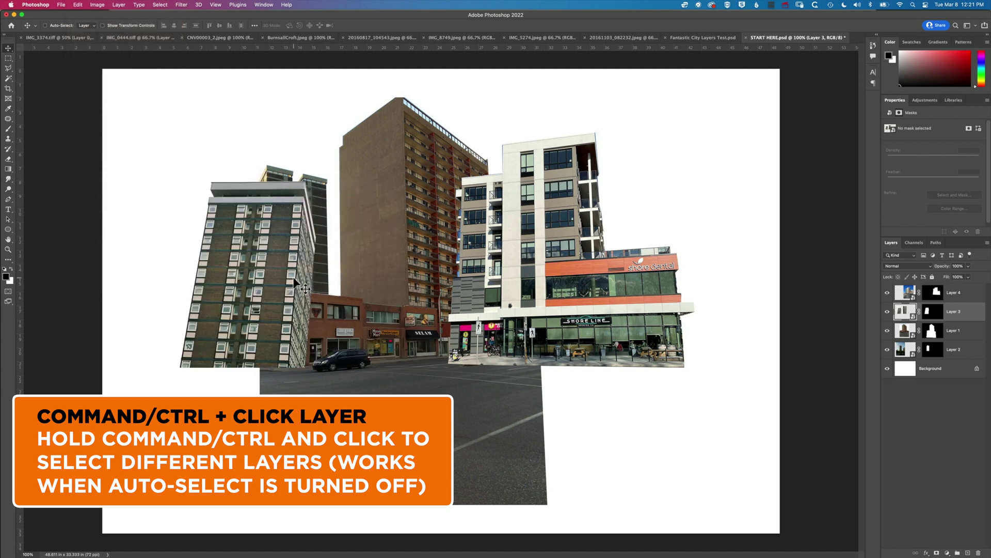
left_click_drag(290, 281, 619, 200)
Step: Shift Layer 2's twin towers slightly up and right, rotate them about -2.6° with Free Transform and nudge them left
key("super")
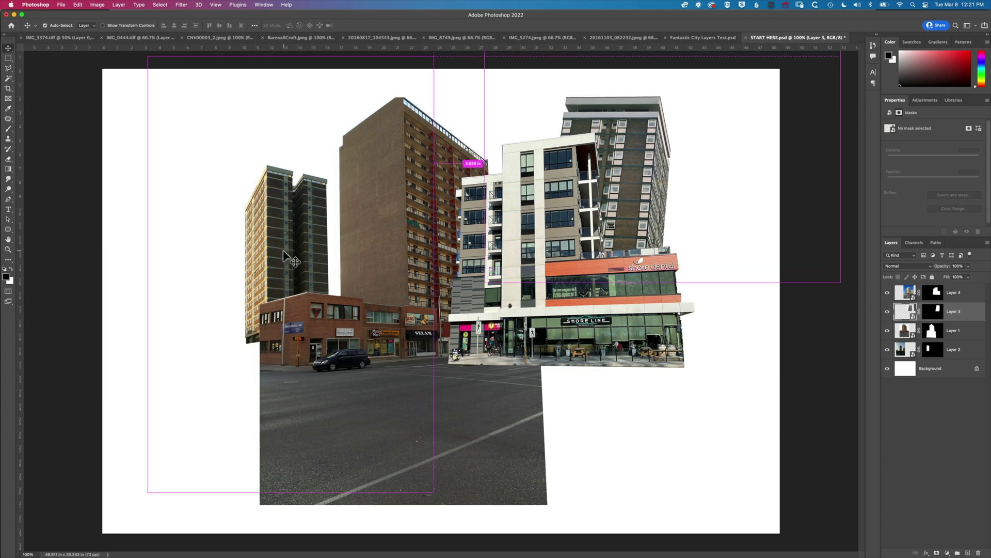
left_click_drag(287, 258, 299, 243)
key("super+t")
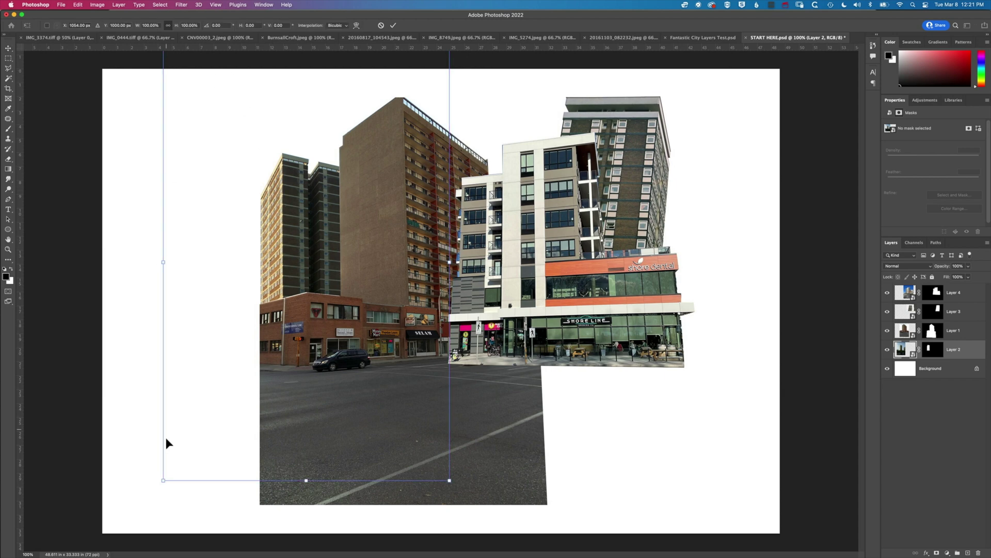
left_click_drag(145, 490, 158, 490)
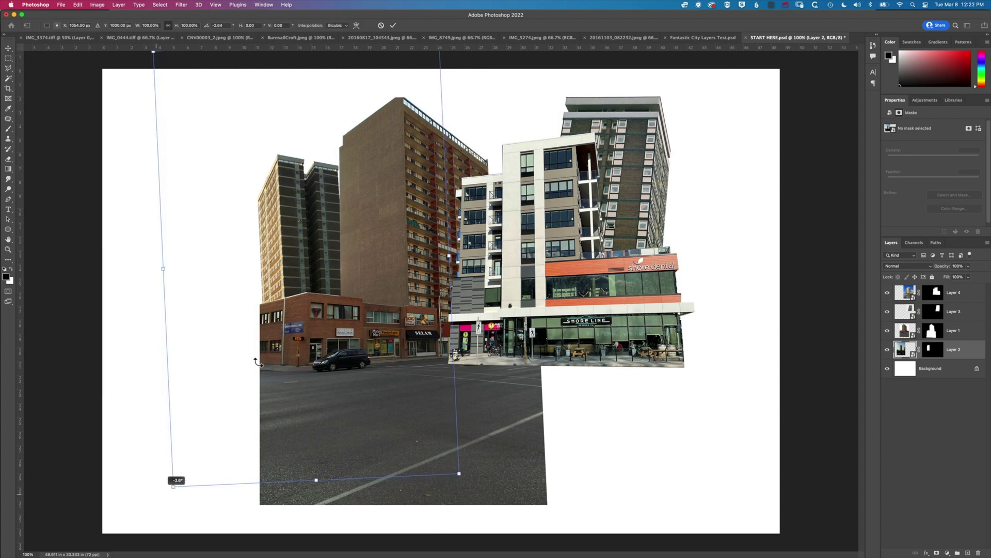
left_click_drag(306, 236, 294, 231)
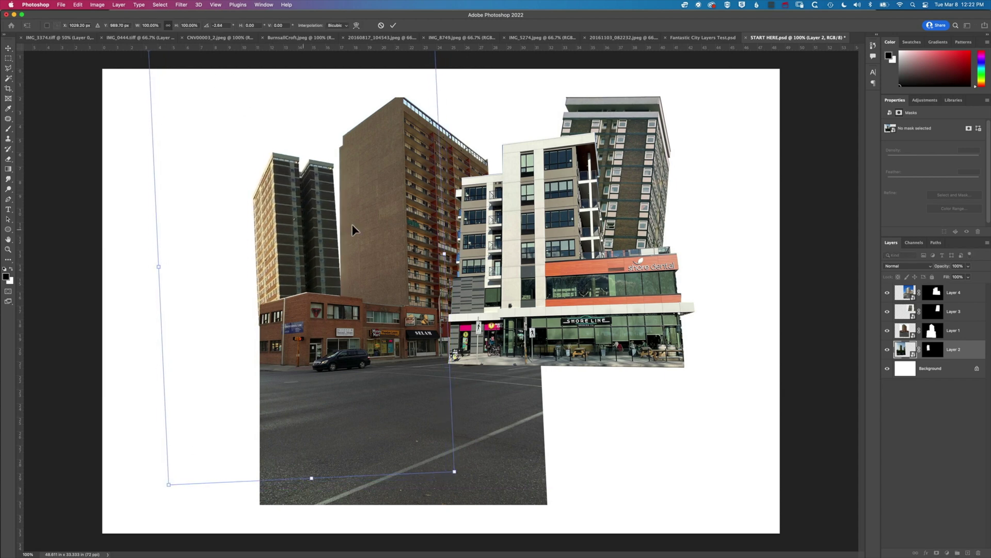
key("Return")
Step: Scale the Layer 3 tower to about 78%, rotate it about 3.5° and shift it right behind the Layer 4 building
left_click(617, 161)
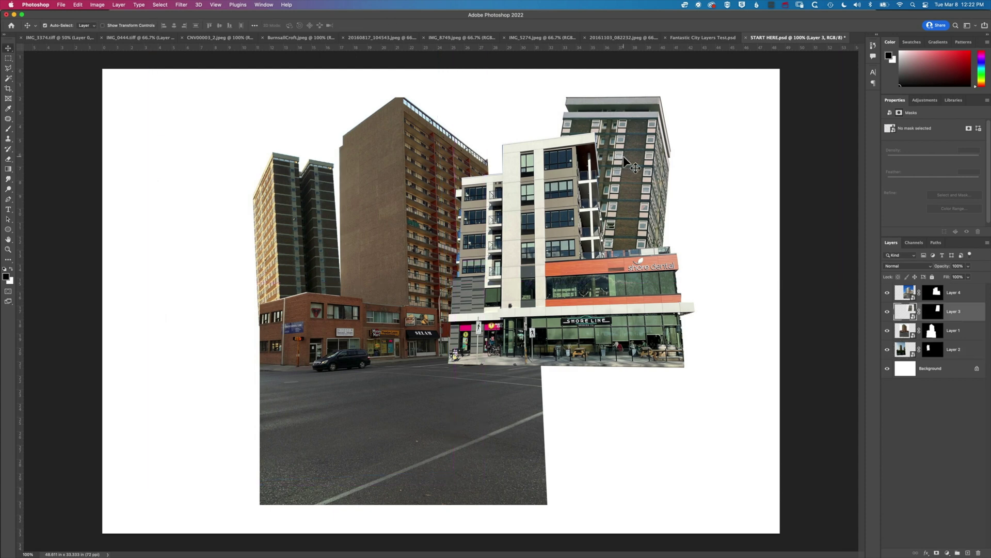
key("ctrl+t")
left_click_drag(841, 280, 775, 235)
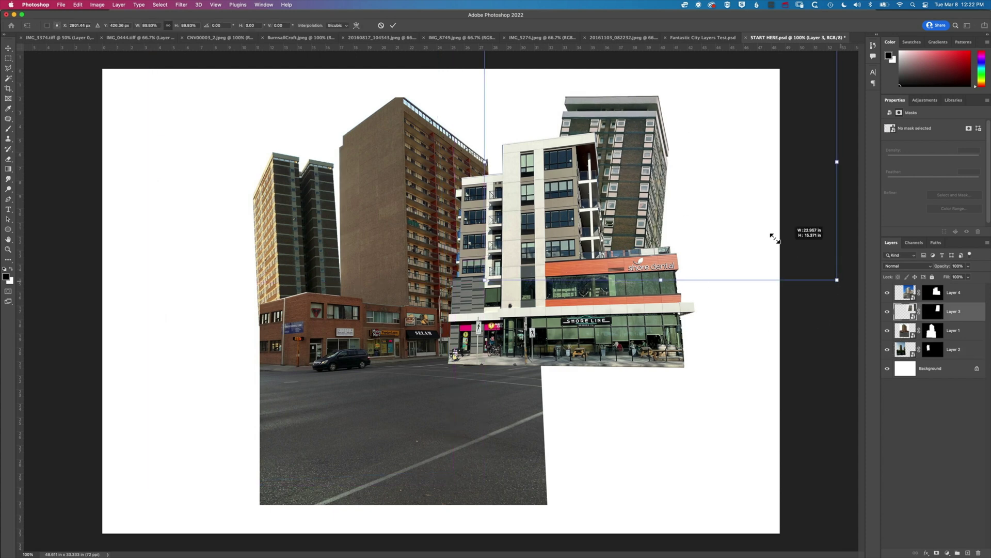
left_click_drag(626, 181, 674, 220)
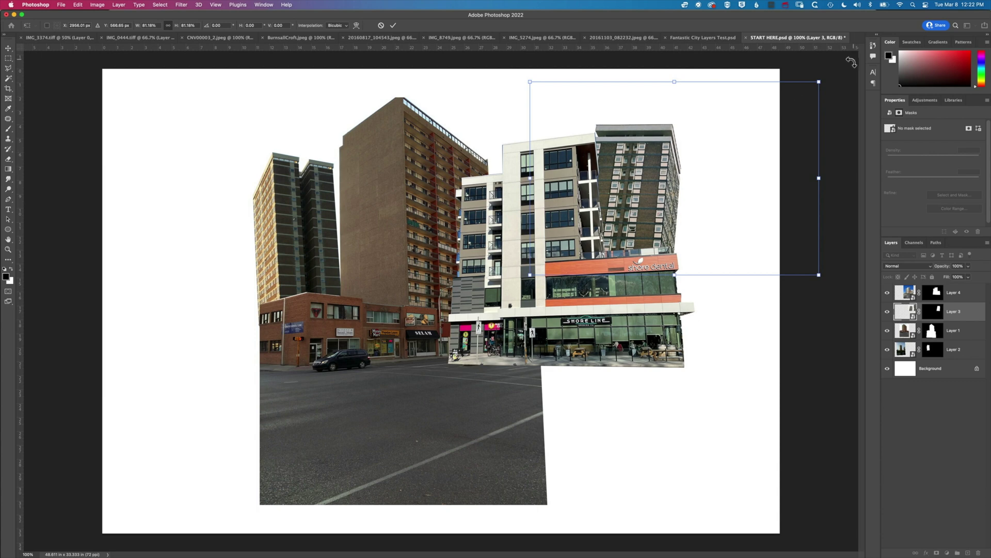
left_click_drag(851, 62, 857, 73)
left_click_drag(634, 234, 641, 238)
left_click_drag(543, 69, 549, 74)
left_click_drag(622, 151, 628, 153)
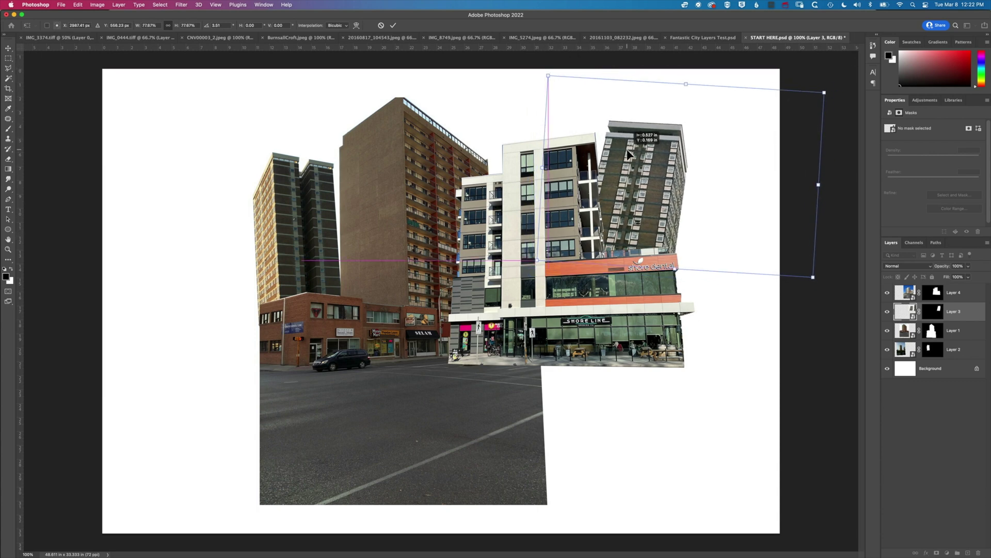
key("Return")
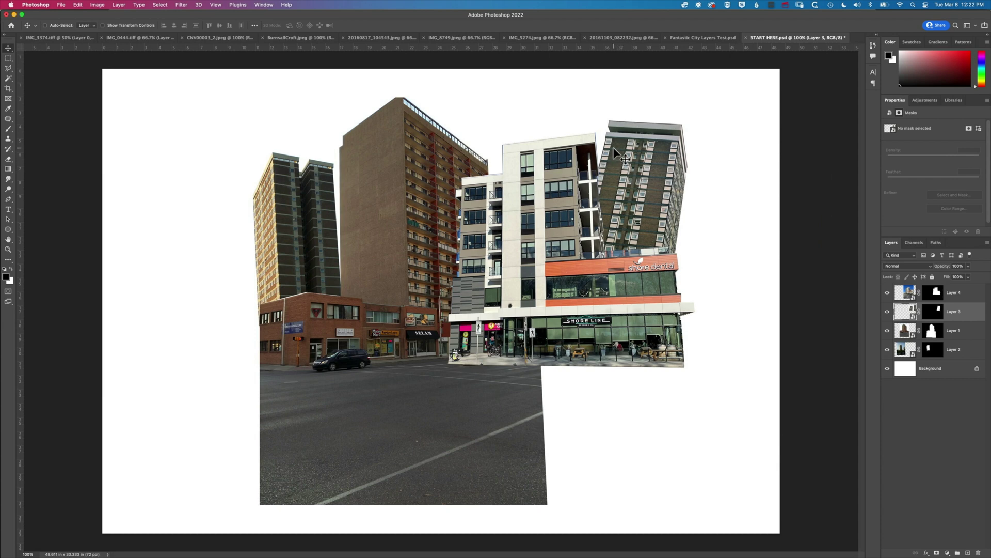
Step: Toggle the visibility of Layer 4 and Layer 3 to identify them, and move Layer 3 below Layer 1 in the stack
left_click(888, 294)
left_click(888, 293)
left_click(888, 311)
left_click(887, 312)
left_click_drag(953, 316, 952, 339)
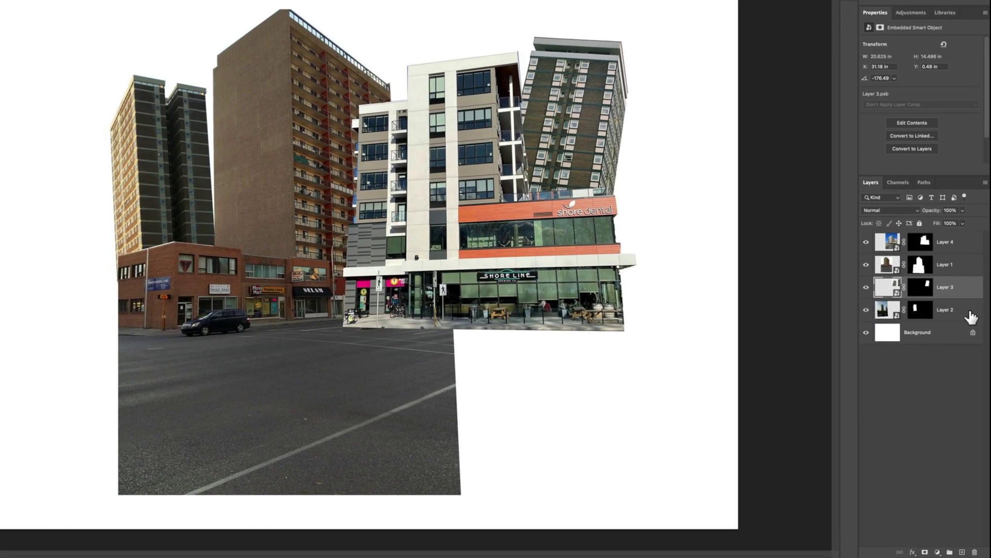
Step: Add a Levels adjustment above Layer 2 with output levels 52 and 204, and clip it to Layer 2
left_click(960, 313)
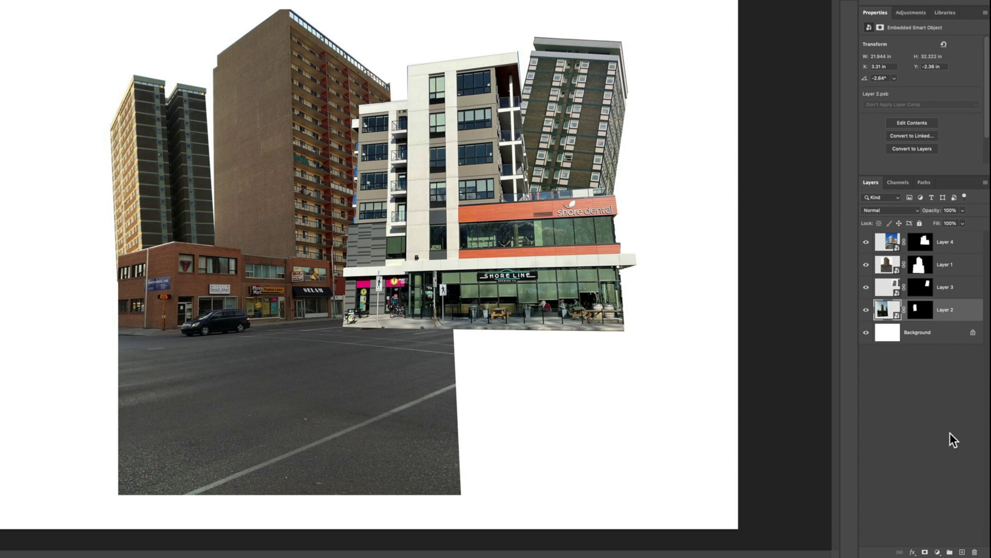
left_click(938, 552)
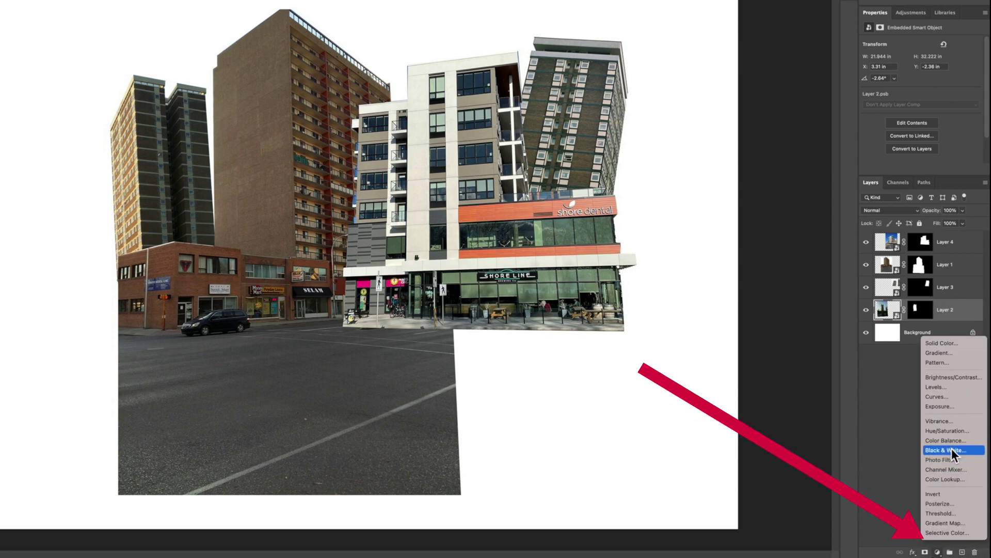
left_click(948, 387)
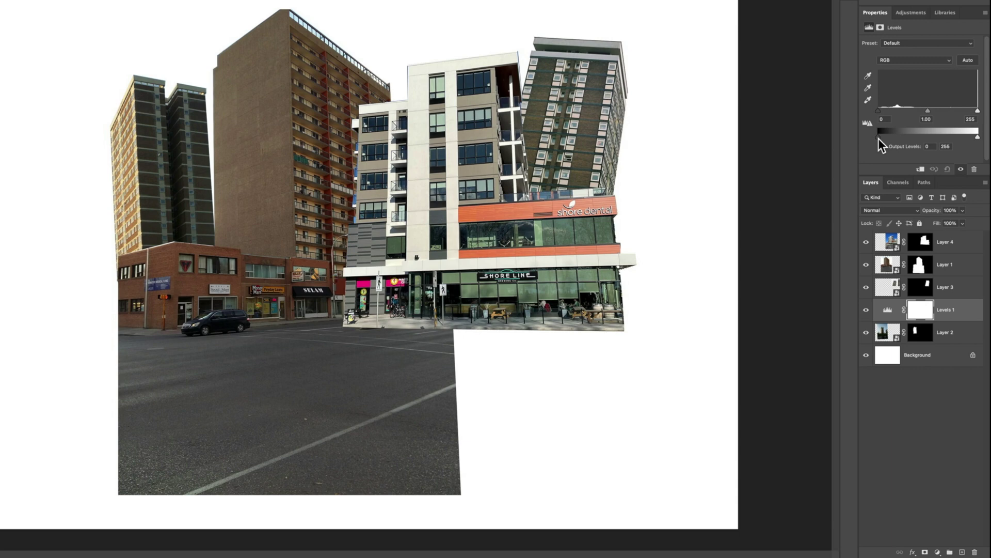
left_click_drag(879, 138, 899, 143)
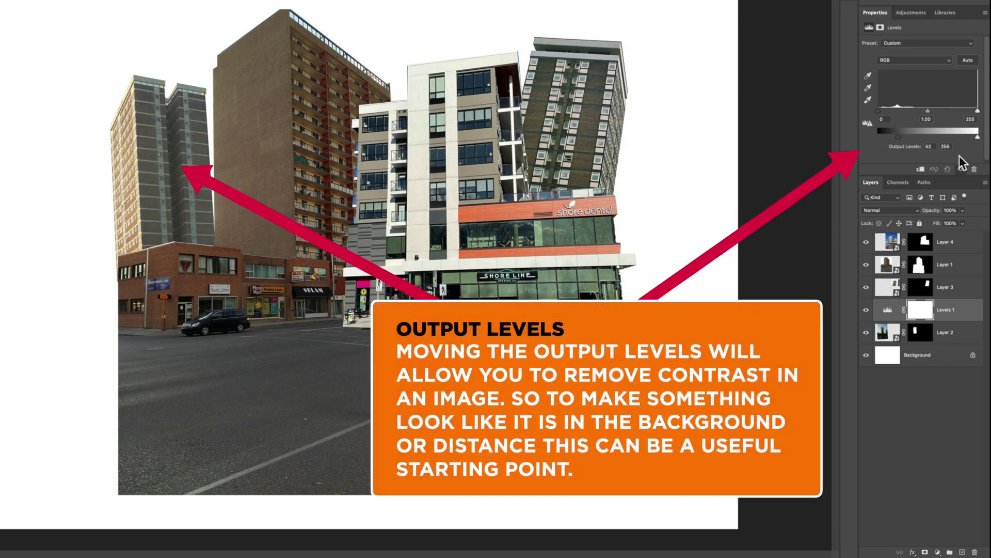
left_click_drag(976, 137, 958, 137)
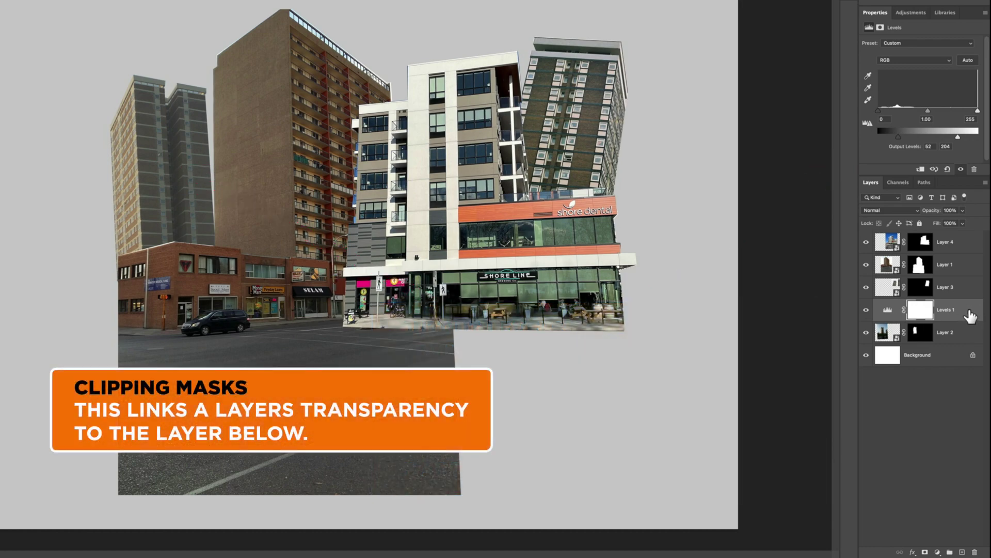
right_click(970, 316)
left_click(935, 300)
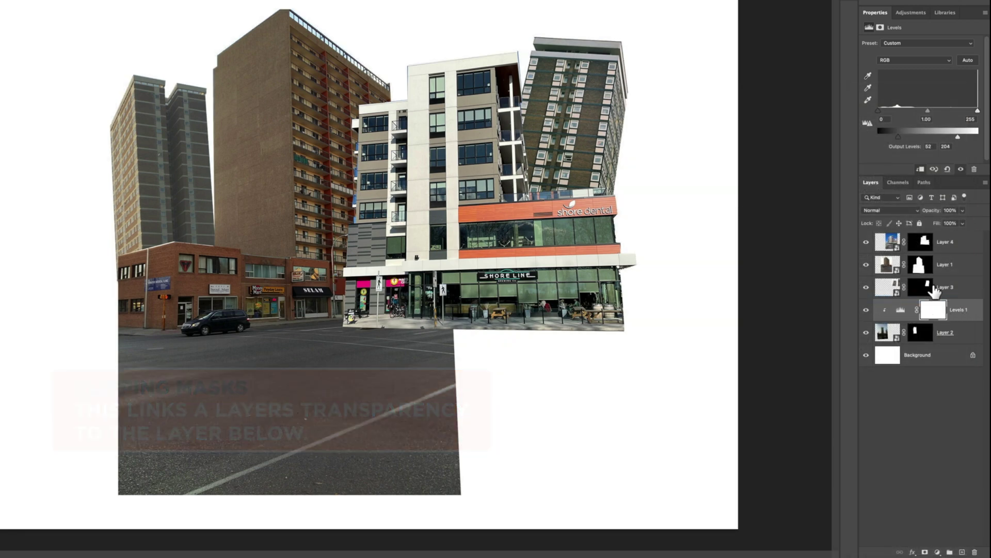
Step: Duplicate the Levels adjustment above Layer 3, set its output levels to 71 and 196, and clip it to Layer 3
left_click_drag(962, 314, 960, 285)
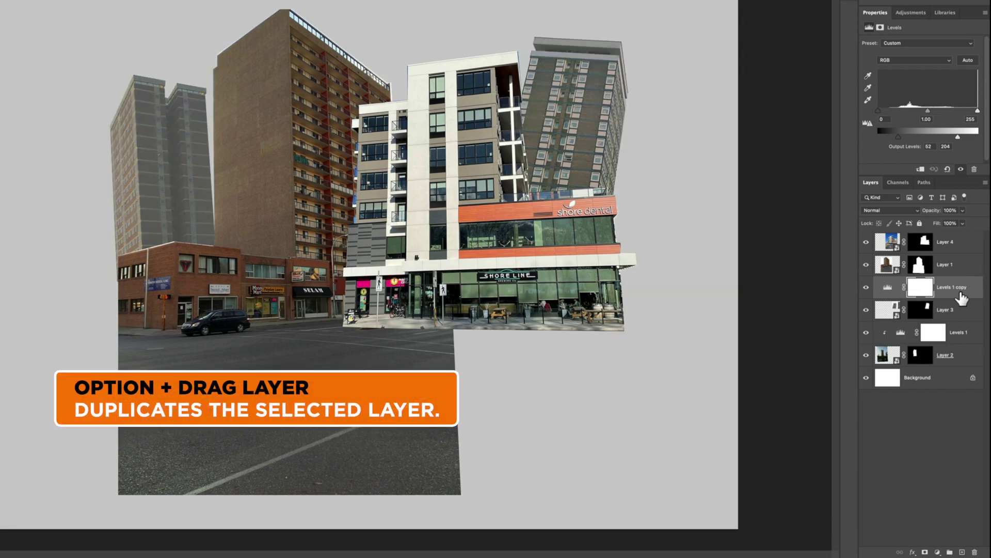
left_click(887, 287)
mouse_move(900, 137)
left_mouse_down()
mouse_move(888, 136)
mouse_move(900, 137)
left_mouse_up()
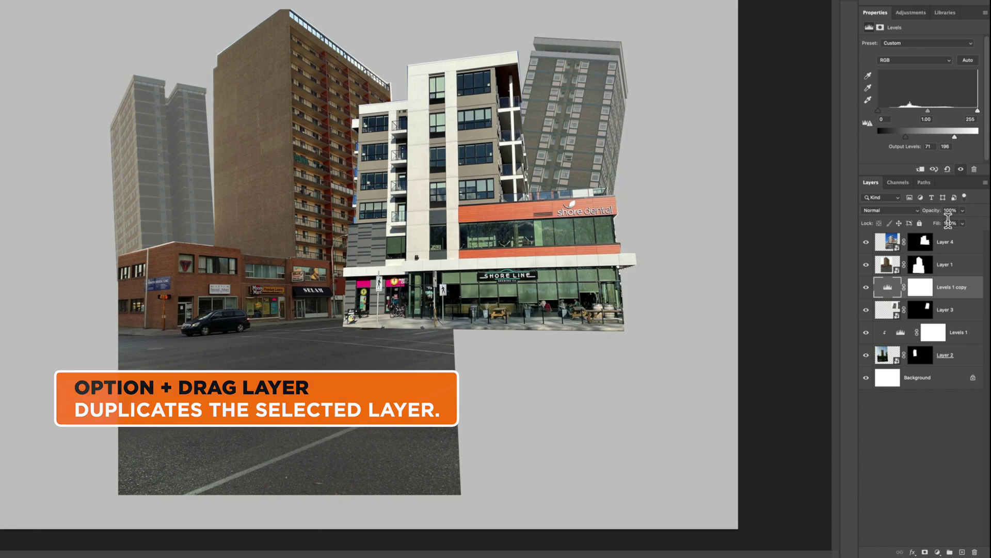
right_click(977, 290)
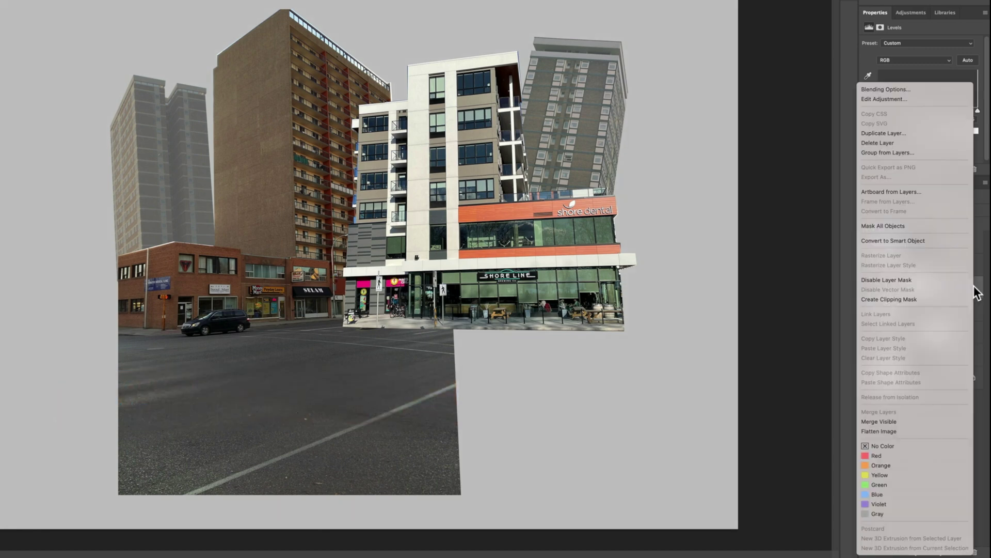
left_click(937, 299)
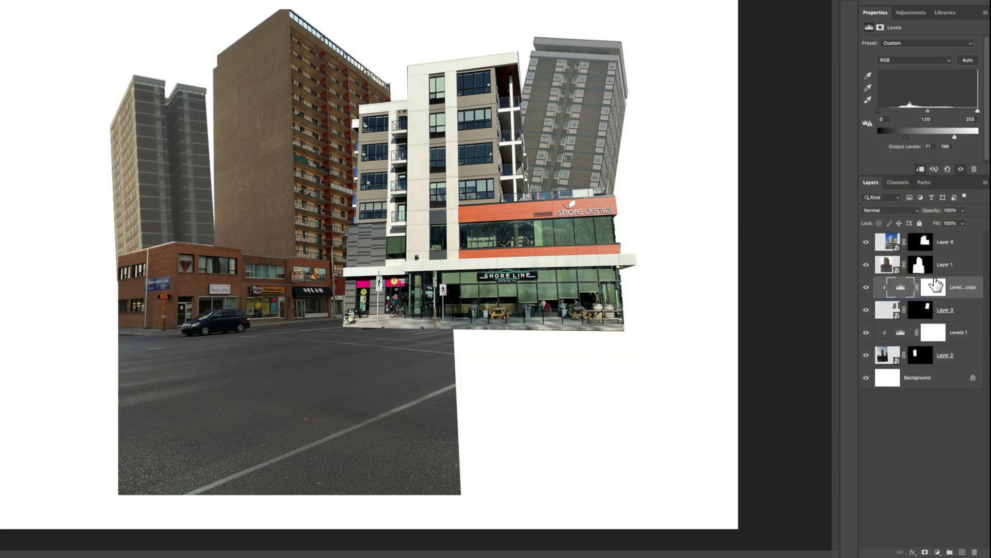
Step: Duplicate the Layer 3 Levels adjustment above Layer 1 and clip the copy to Layer 1
left_click(965, 272)
left_click_drag(933, 297, 964, 253)
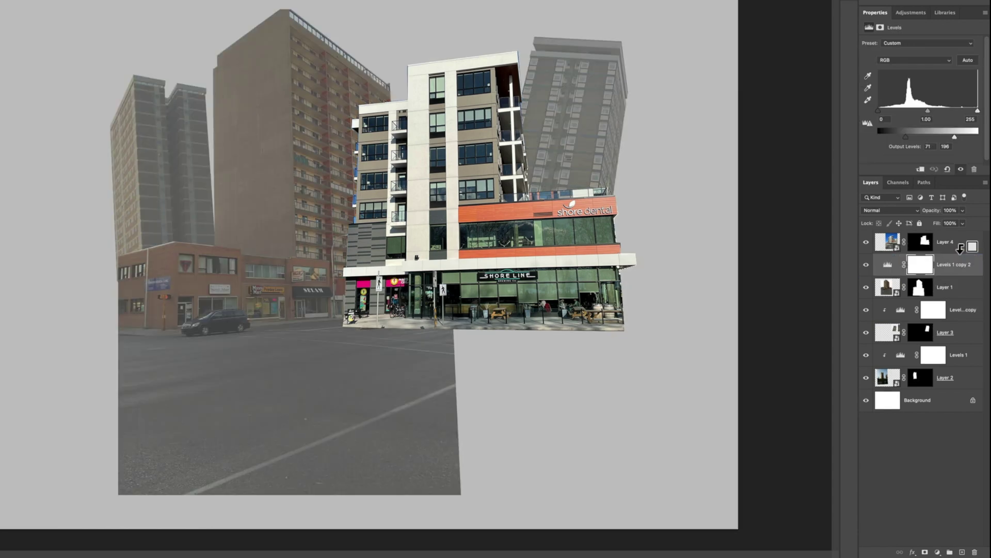
right_click(975, 272)
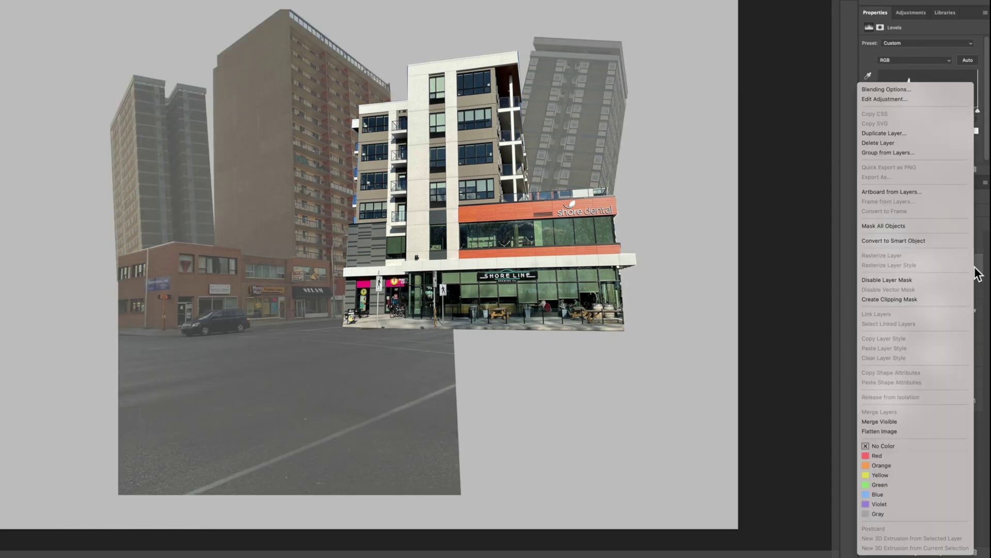
left_click(935, 300)
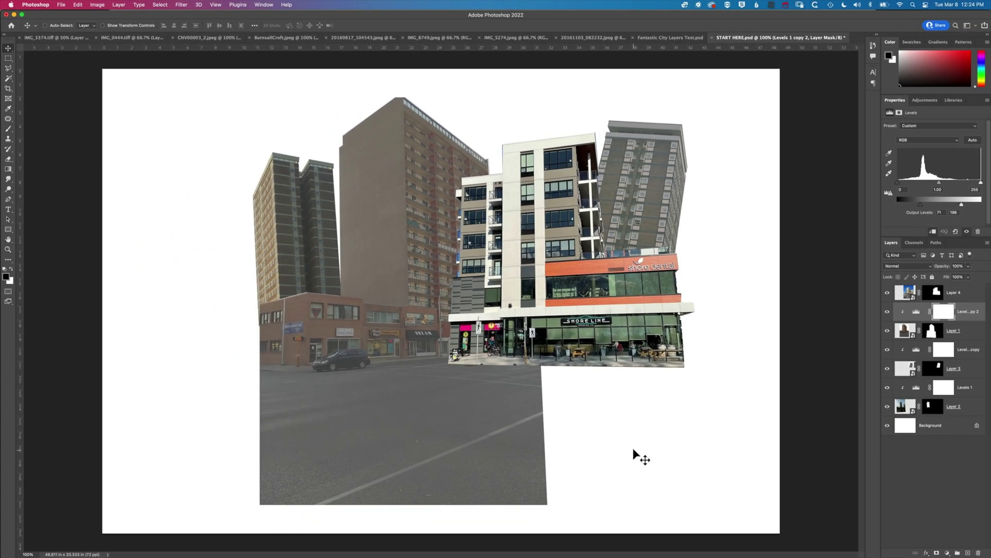
Step: Draw a rectangle about 30.5 by 10.3 in over the road below the buildings and fill it with a recently used grey
left_click(10, 234)
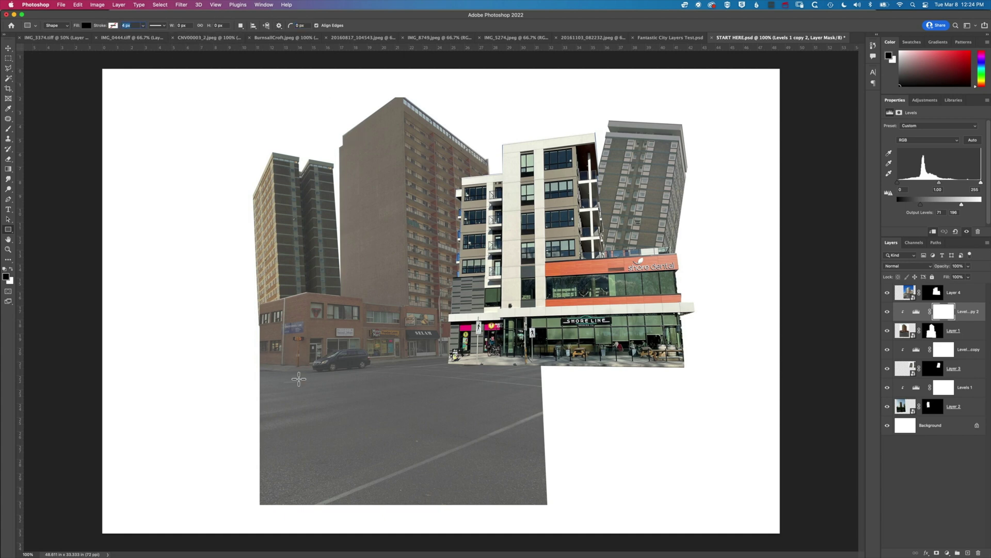
left_click_drag(260, 372, 685, 515)
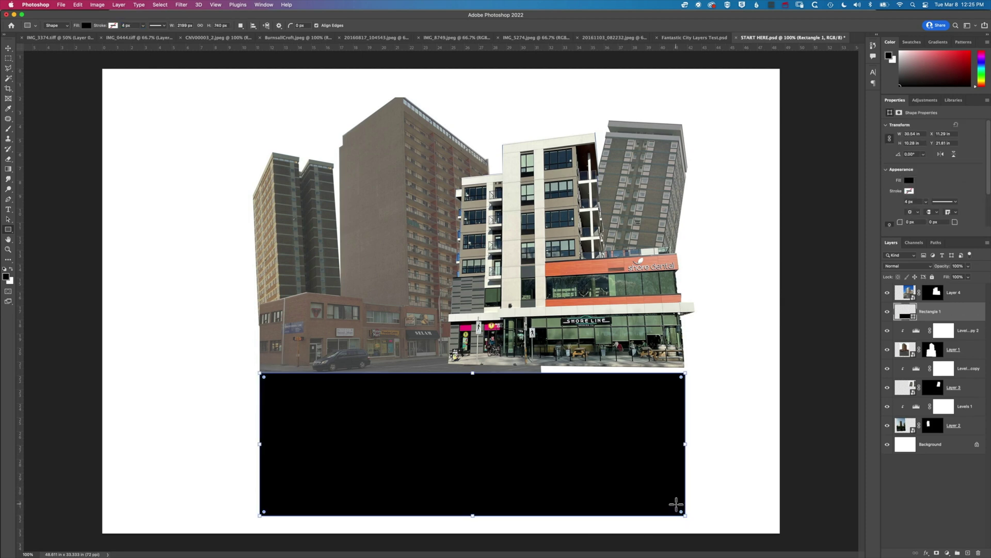
left_click(89, 25)
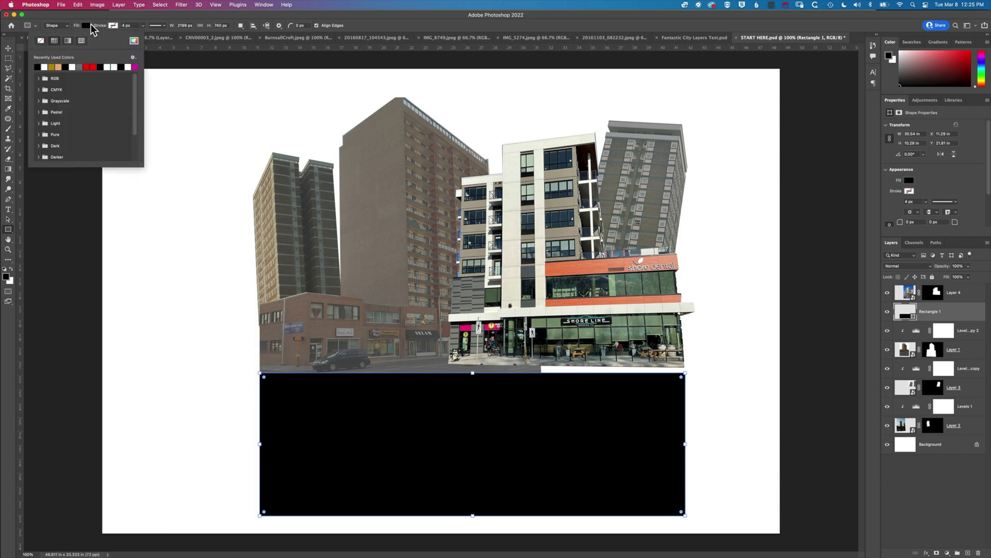
left_click(80, 66)
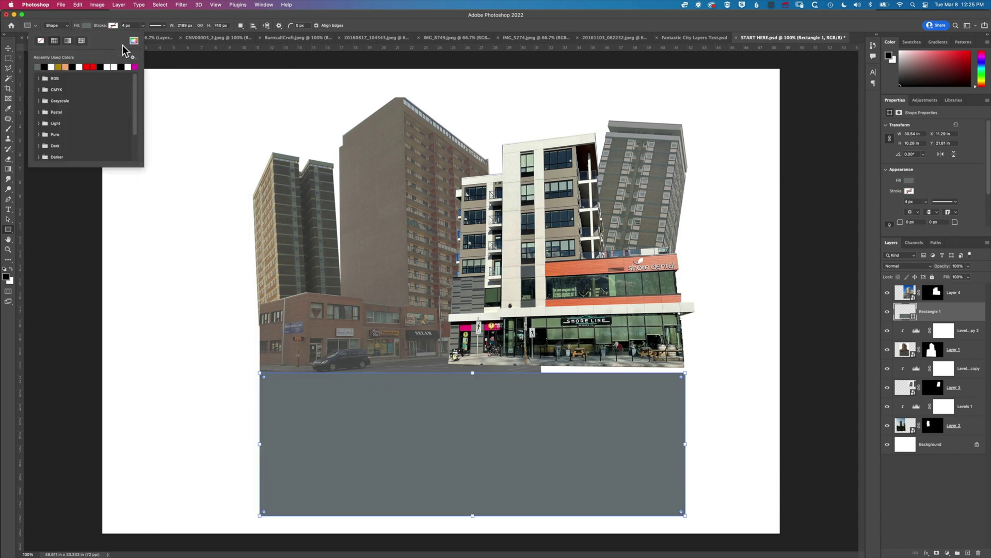
left_click(94, 22)
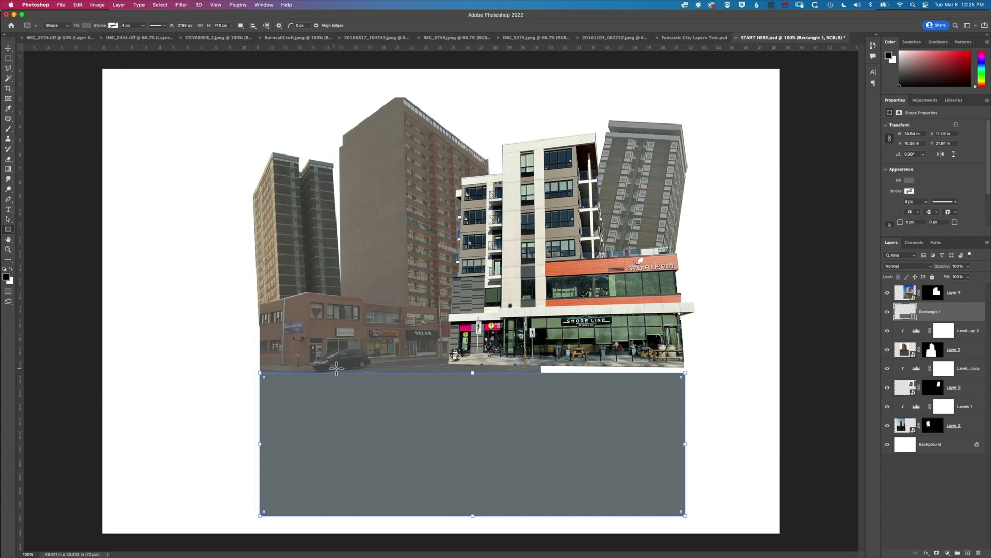
Step: Move the Layer 4 building slightly down to the rectangle's upper edge and place Rectangle 1 above Layer 4 in the stack
left_click(8, 47)
left_click_drag(555, 291, 555, 304)
left_click_drag(934, 314, 932, 293)
Step: Distort Layer 4 with Free Transform by pulling its upper-right corner slightly inward, and shift the building slightly down and right
mouse_move(628, 204)
left_mouse_down()
mouse_move(653, 186)
mouse_move(637, 199)
left_mouse_up()
left_click(560, 222, "super")
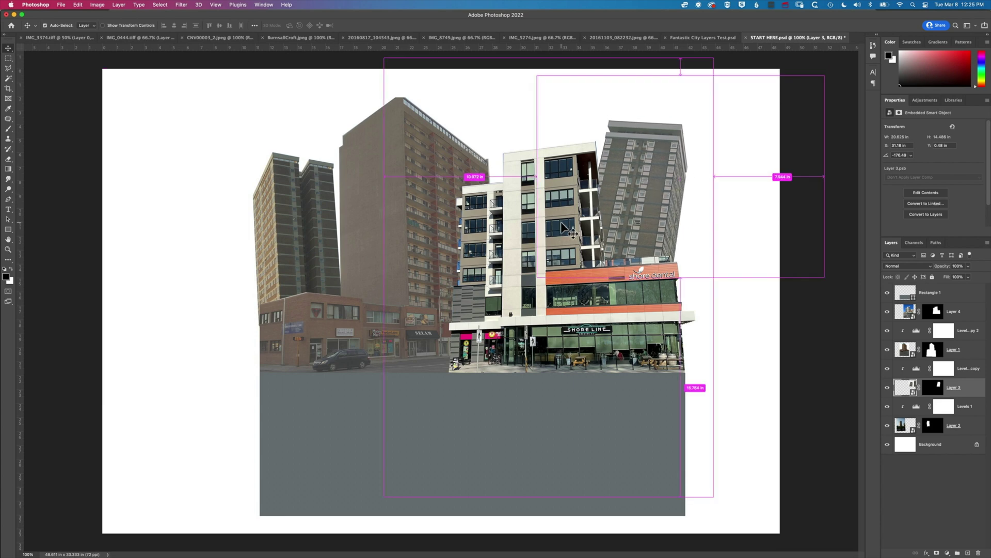
key("super+t")
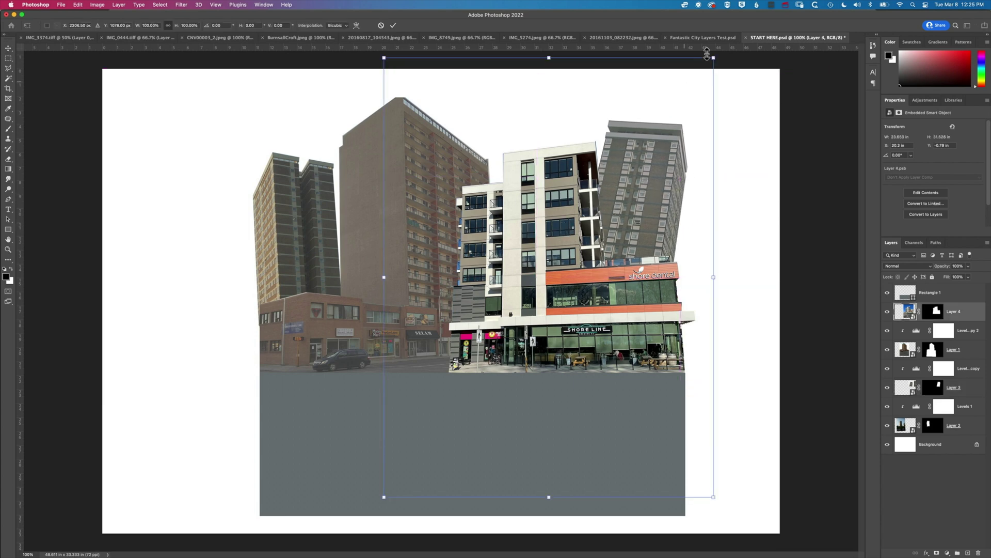
left_click_drag(713, 58, 701, 60)
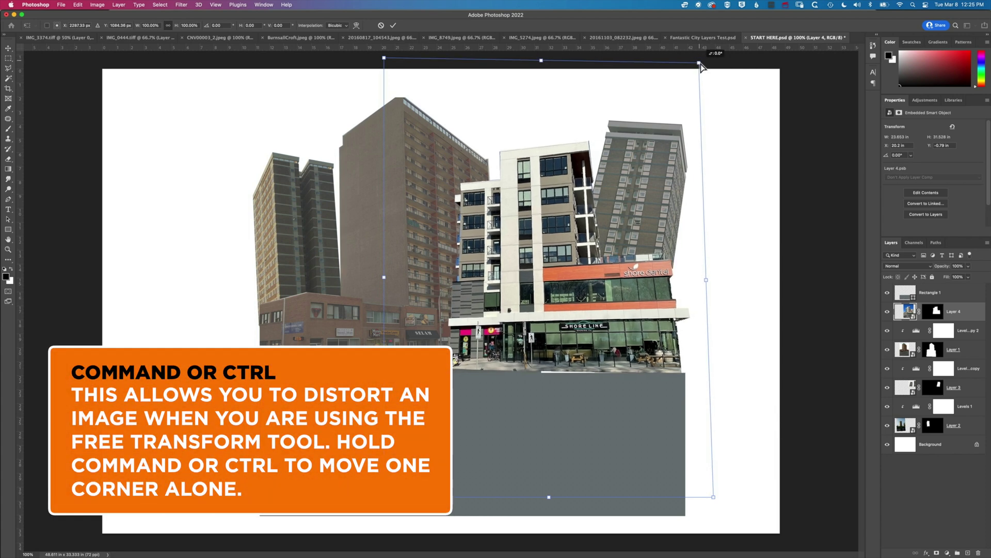
left_click_drag(574, 321, 578, 331)
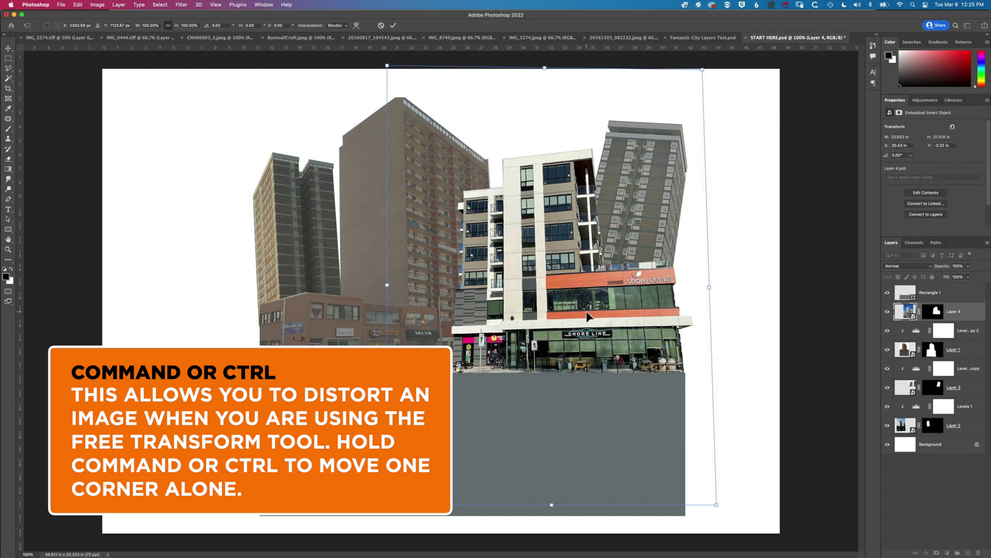
key("Return")
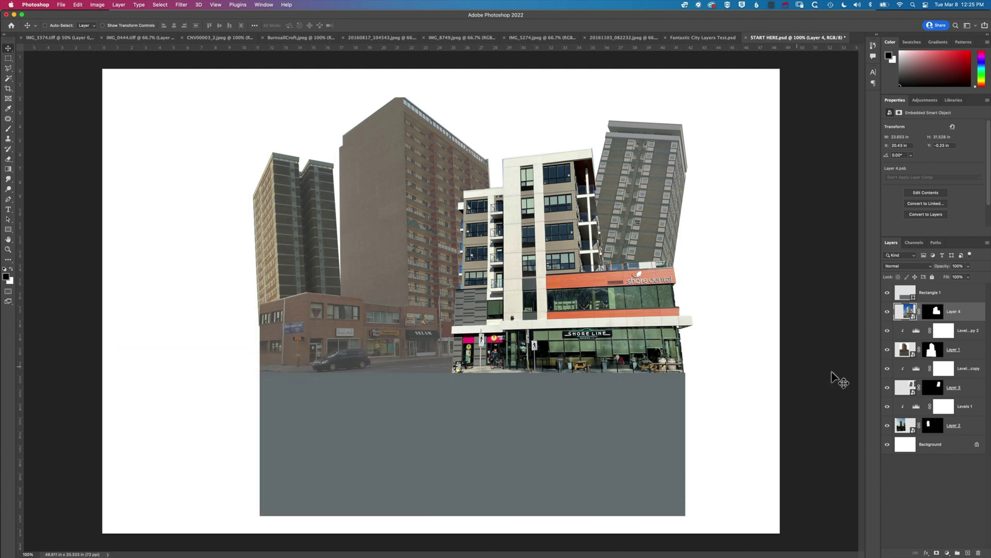
Step: Set the Layer 2 Levels adjustment's black output level to 77 and its midtone input to 1.83
left_click(918, 411)
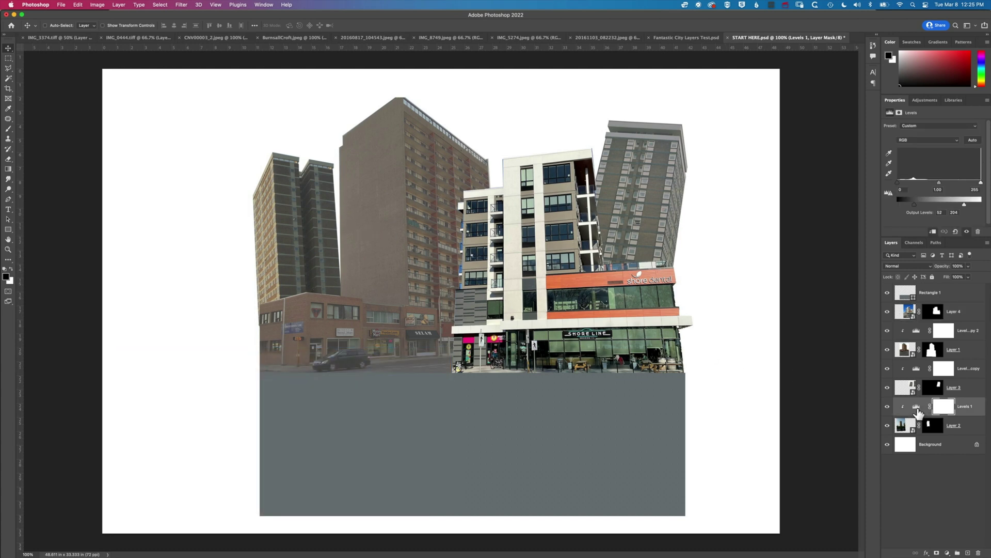
left_click(917, 408)
left_click_drag(916, 206, 925, 182)
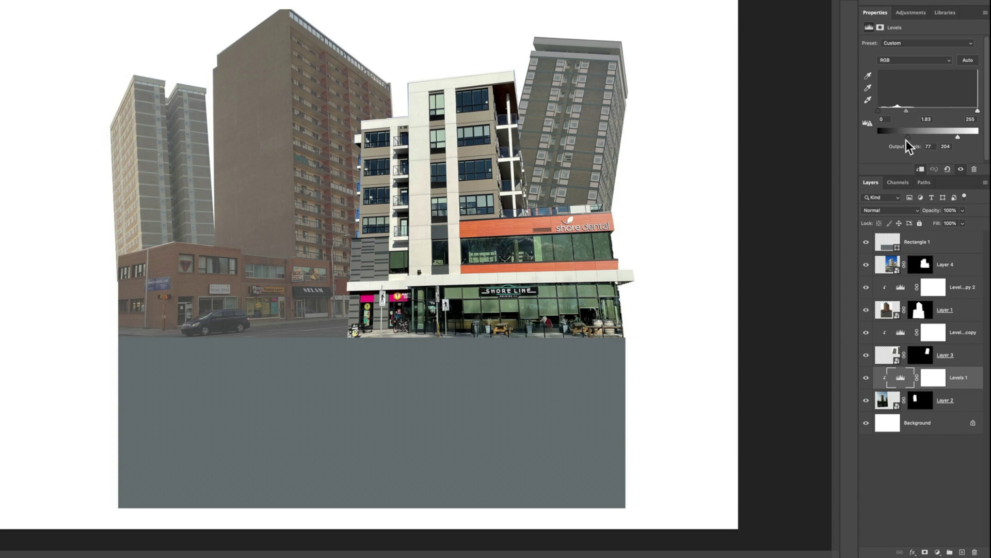
Step: Add a colorized Hue/Saturation adjustment above Levels 1 with hue 210 and saturation 17, and clip it to Layer 2
left_click(938, 552)
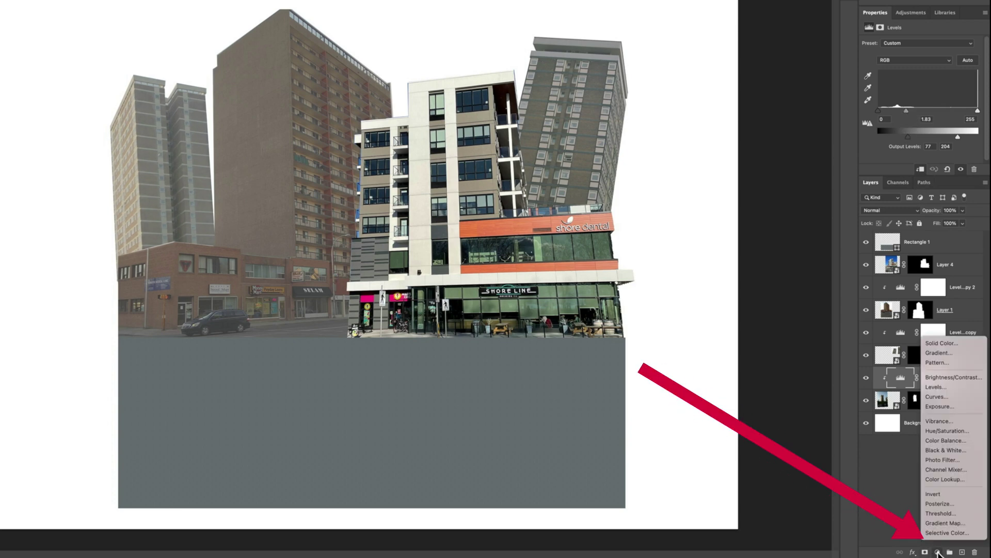
left_click(947, 431)
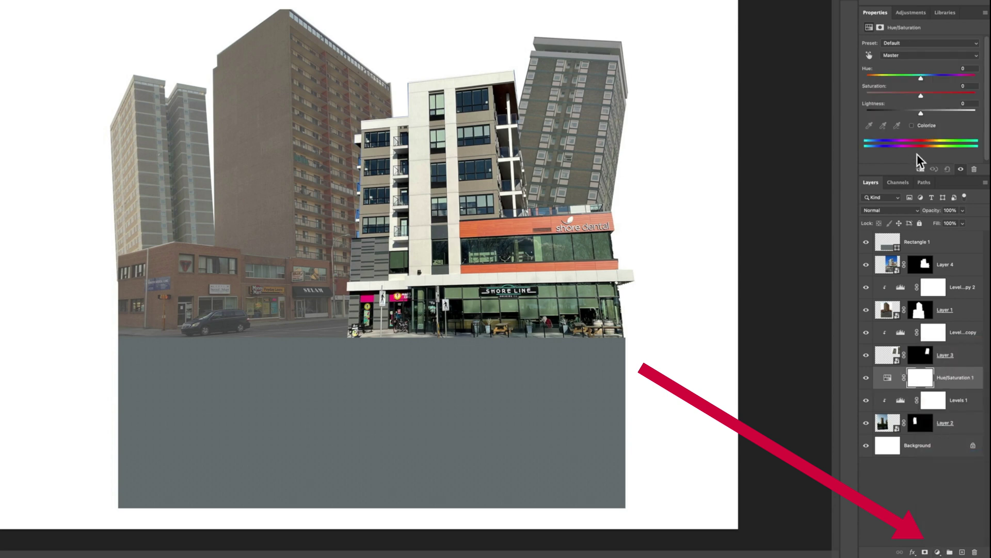
mouse_move(920, 95)
left_mouse_down()
mouse_move(891, 95)
mouse_move(935, 113)
mouse_move(926, 114)
left_mouse_up()
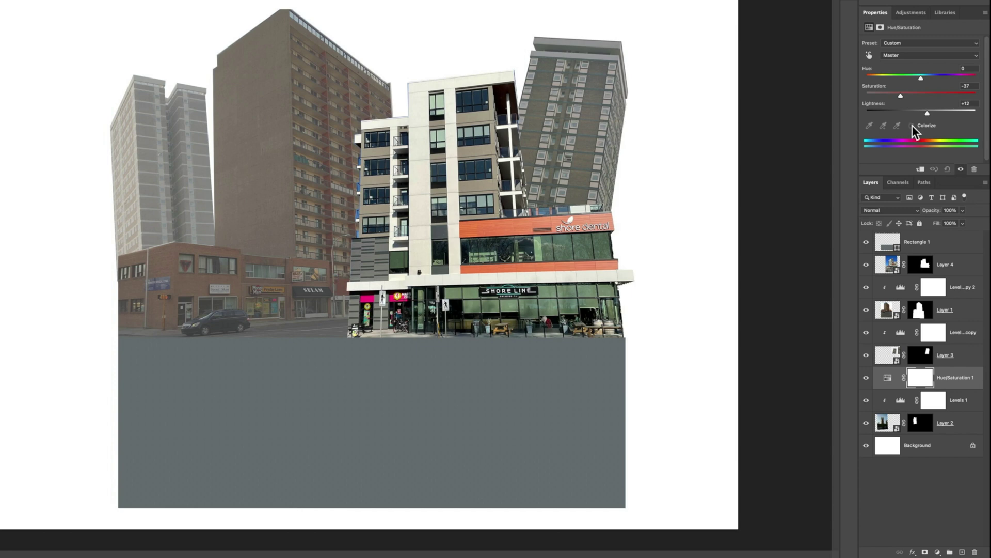
left_click(912, 125)
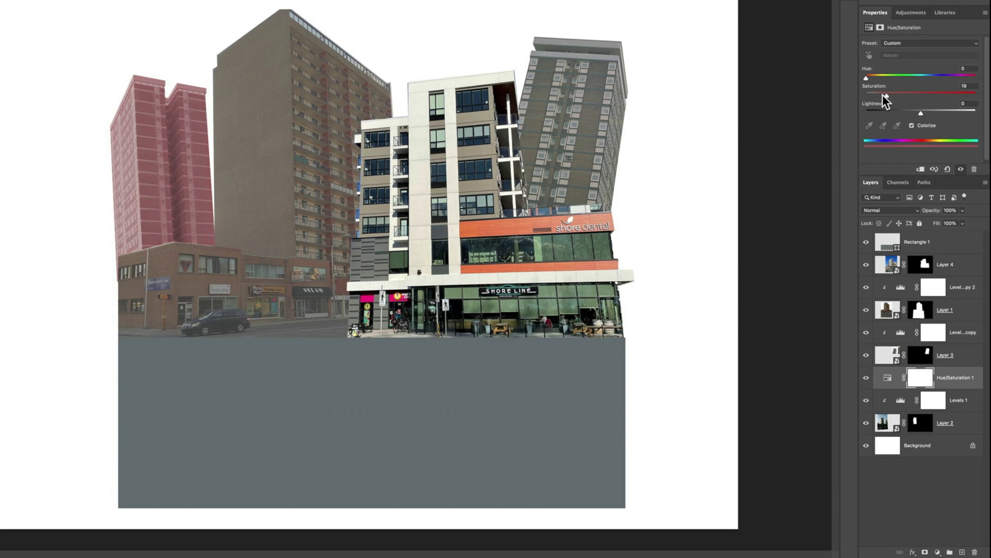
left_click_drag(868, 76, 929, 78)
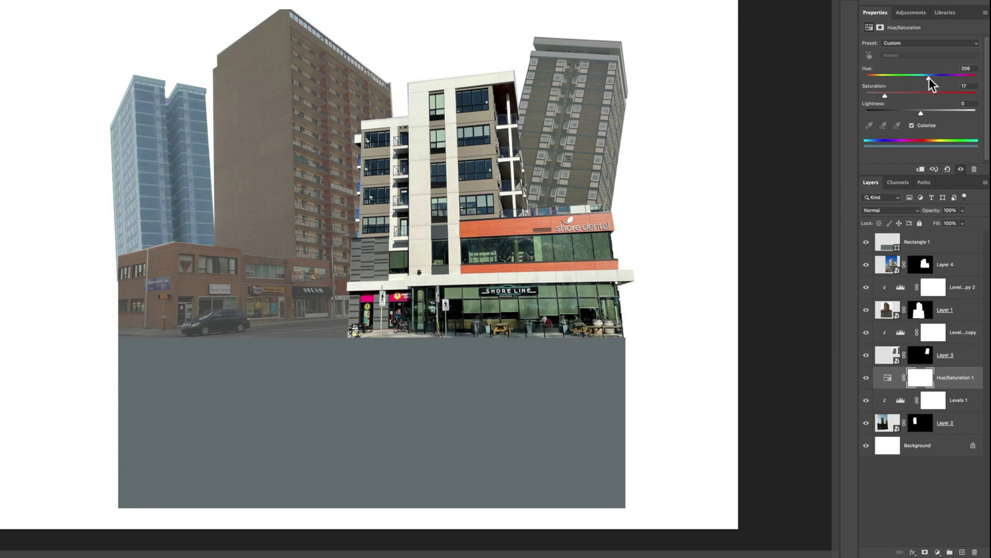
left_click(885, 95)
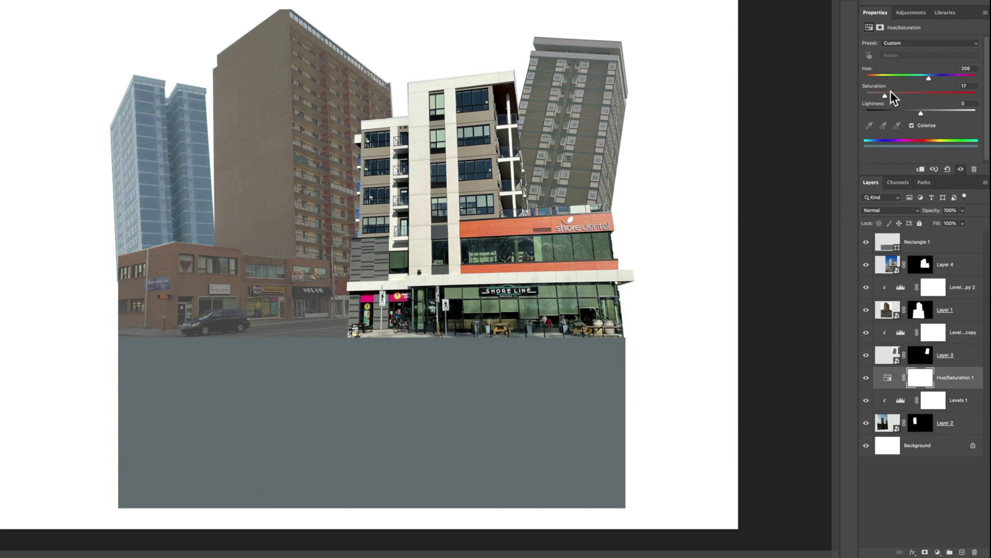
left_click(930, 78)
right_click(966, 381)
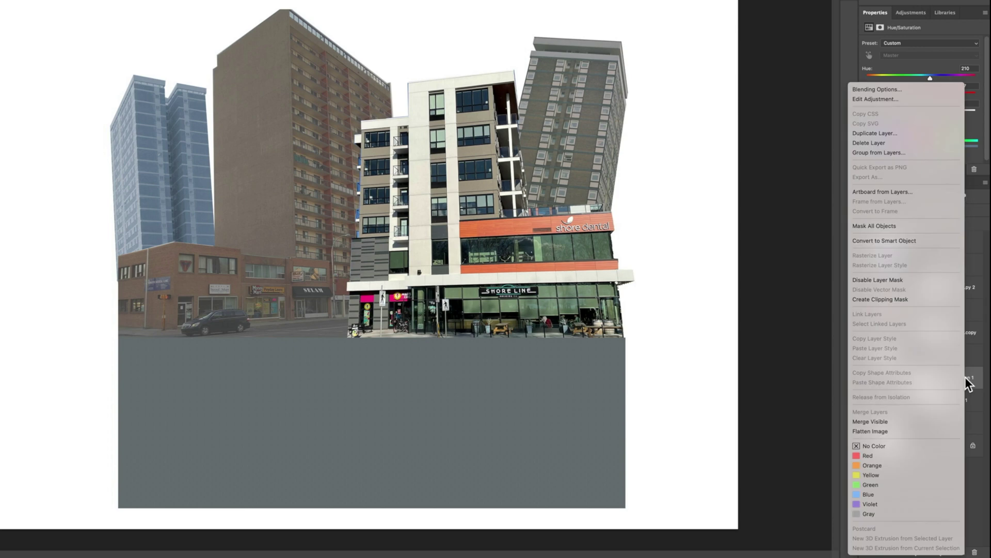
left_click(907, 298)
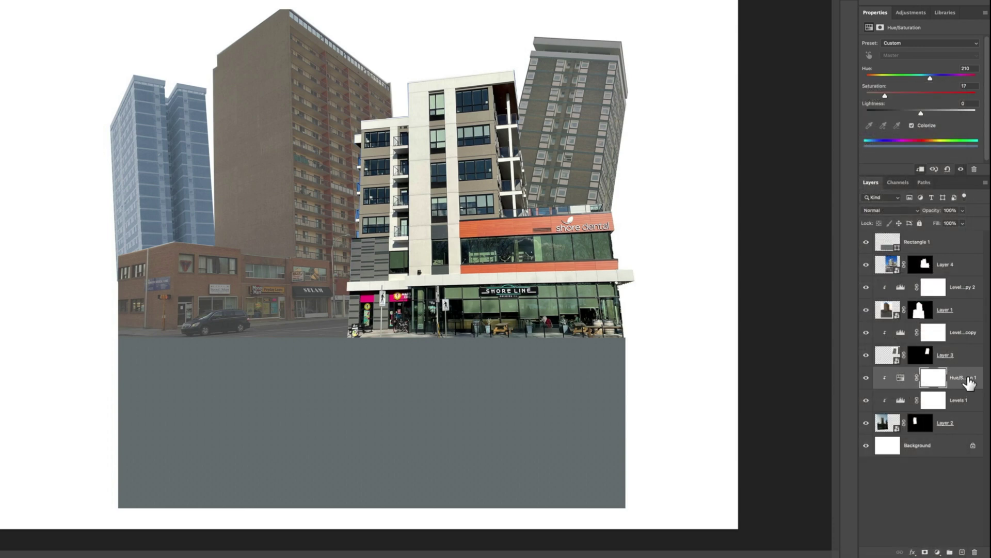
Step: Duplicate the Hue/Saturation adjustment above Layer 3's Levels, clip it, and set its hue to 64 and saturation to 25
left_click_drag(967, 384, 967, 323)
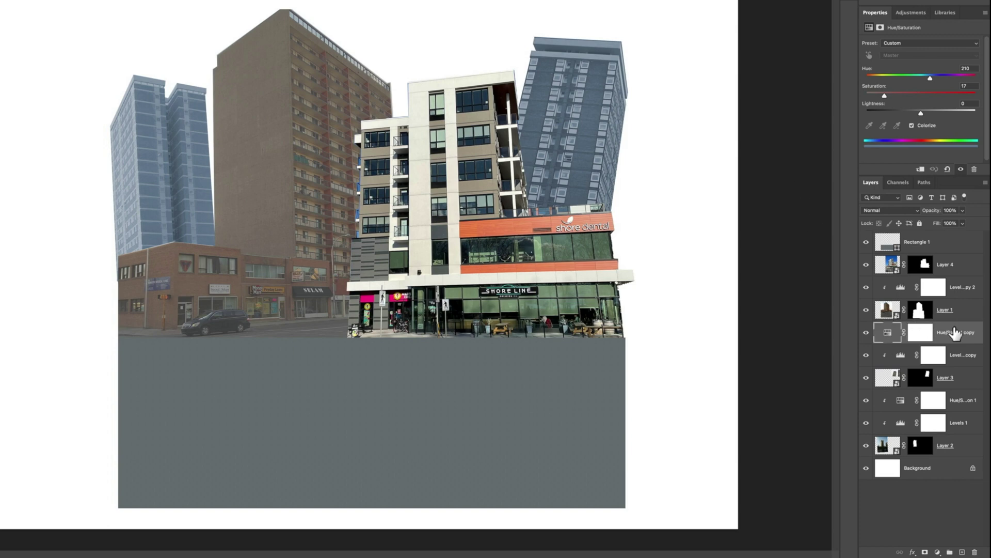
right_click(954, 330)
left_click(915, 299)
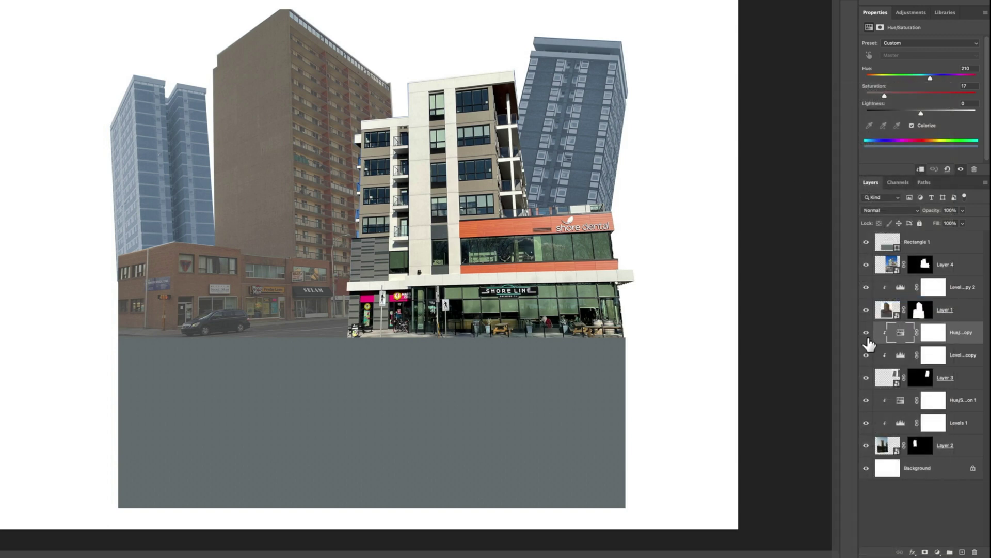
left_click_drag(930, 79, 895, 97)
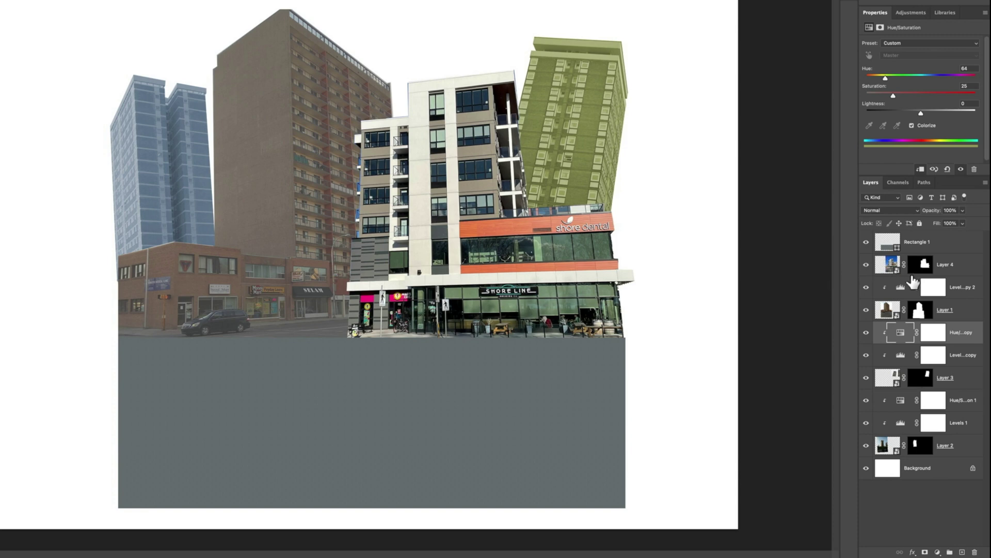
Step: Duplicate Layer 3's Hue/Saturation adjustment above Layer 1's Levels, clip it to Layer 1, and set its hue to 186
left_click(956, 289, "ctrl")
left_click_drag(958, 337, 964, 287)
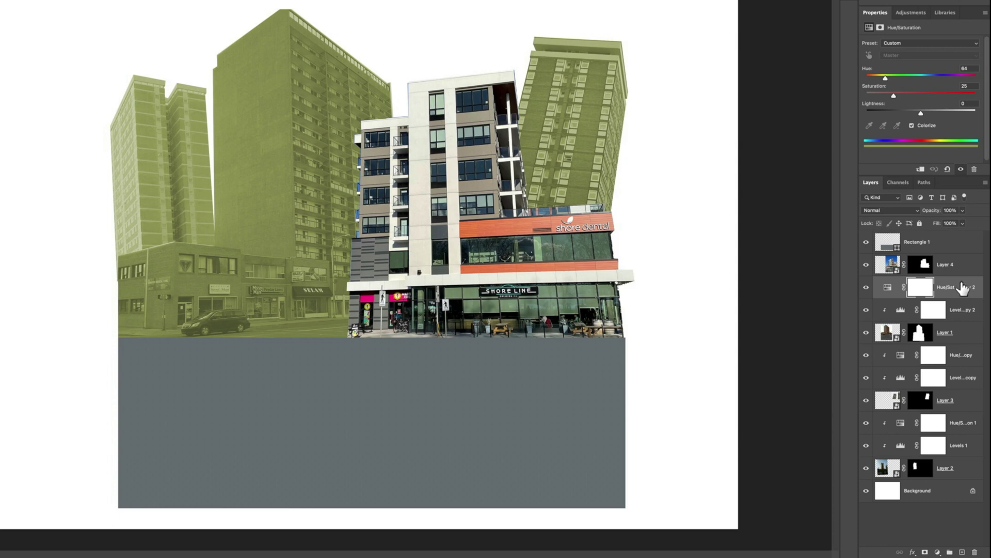
right_click(964, 288)
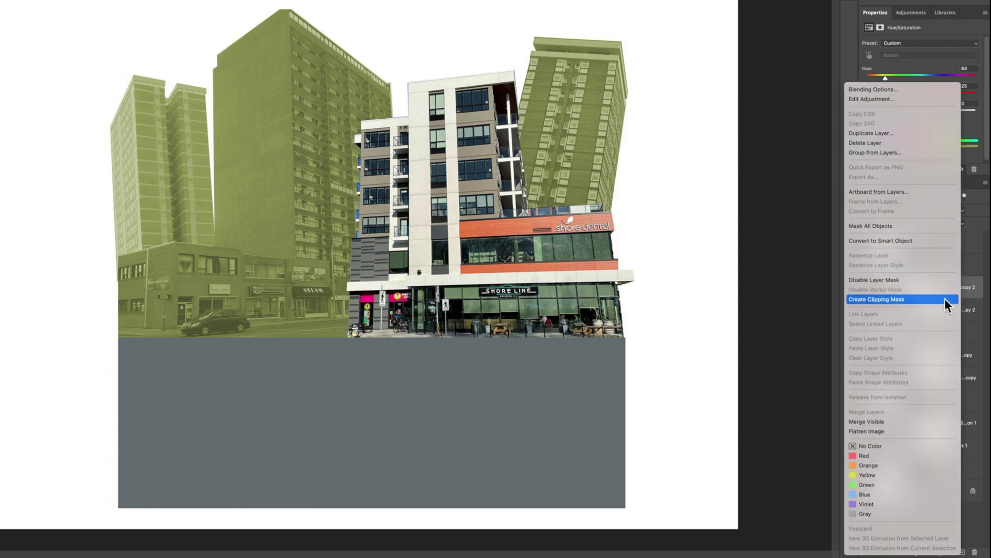
left_click(945, 298)
left_click(946, 305, "alt")
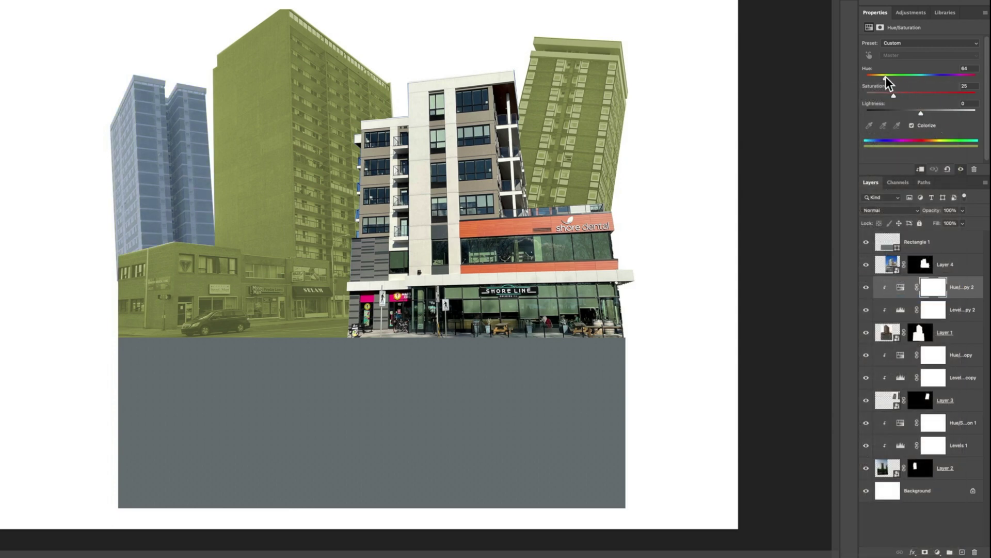
left_click_drag(899, 78, 923, 77)
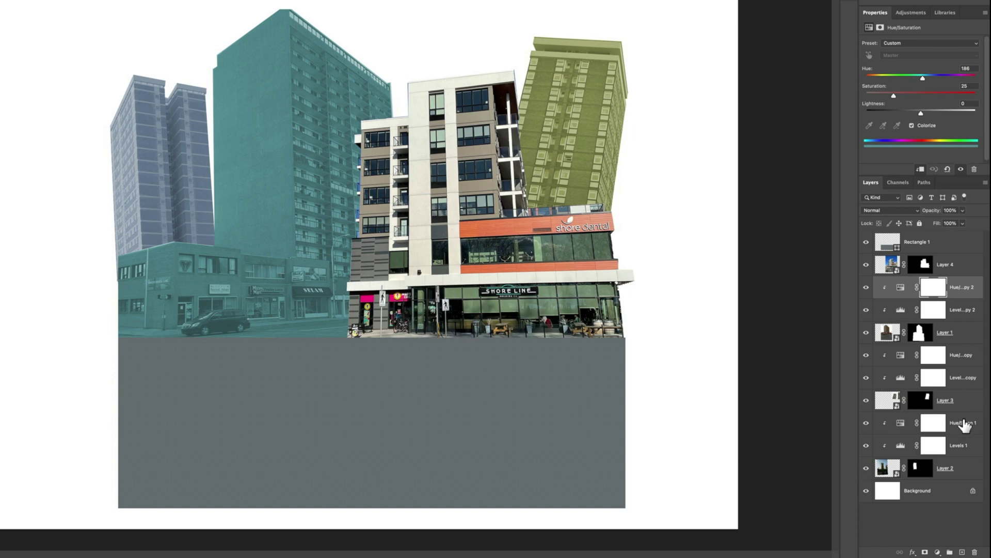
Step: Add an empty layer above Layer 2's Hue/Saturation adjustment and activate the Brush tool
left_click(927, 423)
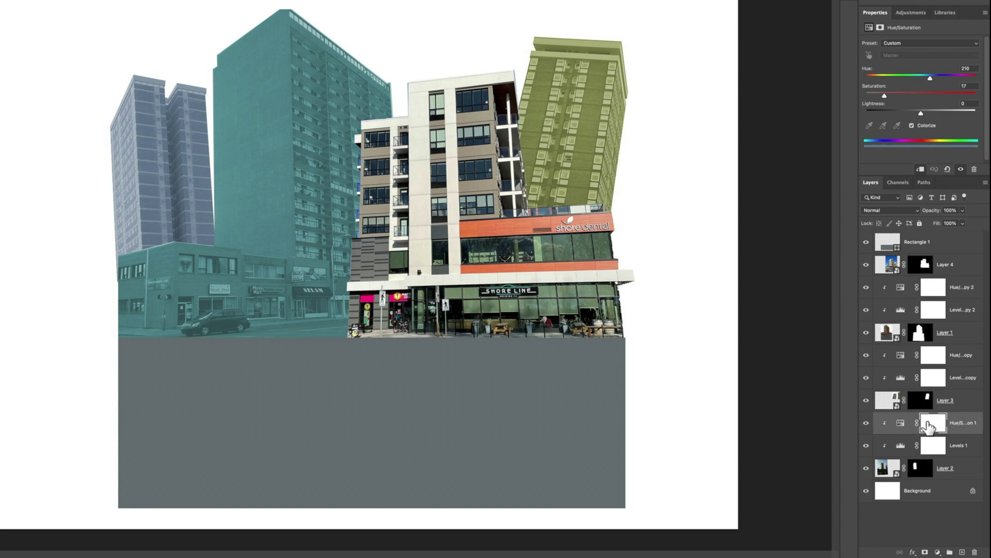
left_click(963, 552)
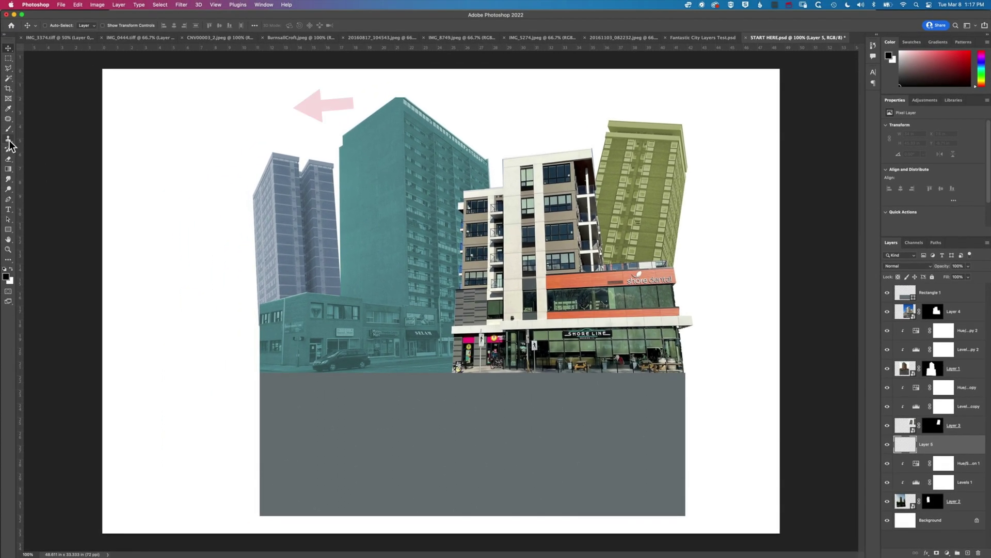
left_click(9, 130)
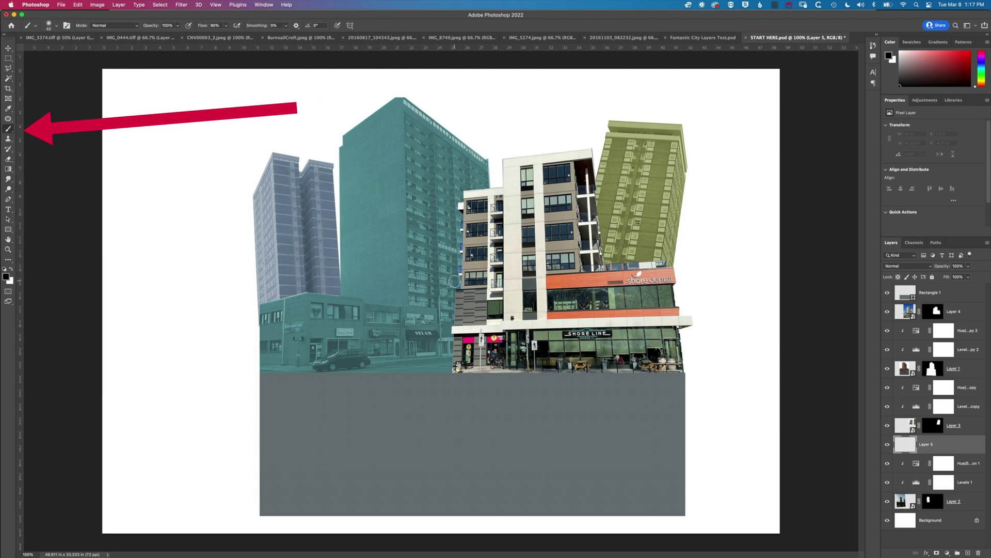
Step: Set the brush to 1000 px with 0% hardness, and undo a test dab made on the canvas
key("bracketright")
key("bracketright")
key("bracketright")
key("bracketright")
key("bracketright")
key("bracketright")
key("bracketright")
key("bracketright")
key("bracketright")
key("bracketright")
key("bracketright")
key("bracketright")
key("bracketright")
key("bracketright")
key("bracketright")
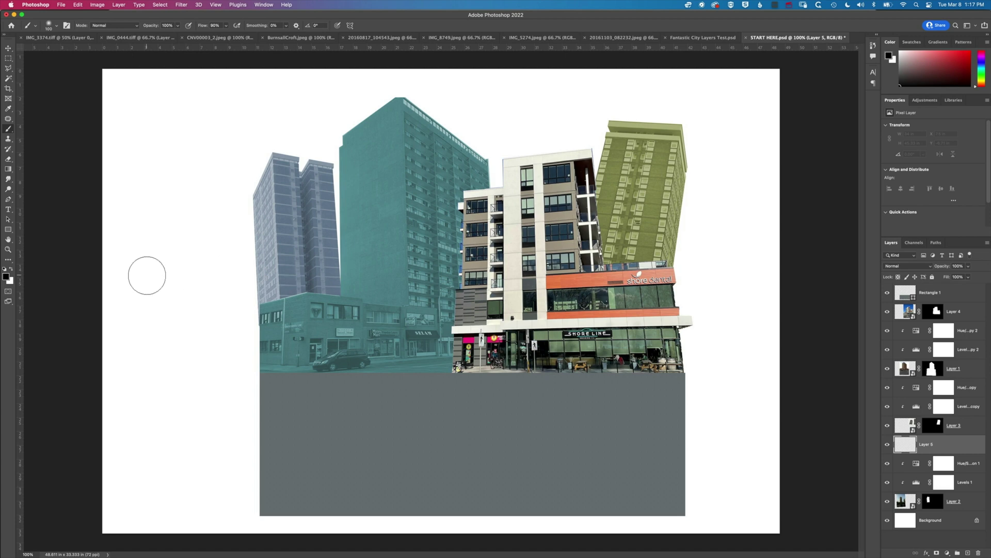
key("bracketright")
key("bracketright")
key("bracketright")
key("bracketright")
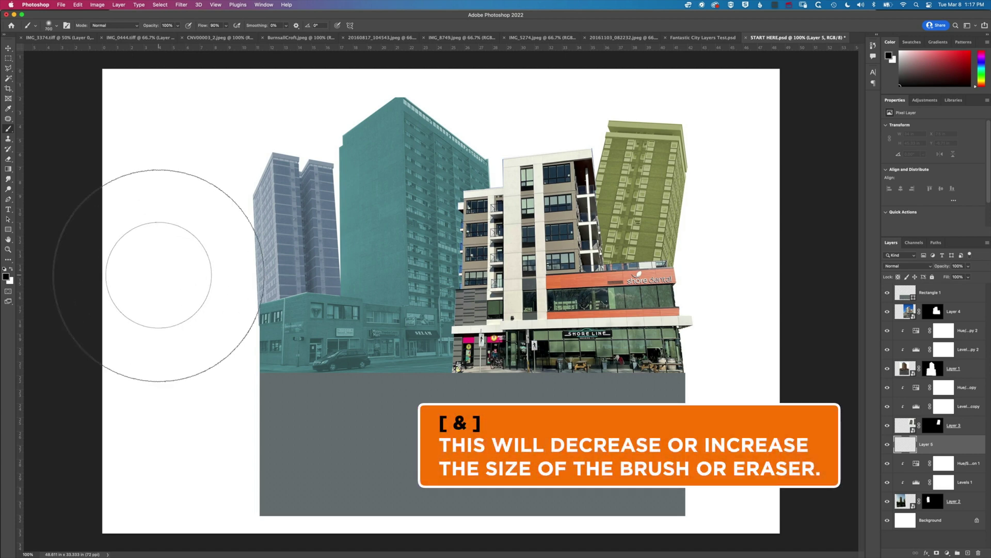
right_click(177, 275)
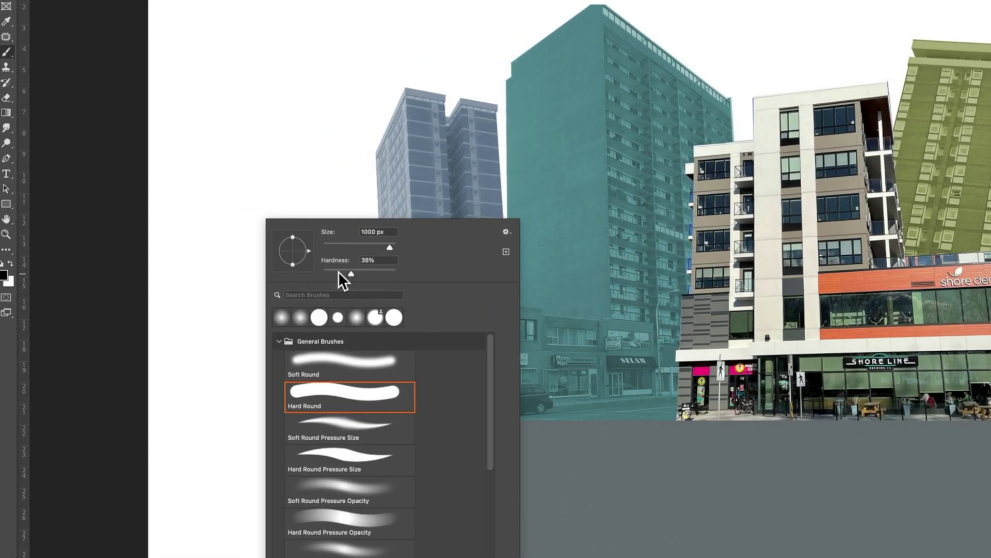
left_click_drag(291, 273, 259, 272)
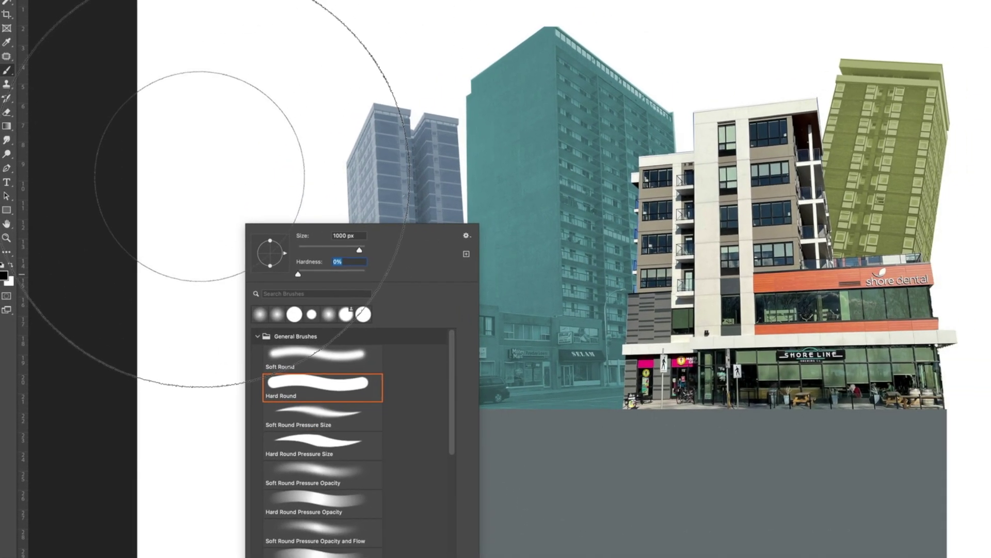
left_click(227, 165)
key("super+z")
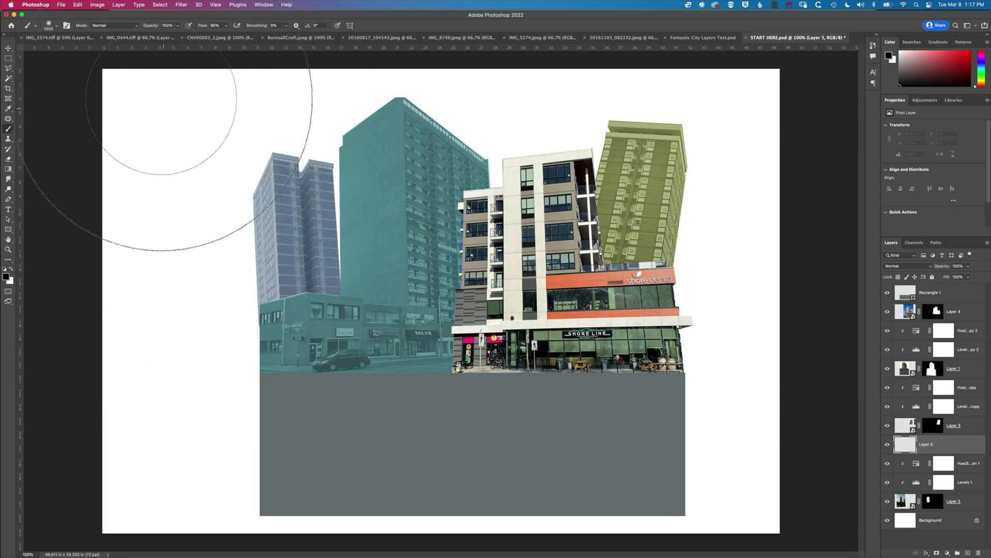
Step: Lower the brush opacity to 40% and paint a soft black shadow on Layer 5 behind the green tower
left_click(178, 25)
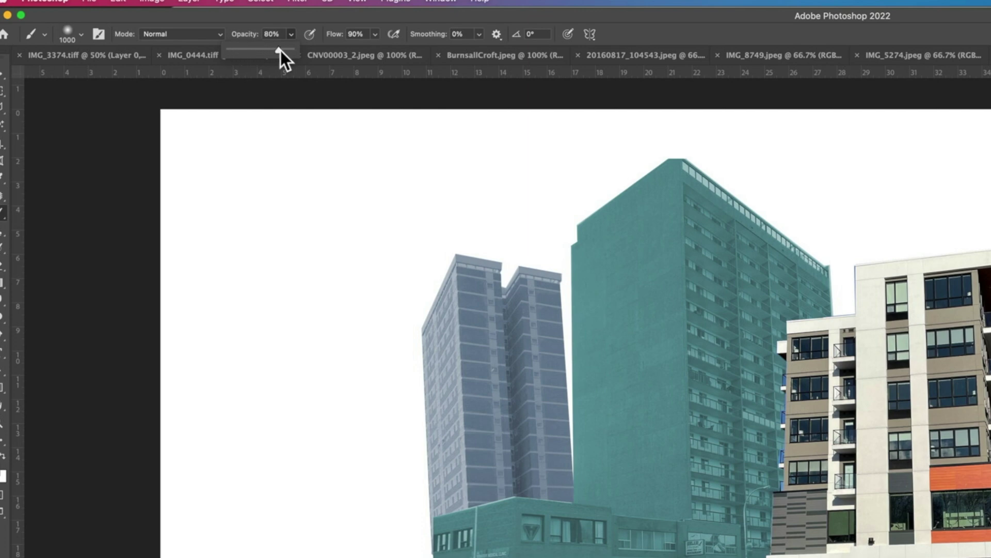
left_click(291, 34)
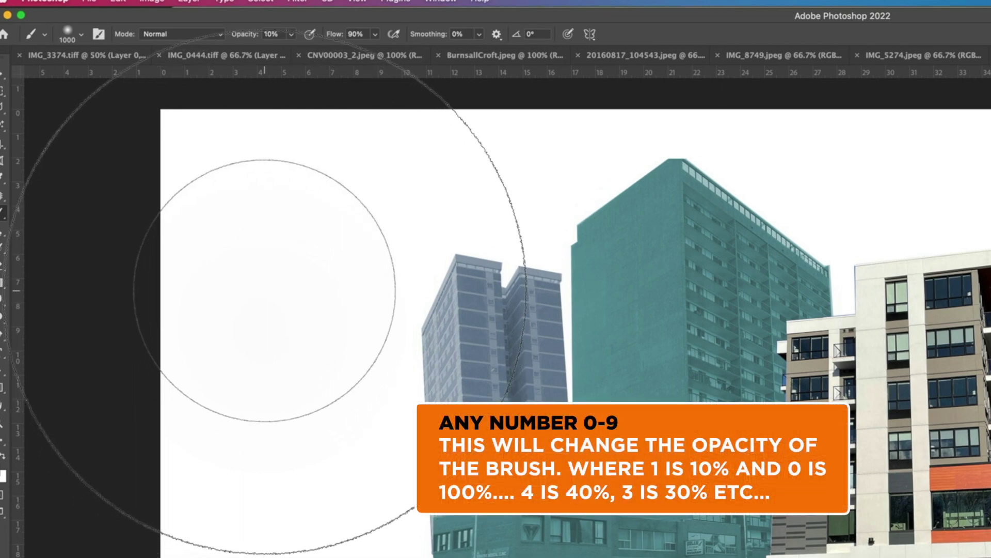
key("4")
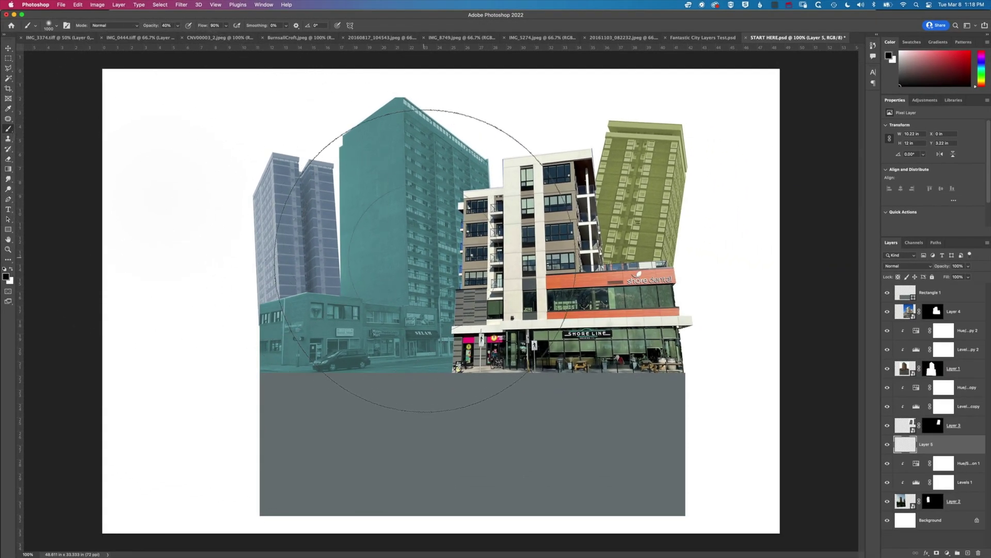
left_click(618, 222)
mouse_move(618, 222)
left_mouse_down()
mouse_move(637, 158)
mouse_move(632, 297)
mouse_move(604, 201)
mouse_move(621, 203)
mouse_move(623, 244)
left_mouse_up()
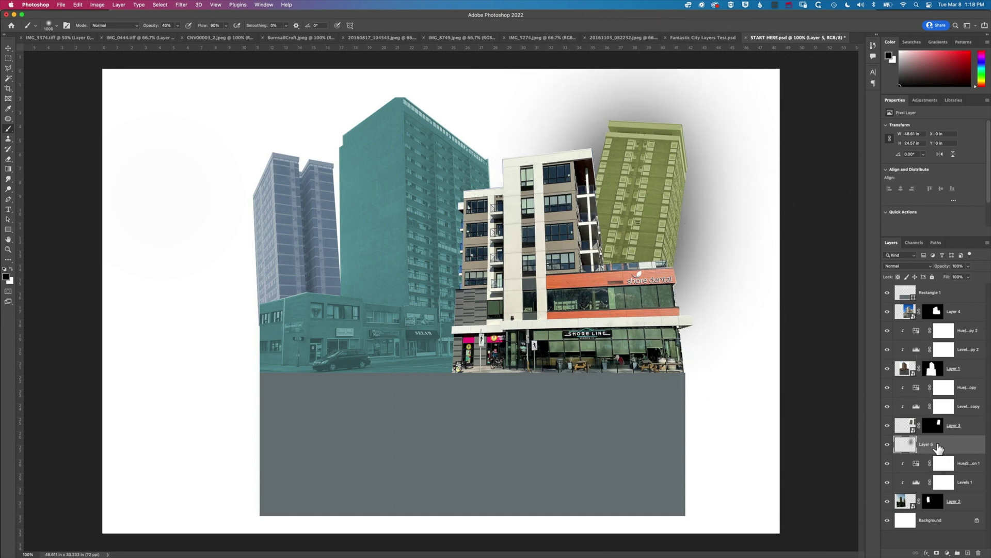
Step: Add a new layer directly beneath Layer 4 and paint a soft black shadow behind the Shore Line building
left_click(935, 312)
left_click(904, 310)
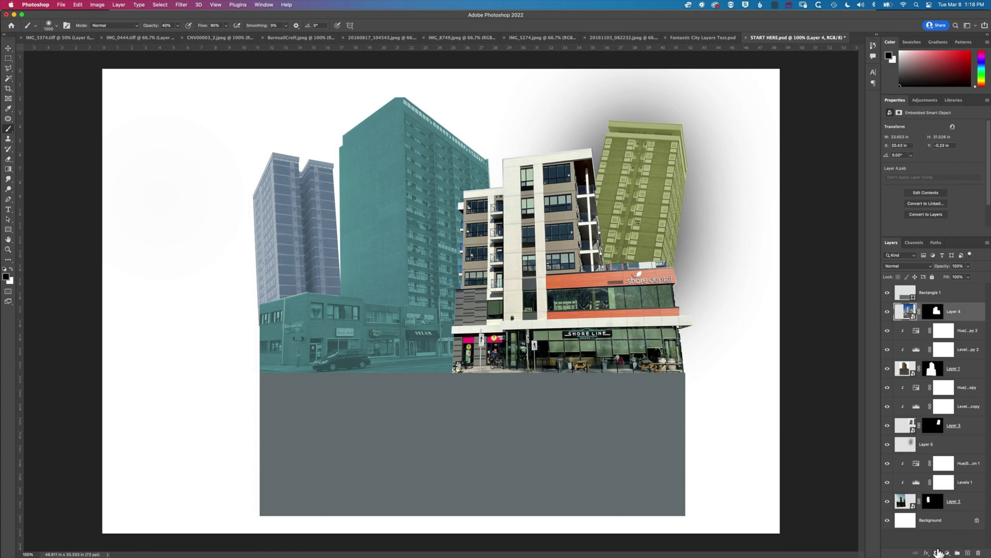
left_click(968, 553)
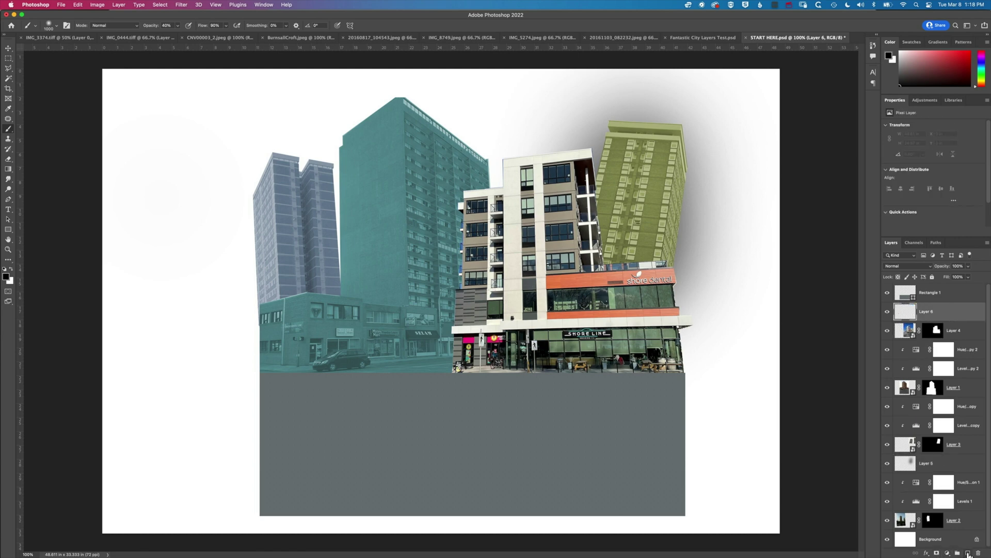
left_click_drag(935, 310, 940, 341)
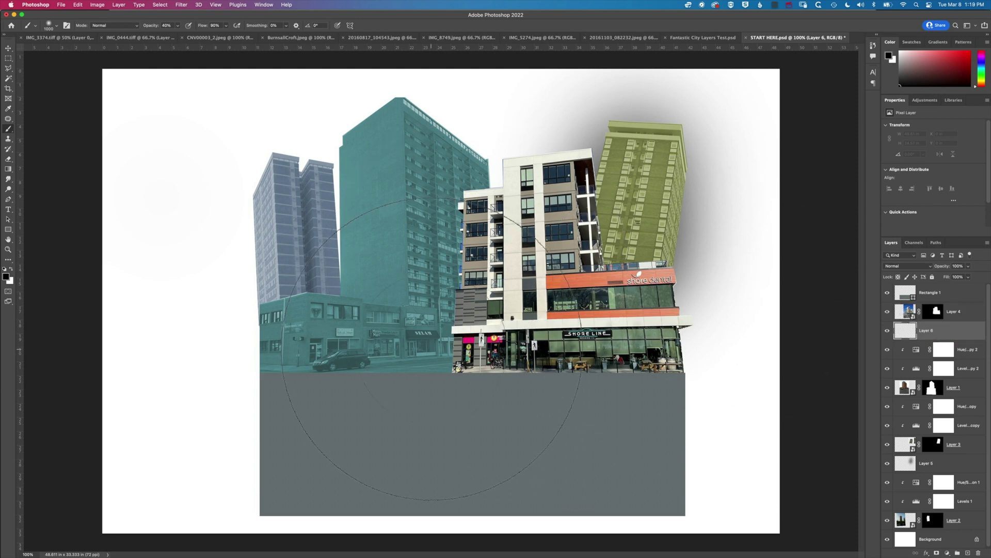
mouse_move(455, 344)
left_mouse_down()
mouse_move(577, 248)
mouse_move(577, 279)
mouse_move(464, 335)
mouse_move(497, 375)
mouse_move(648, 272)
mouse_move(666, 239)
mouse_move(602, 259)
left_mouse_up()
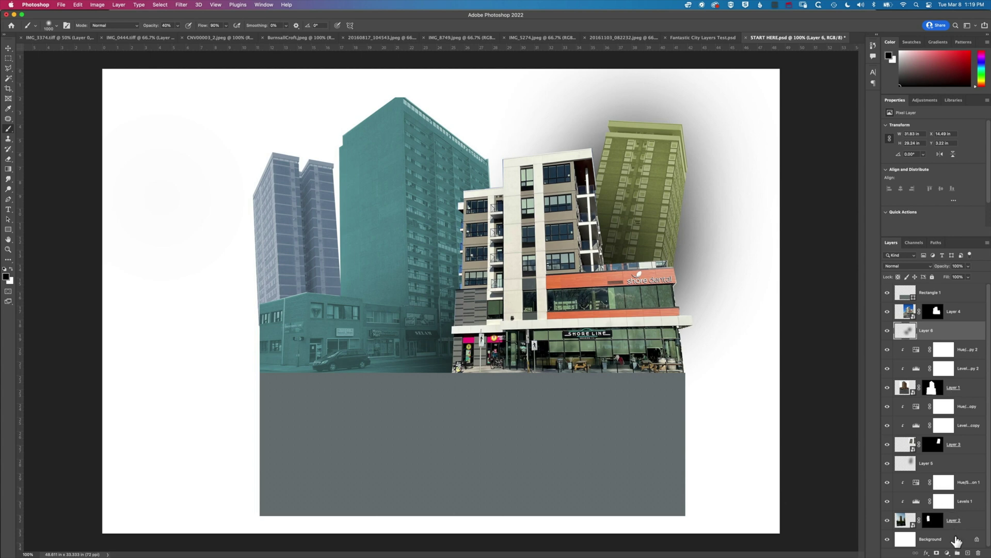
Step: Add a new layer directly beneath Layer 1 and paint a soft black shadow behind the teal building, over the twin towers
left_click(968, 553)
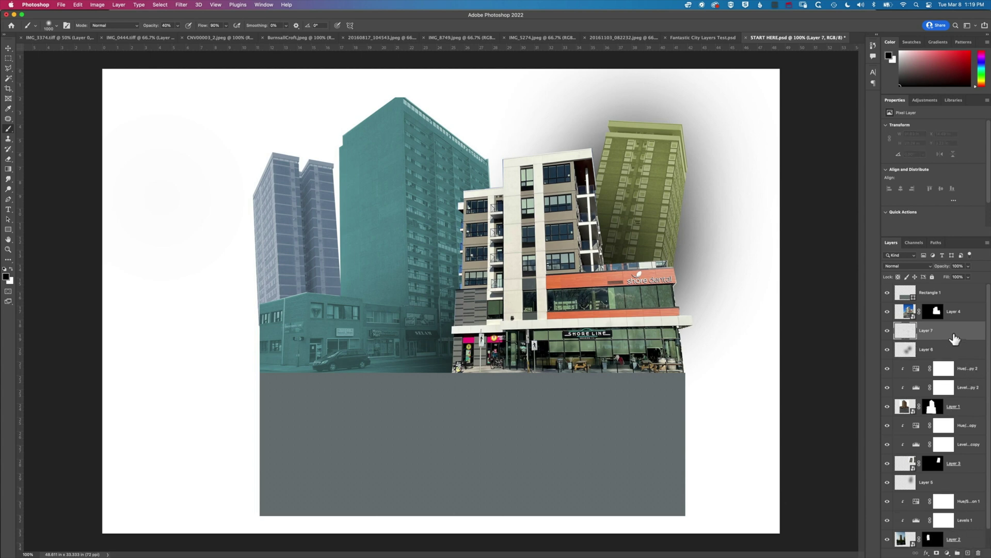
left_click_drag(944, 408, 944, 421)
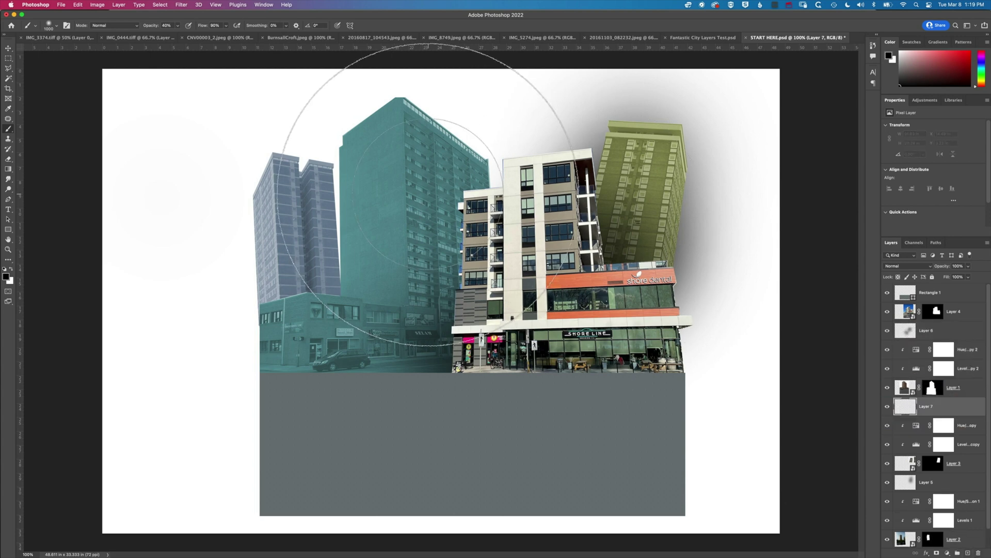
left_click(336, 308)
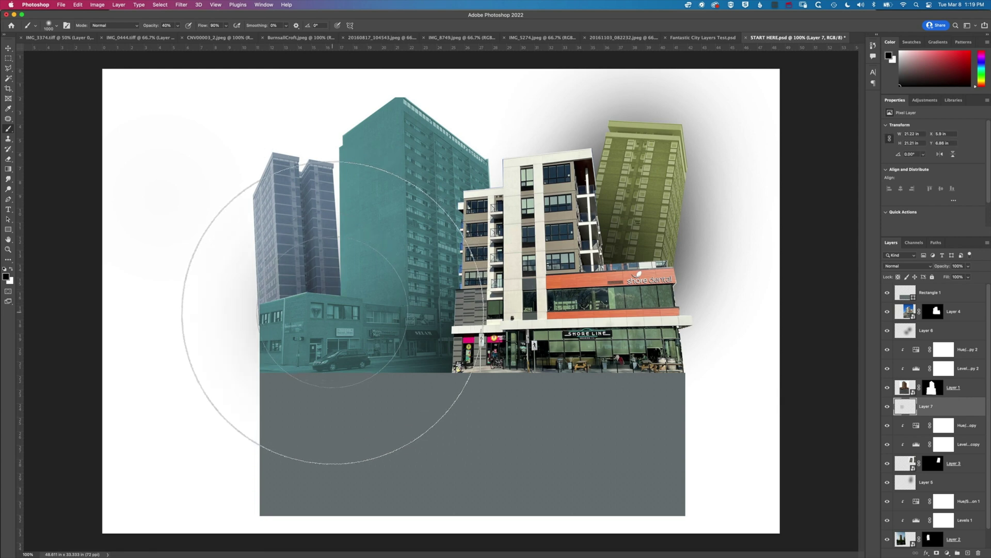
left_click(333, 311)
mouse_move(333, 311)
left_mouse_down()
mouse_move(354, 309)
mouse_move(365, 254)
mouse_move(332, 343)
mouse_move(391, 276)
left_mouse_up()
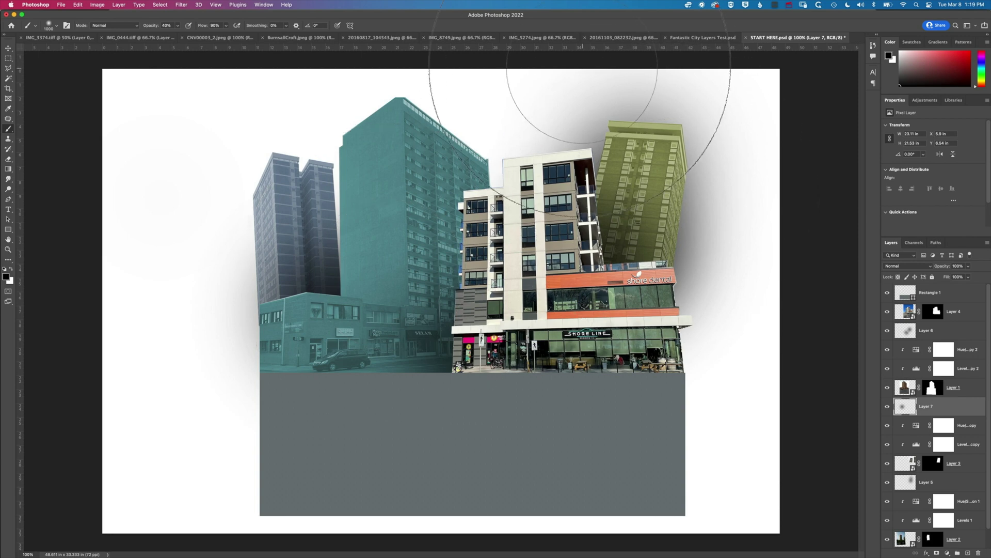
Step: Copy the red rusted-sign photo from IMG_5274.jpeg into START HERE.psd and place it at the top of the layer stack
left_click(534, 38)
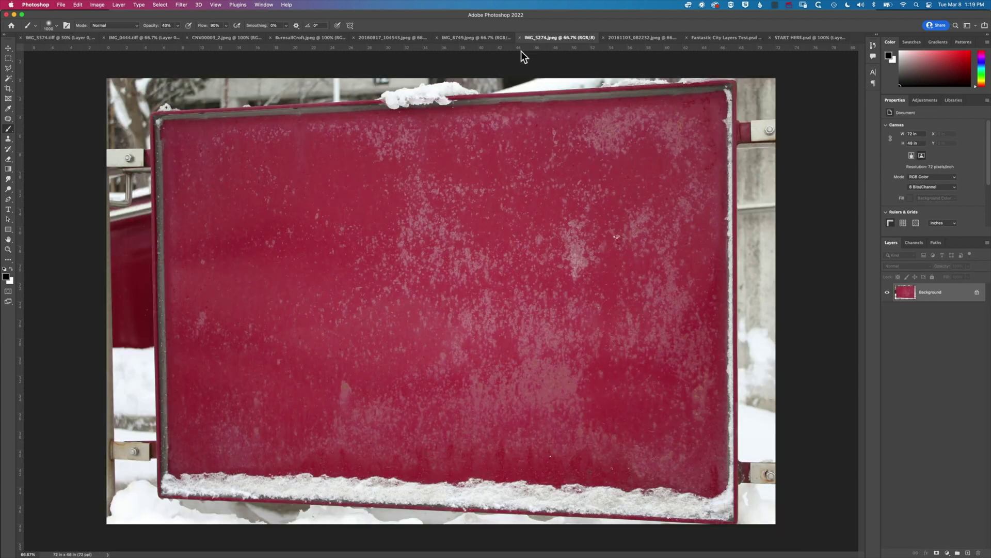
left_click(8, 48)
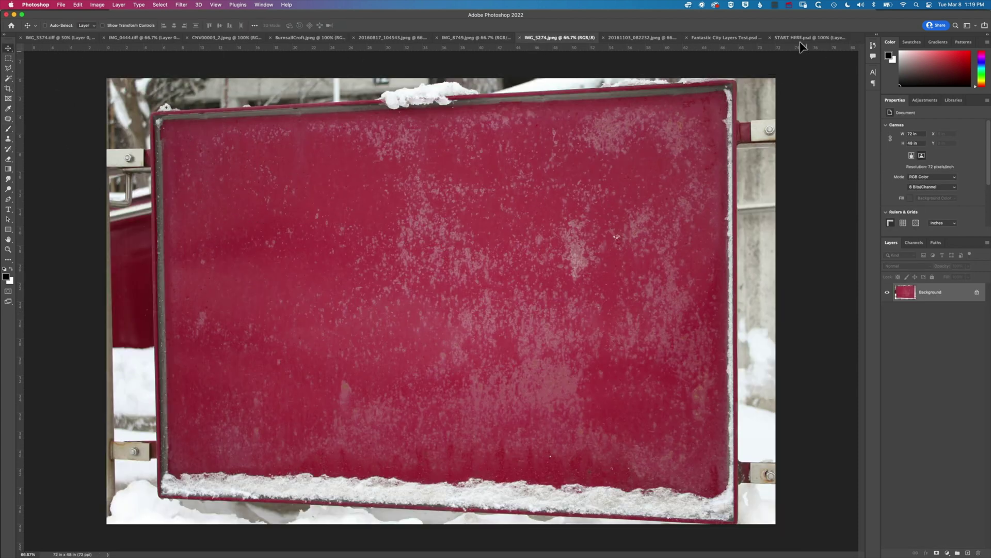
left_click_drag(801, 47, 438, 326)
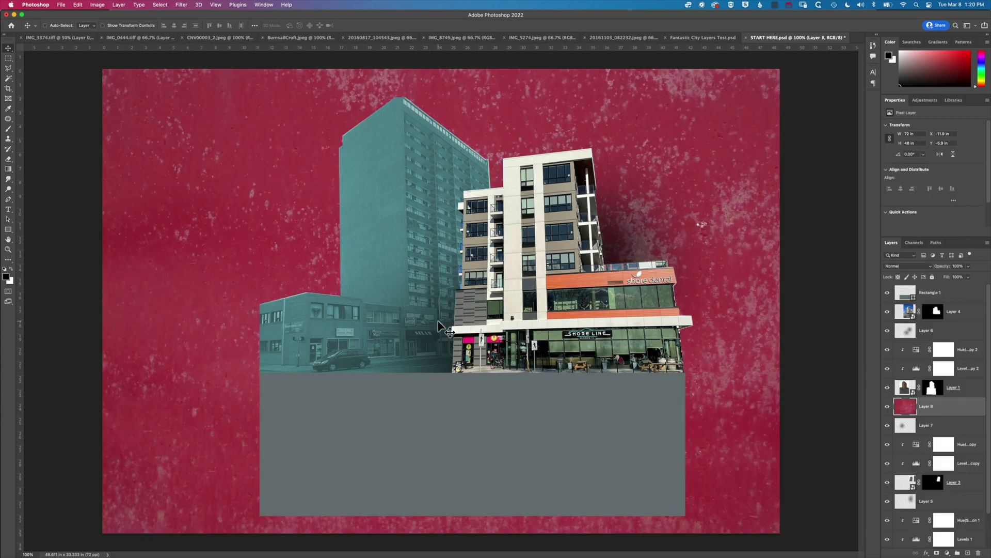
left_click_drag(930, 410, 932, 287)
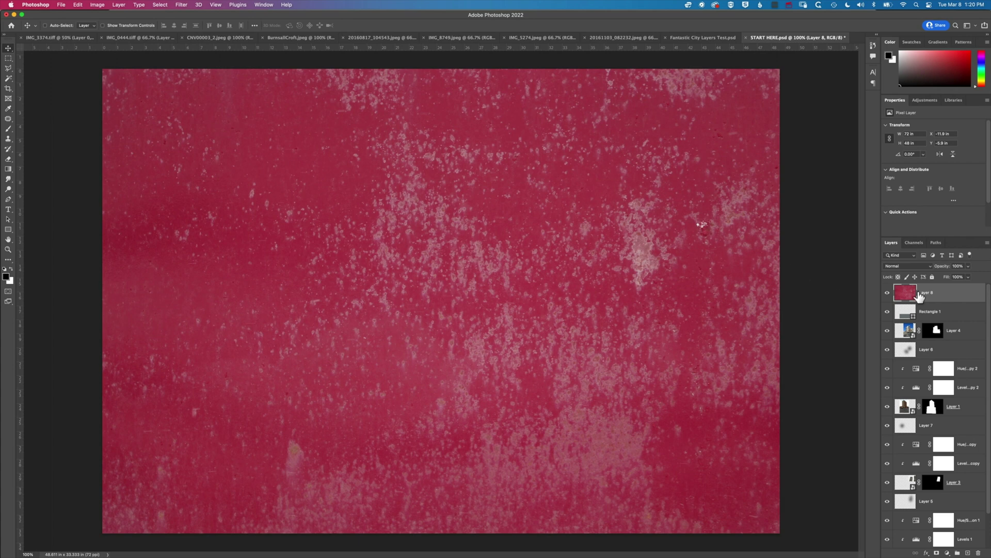
Step: Scale the red texture layer down to about 59.33 × 39.57 in and reposition it over the canvas
key("super+t")
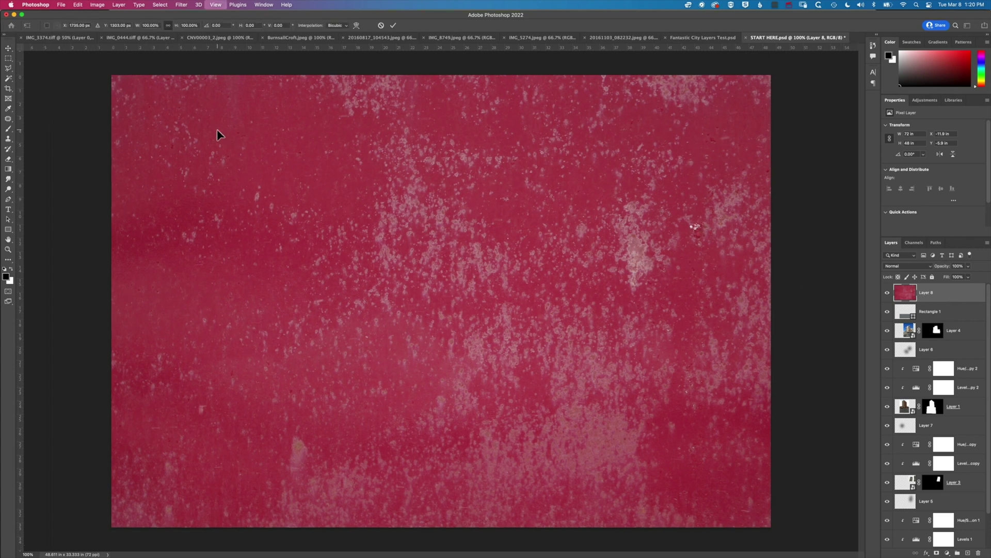
key("super+minus")
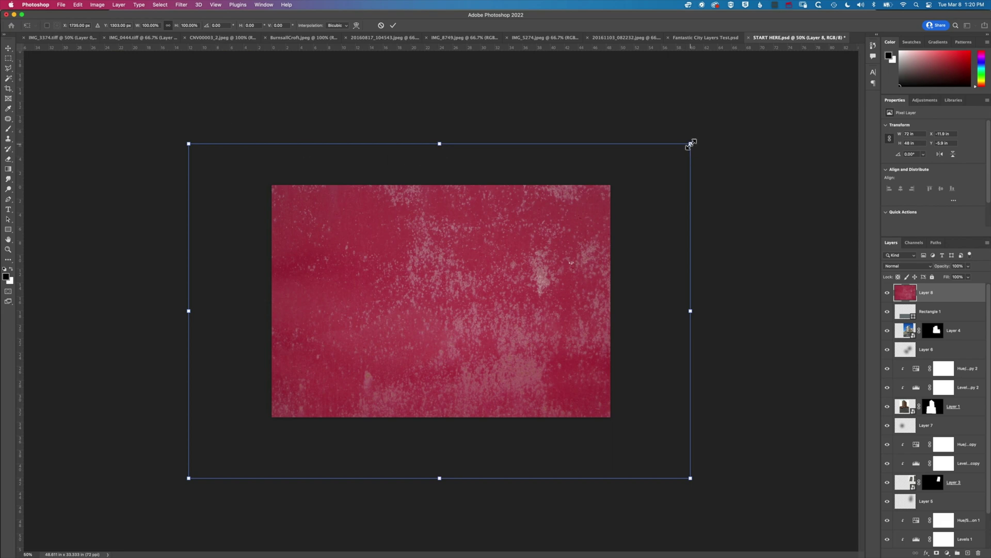
left_click_drag(691, 143, 603, 202)
left_click_drag(443, 288, 479, 269)
mouse_move(432, 342)
left_mouse_down()
mouse_move(445, 316)
mouse_move(440, 327)
mouse_move(427, 324)
left_mouse_up()
key("Return")
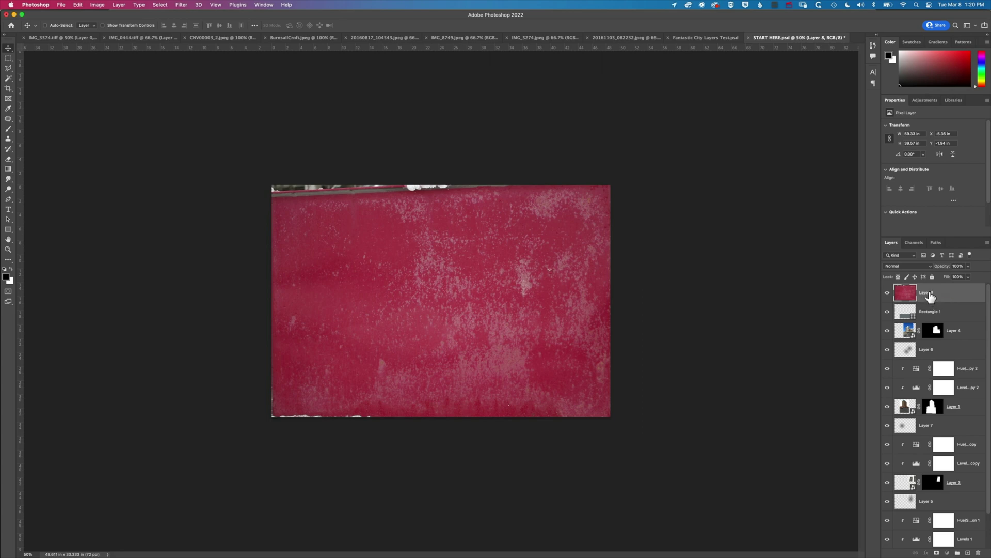
Step: Add a Hue/Saturation adjustment above the red texture and set its saturation to -100
left_click(947, 553)
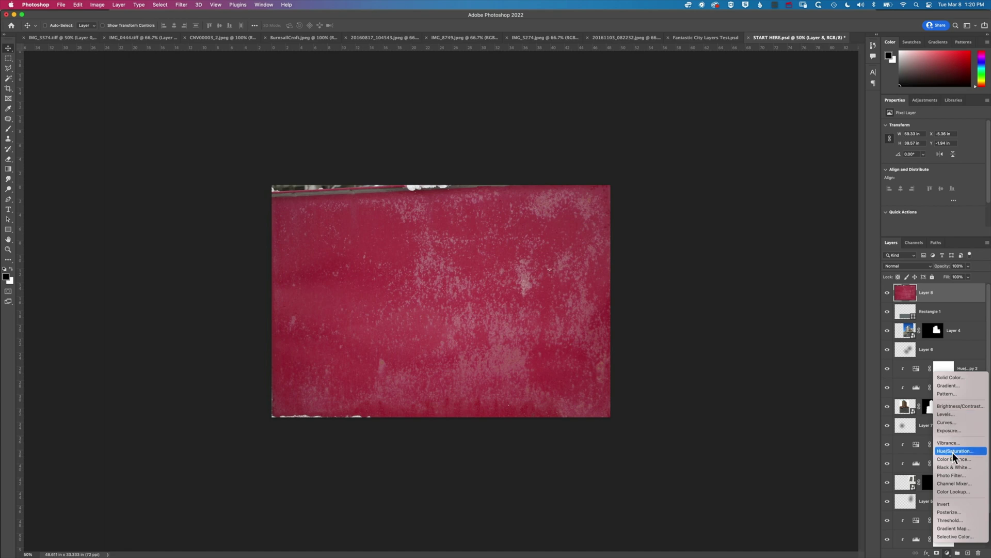
left_click(953, 452)
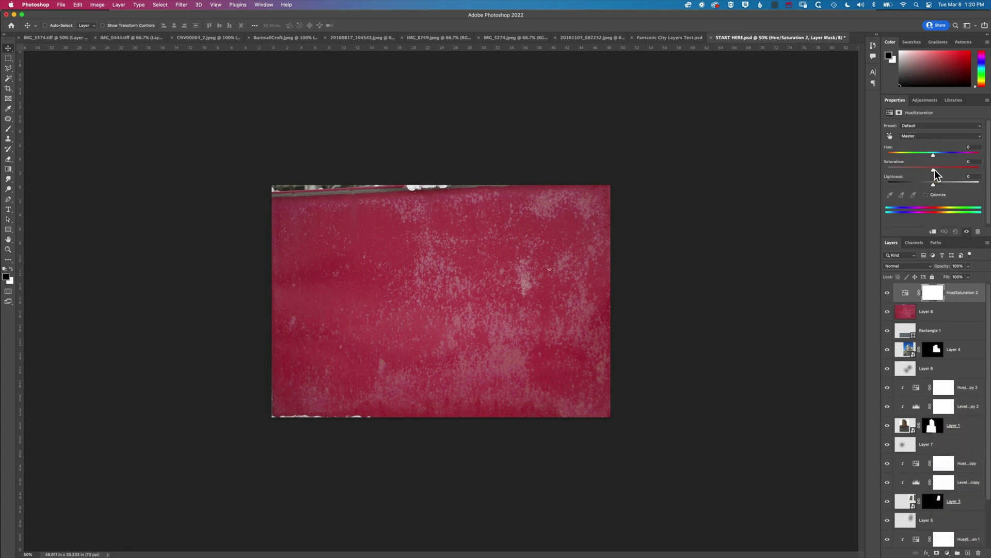
left_click_drag(933, 170, 853, 174)
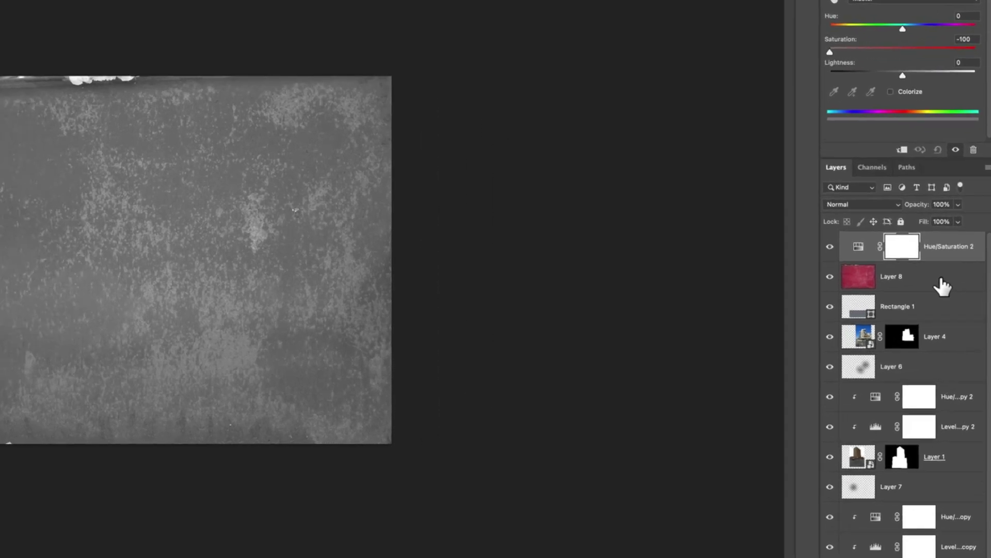
Step: Merge the Hue/Saturation adjustment with the texture in Layer 8, and collapse the Properties and Color panels to reveal more layers
left_click(957, 312)
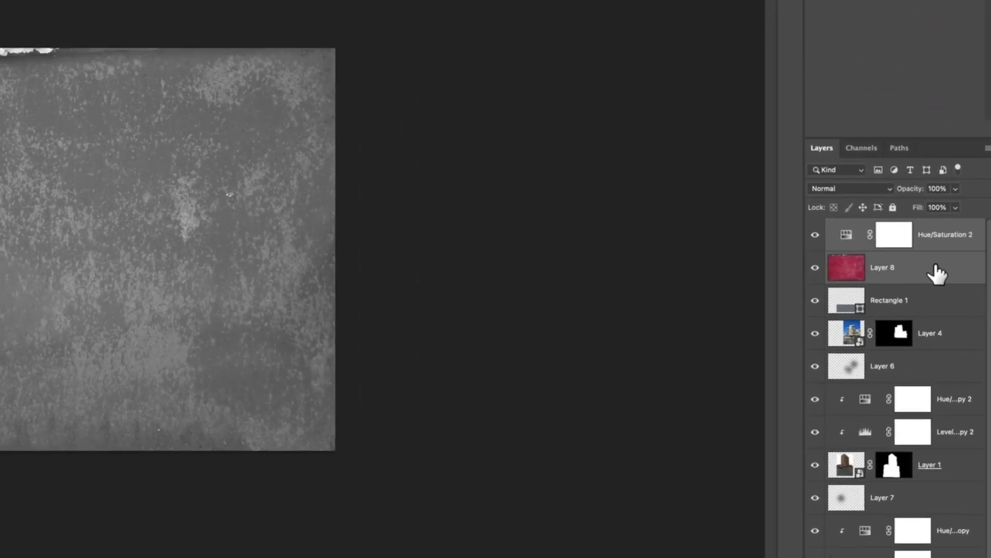
right_click(937, 274)
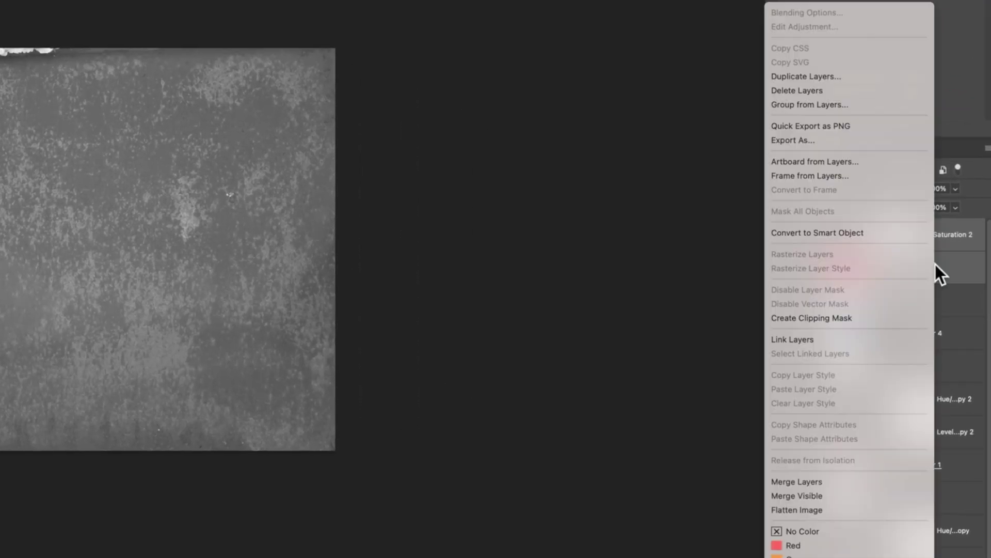
left_click(968, 282)
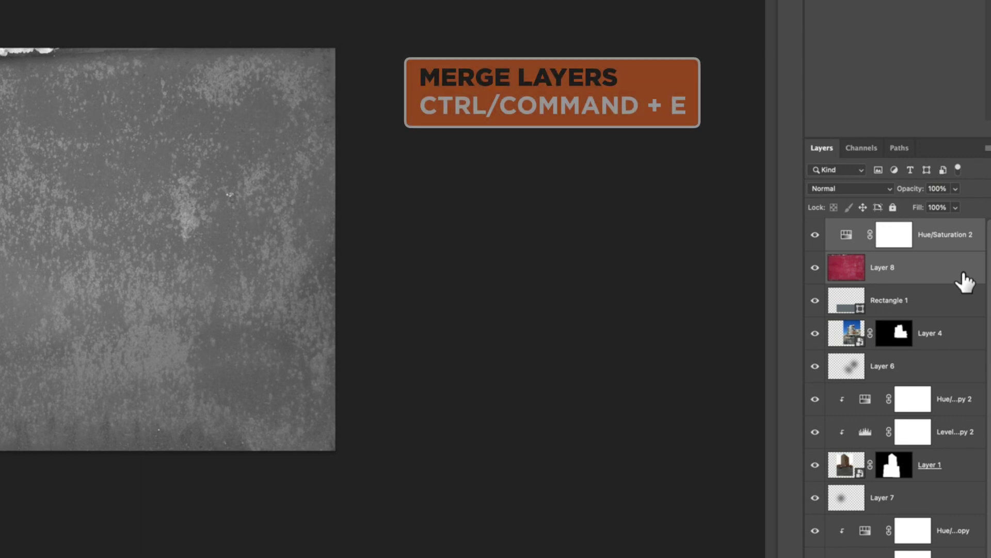
key("ctrl+e")
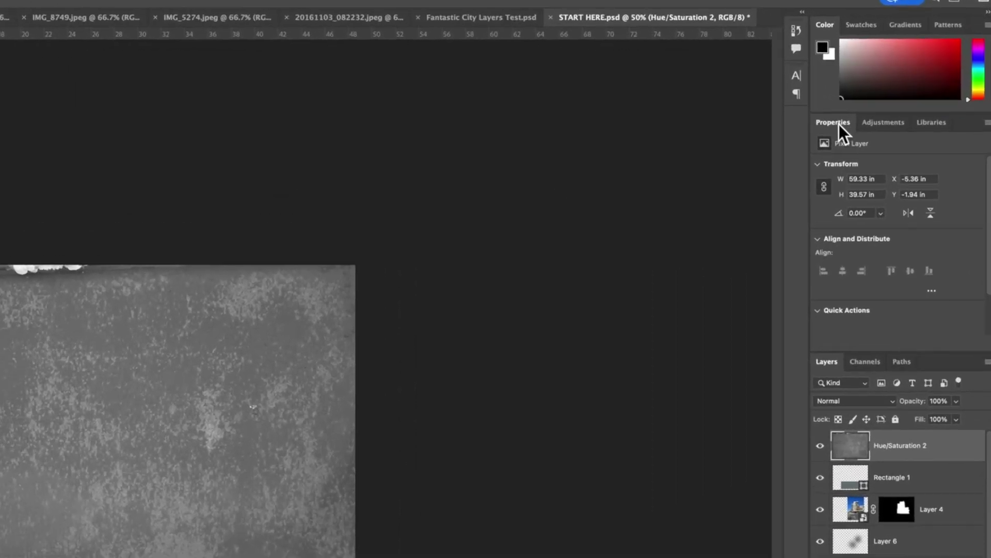
double_click(897, 100)
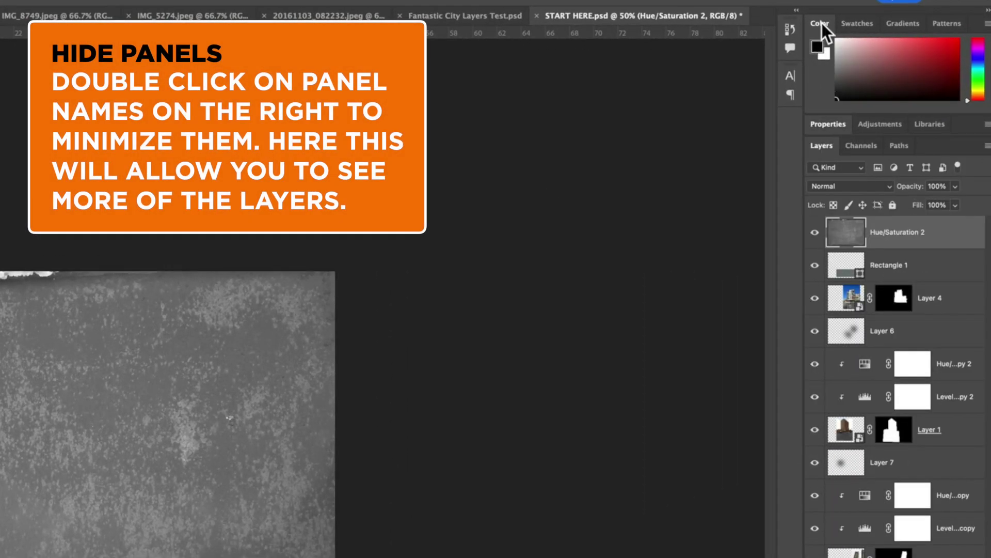
double_click(821, 24)
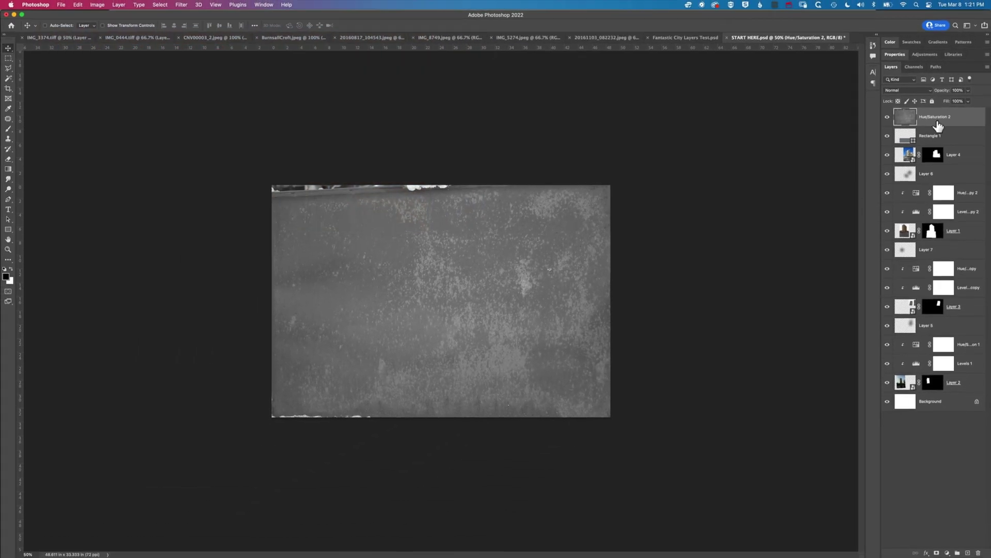
Step: Place the gray texture directly beneath Layer 5, over the twin towers, and clip it to Layer 2
left_click_drag(938, 125, 919, 335)
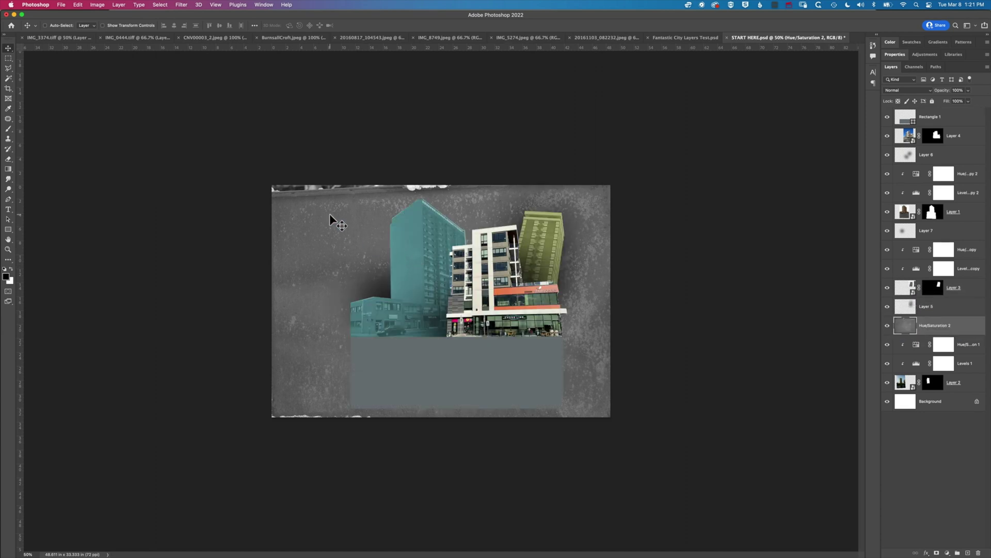
left_click_drag(357, 246, 329, 240)
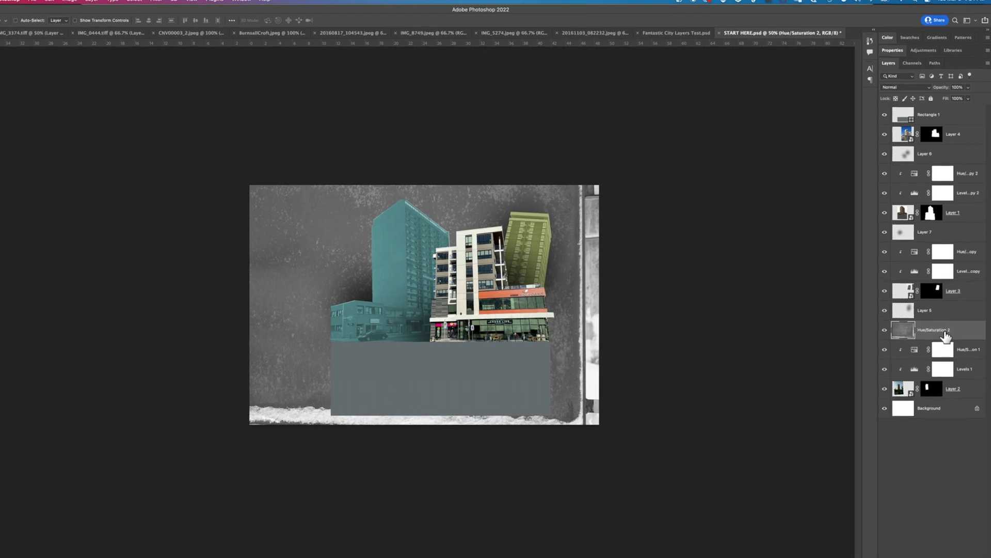
right_click(972, 328)
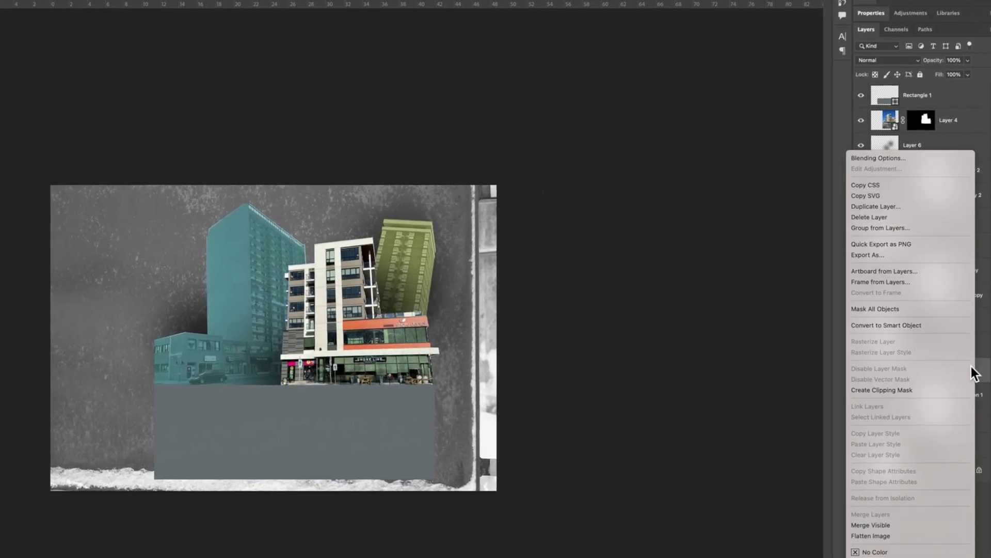
left_click(915, 394)
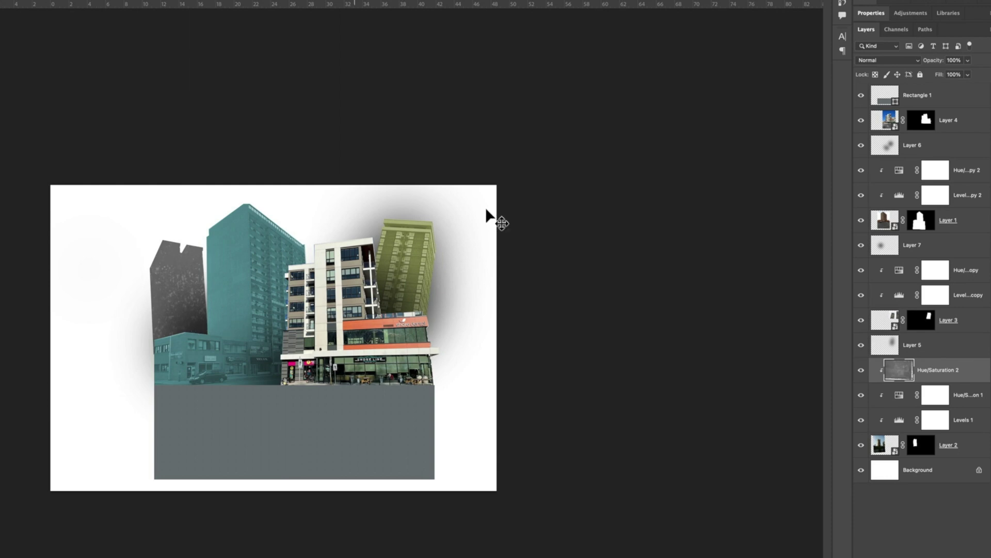
Step: Set the clipped twin-tower texture to Overlay blending at 74% opacity
left_click(907, 61)
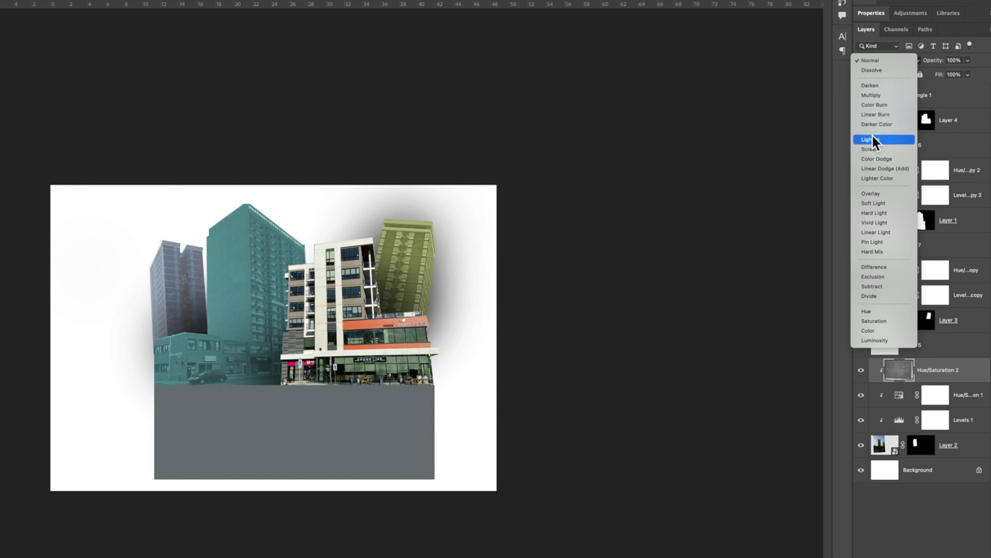
left_click(877, 193)
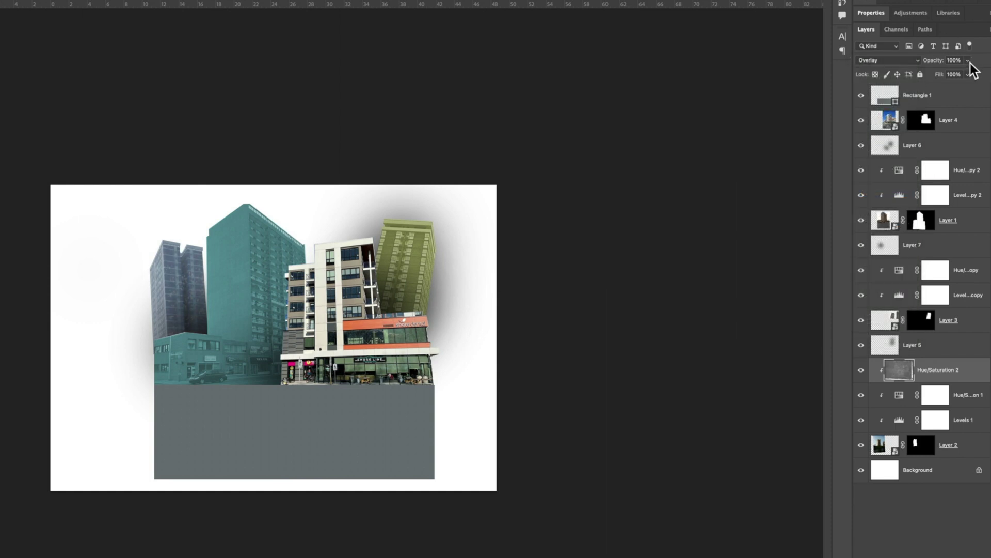
key("ctrl+plus")
key("ctrl+plus")
key("ctrl+plus")
key("ctrl+plus")
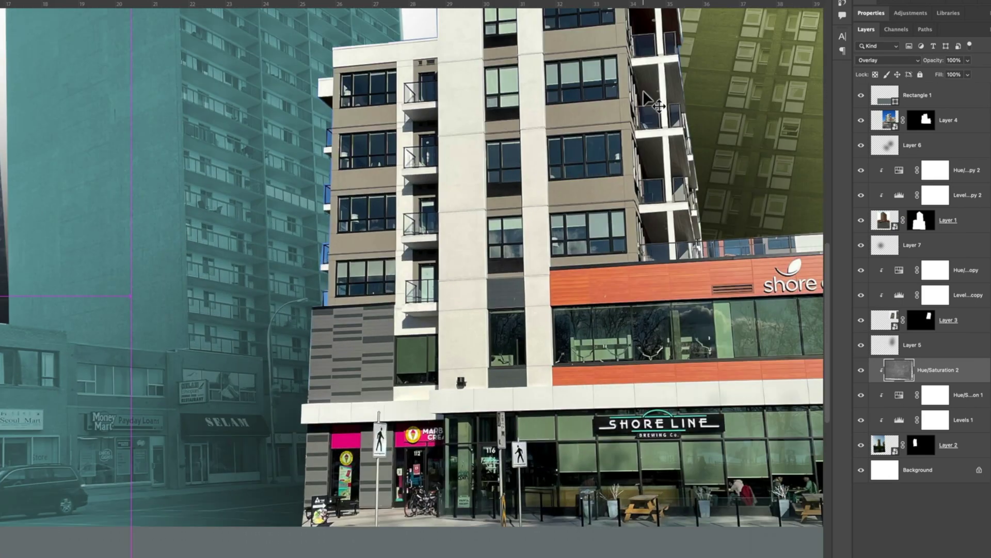
key("ctrl+0")
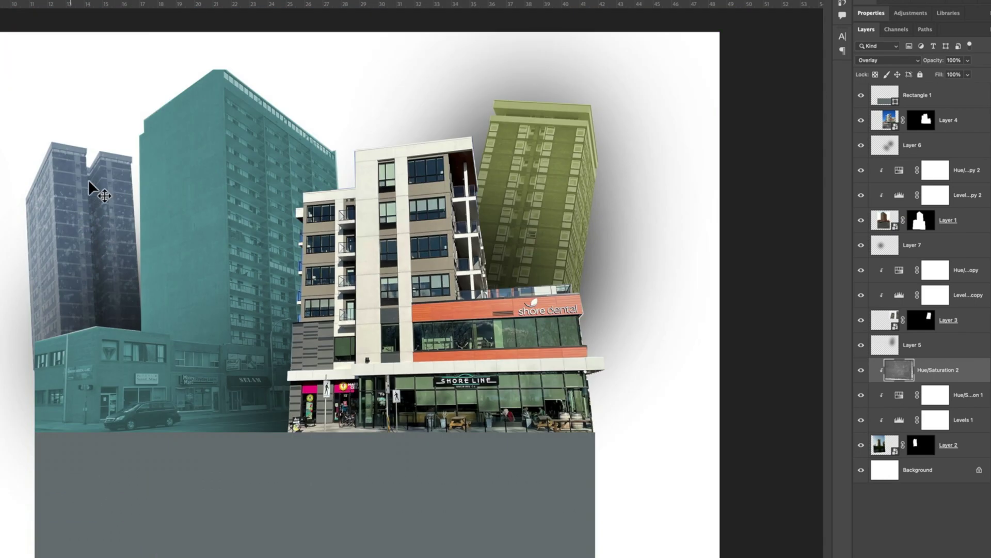
left_click(967, 61)
left_click_drag(969, 74, 965, 73)
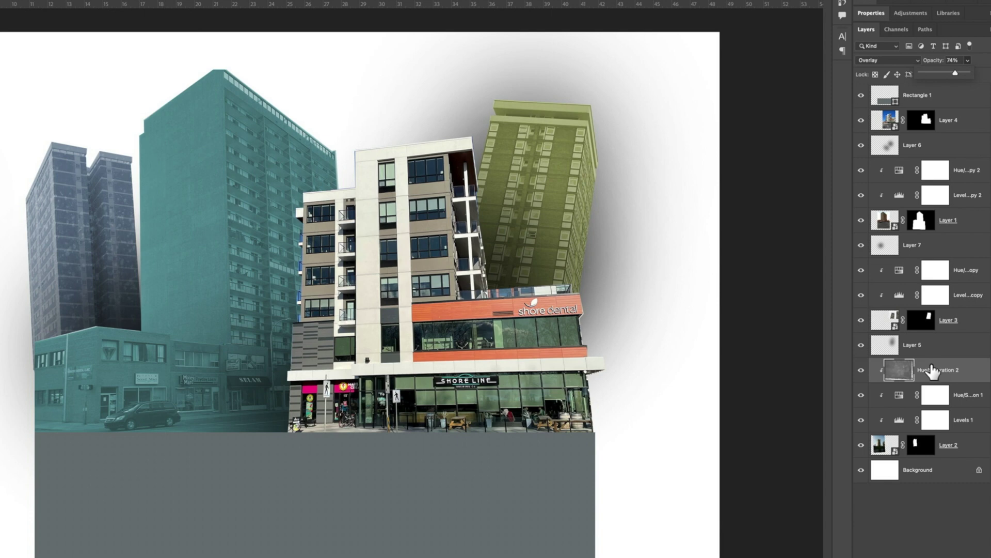
Step: Duplicate the texture layer directly above the green tower's Hue/Saturation adjustment and clip it to Layer 3
left_click_drag(938, 372, 939, 269)
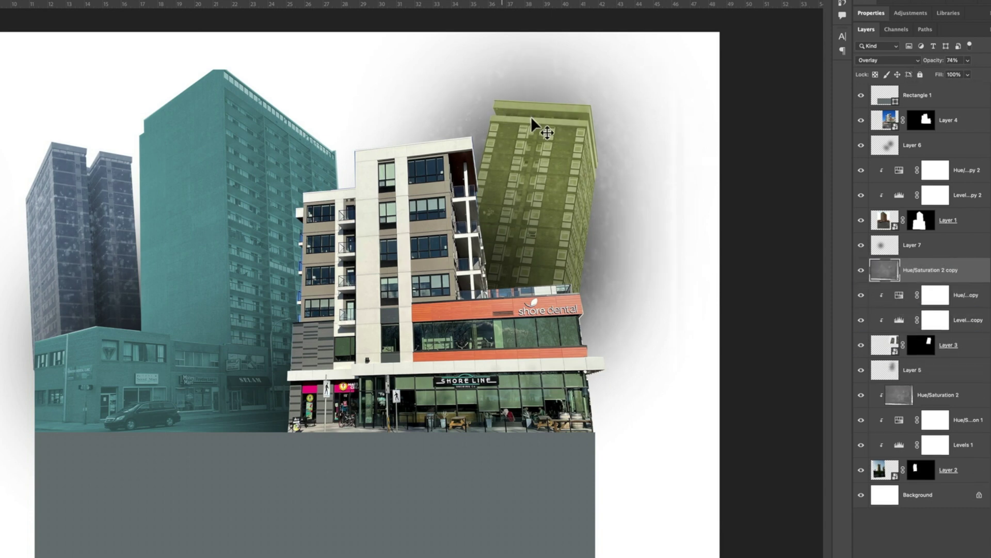
right_click(973, 274)
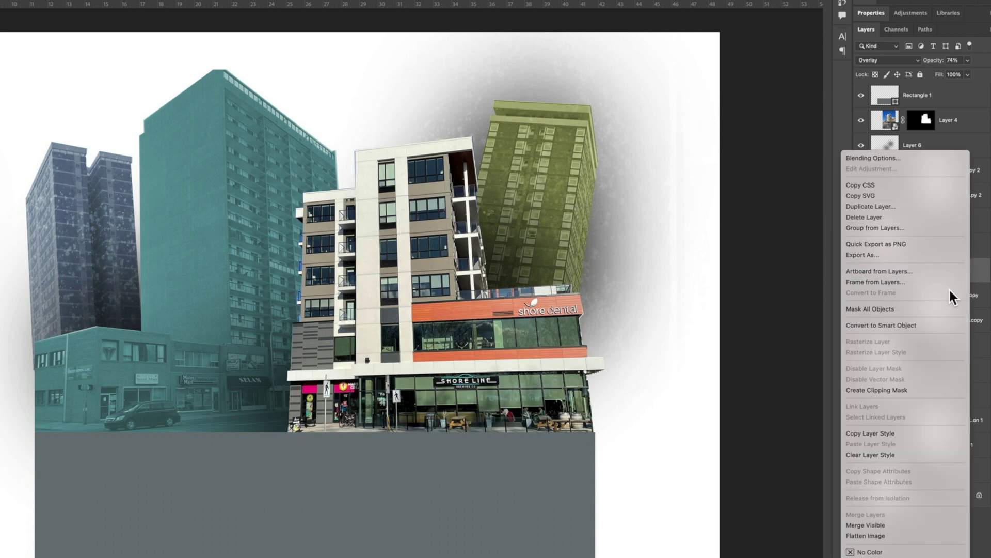
left_click(906, 390)
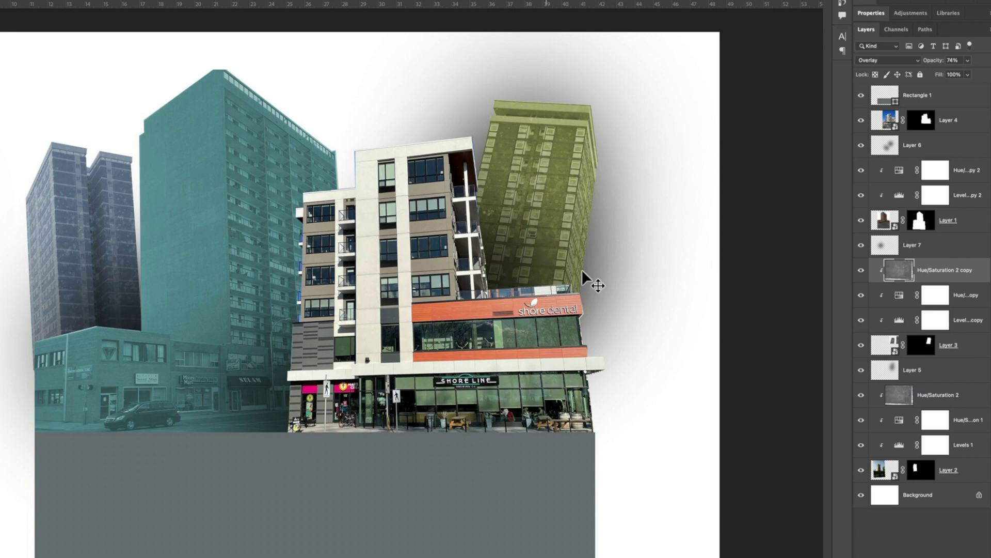
Step: Duplicate the texture layer directly above the teal building's Hue/Saturation adjustment and clip it to Layer 1
left_click_drag(937, 271, 937, 161)
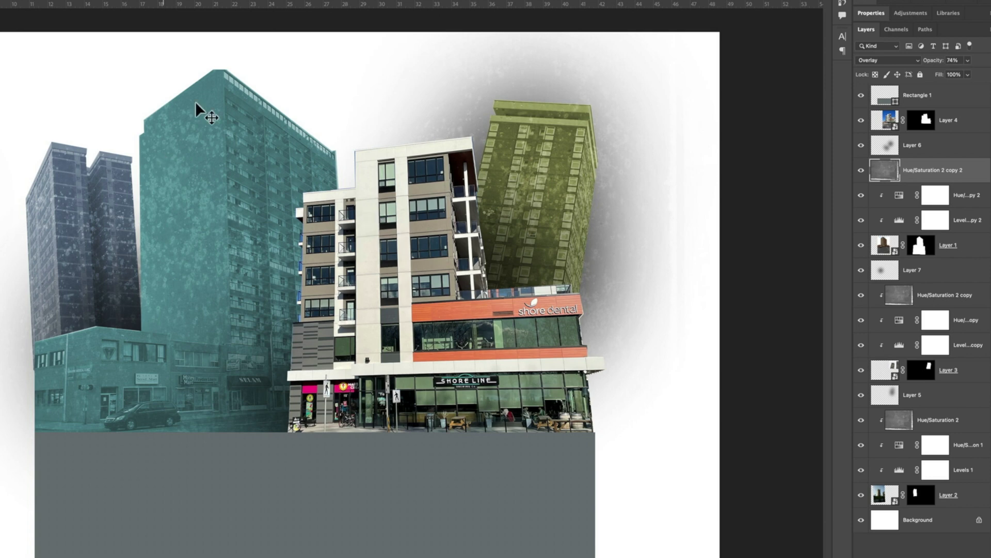
right_click(986, 171)
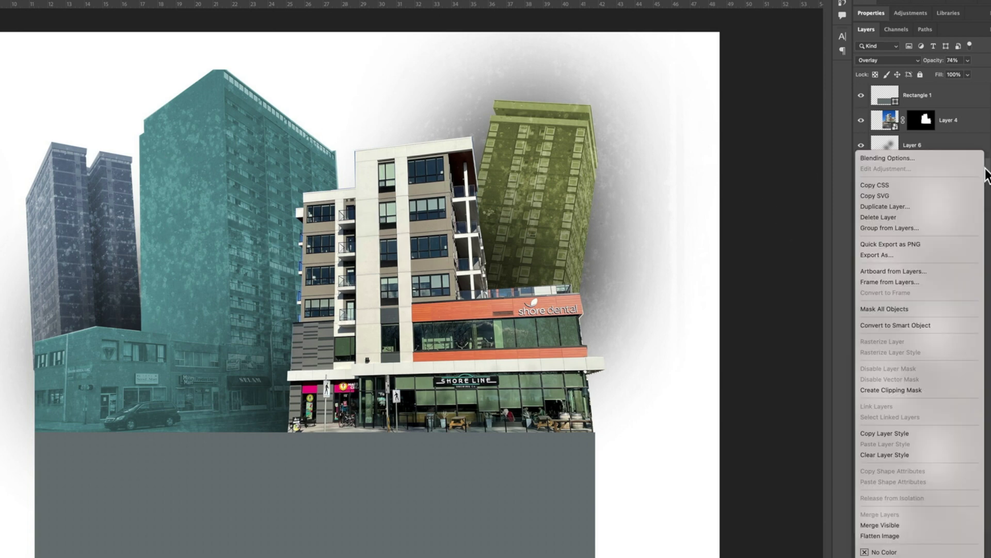
left_click(899, 390)
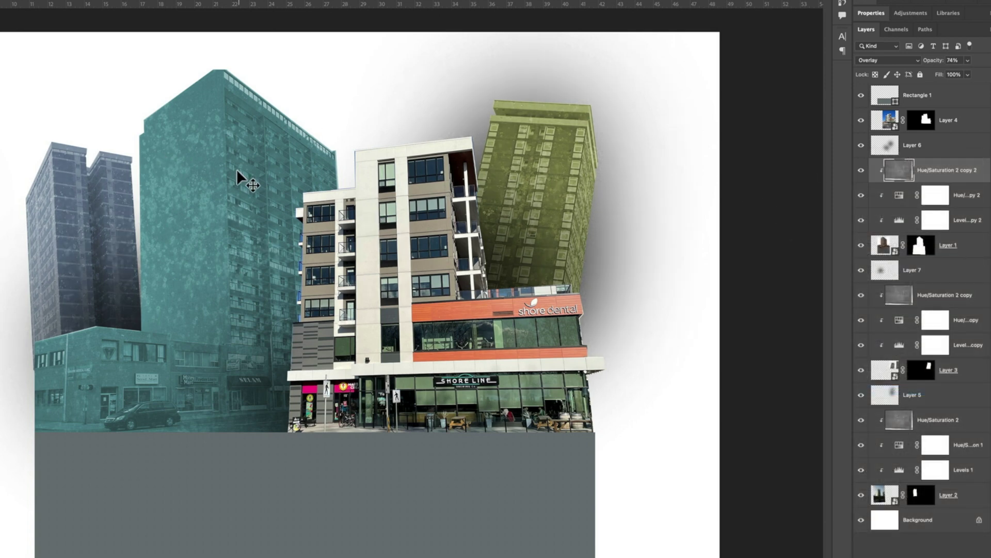
Step: Reposition the clipped textures on the teal building, the green tower and the twin towers so each shows a different part
left_click_drag(227, 213, 182, 173)
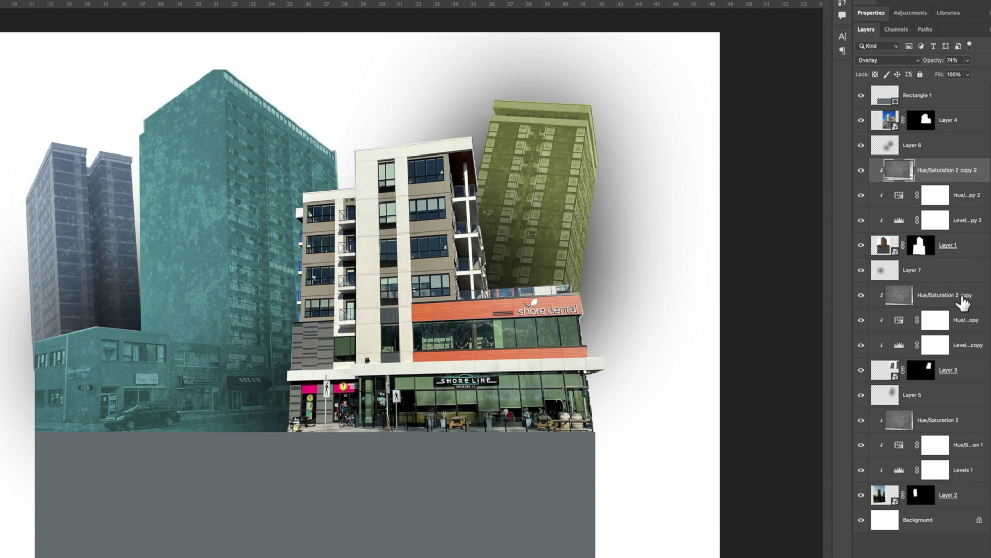
left_click(910, 298)
left_click_drag(614, 184, 577, 157)
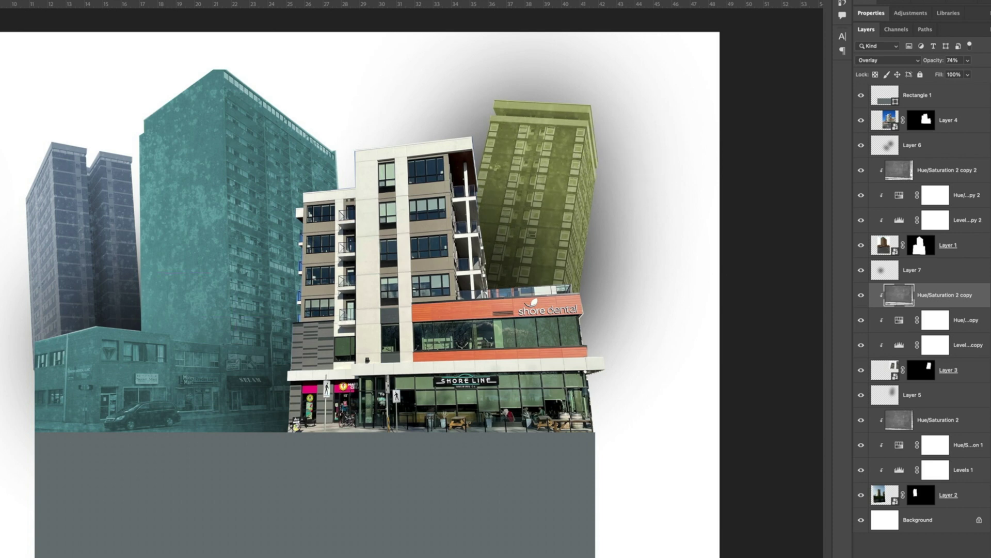
left_click(960, 419)
left_click_drag(64, 239, 96, 228)
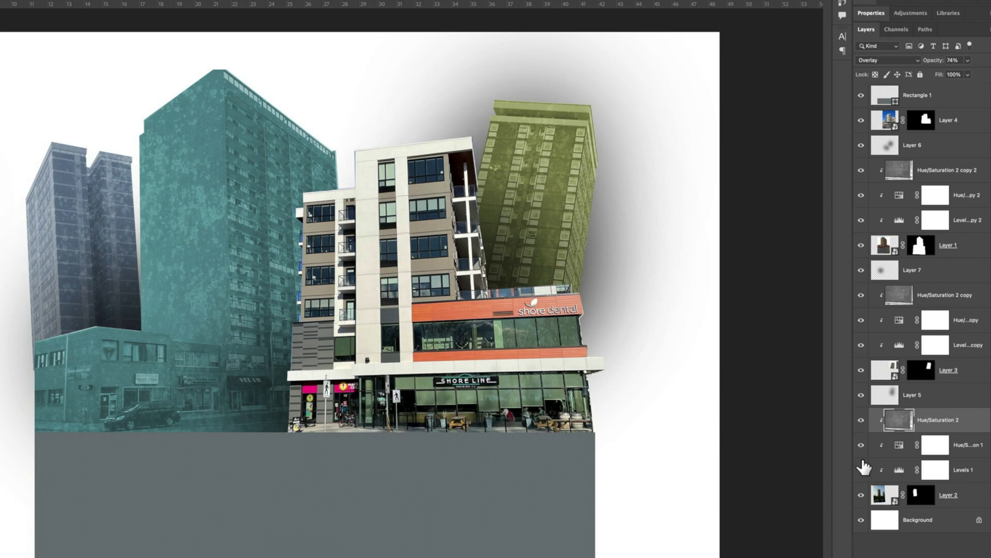
Step: Isolate Layer 2 with only its clipped Levels, Hue/Saturation and texture layers showing
left_click(862, 495, "alt")
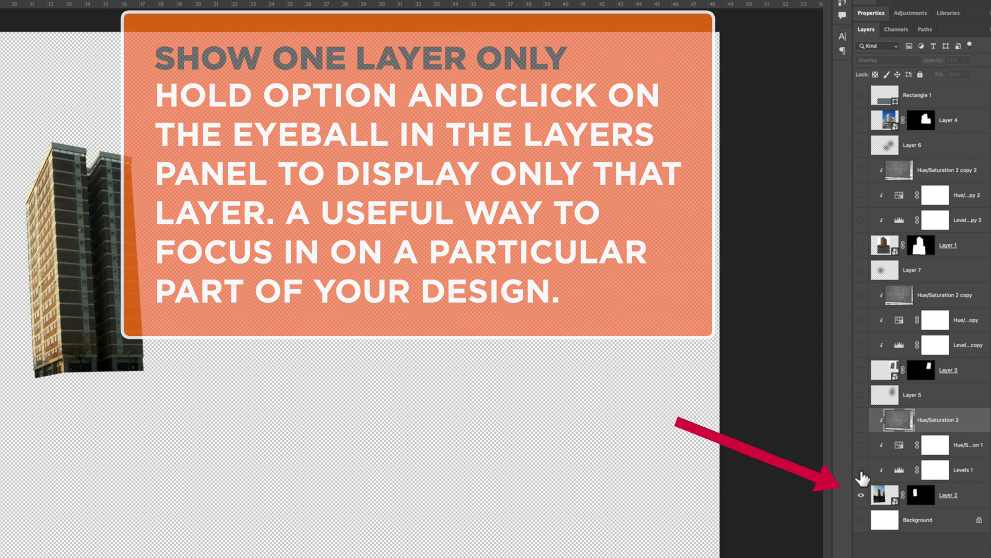
left_click(862, 470)
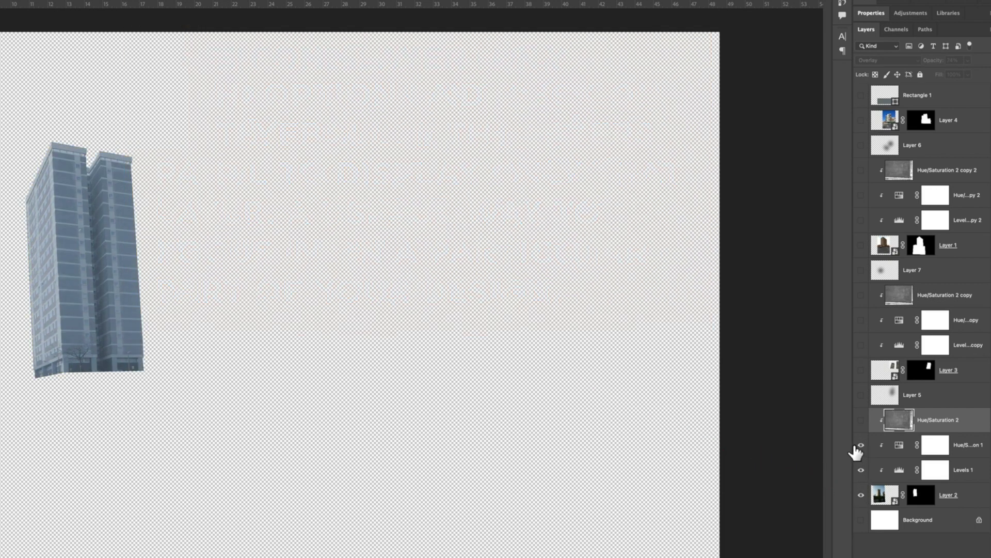
left_click(861, 420)
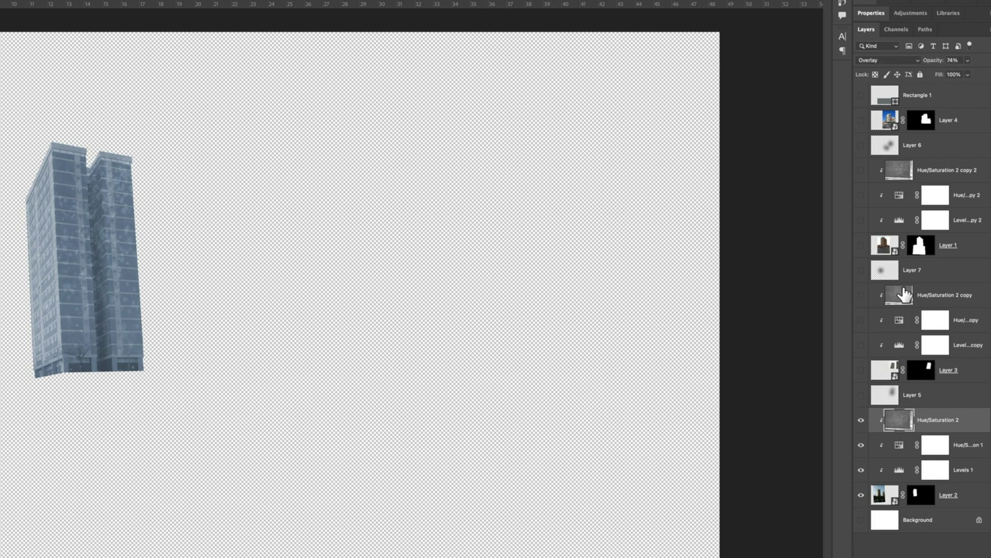
Step: Move the Layer 7 shadow directly above the twin towers' clipped texture and make it visible
left_click_drag(913, 275, 914, 408)
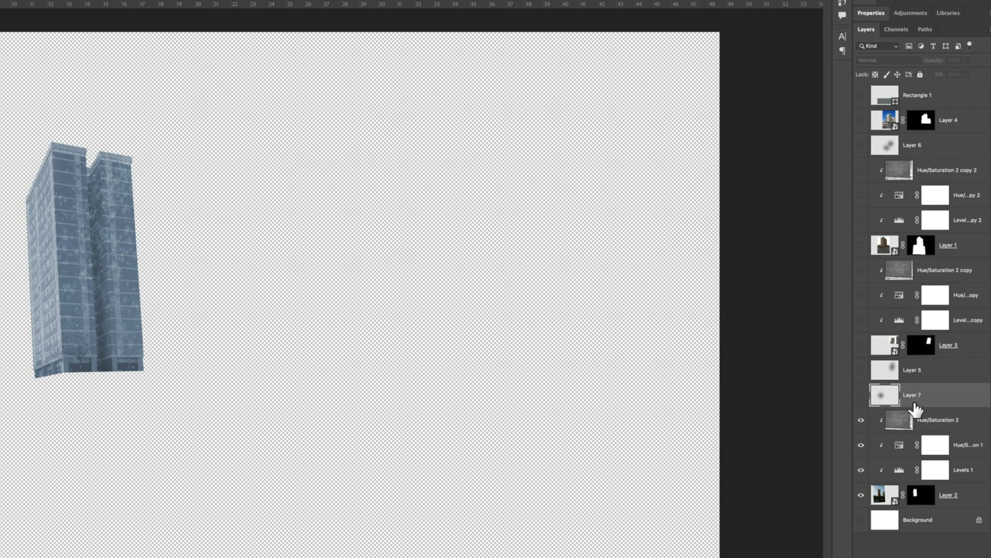
left_click(861, 395)
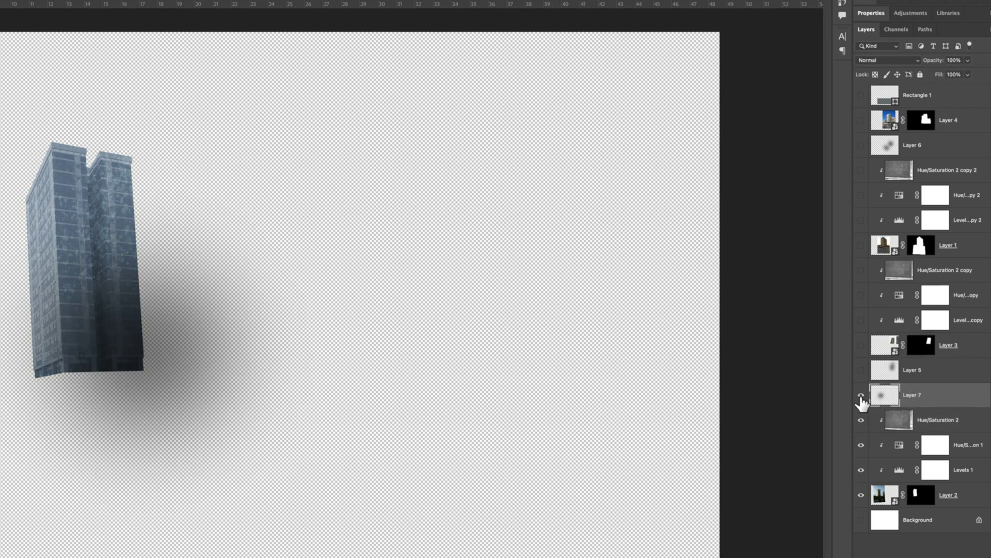
Step: Show Layer 3, the green tower, together with its clipped Levels, Hue/Saturation and texture layers
left_click(861, 346)
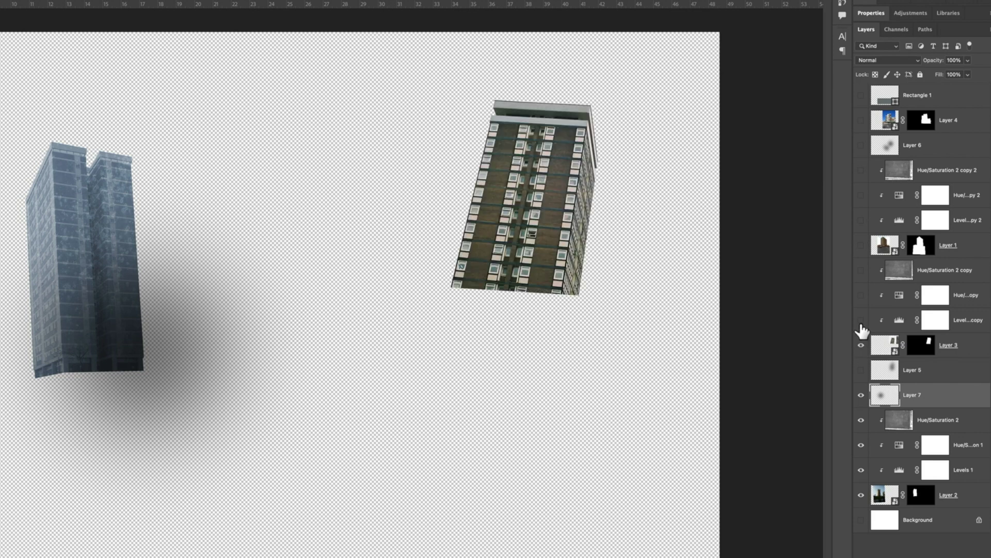
left_click(862, 320)
left_click(861, 296)
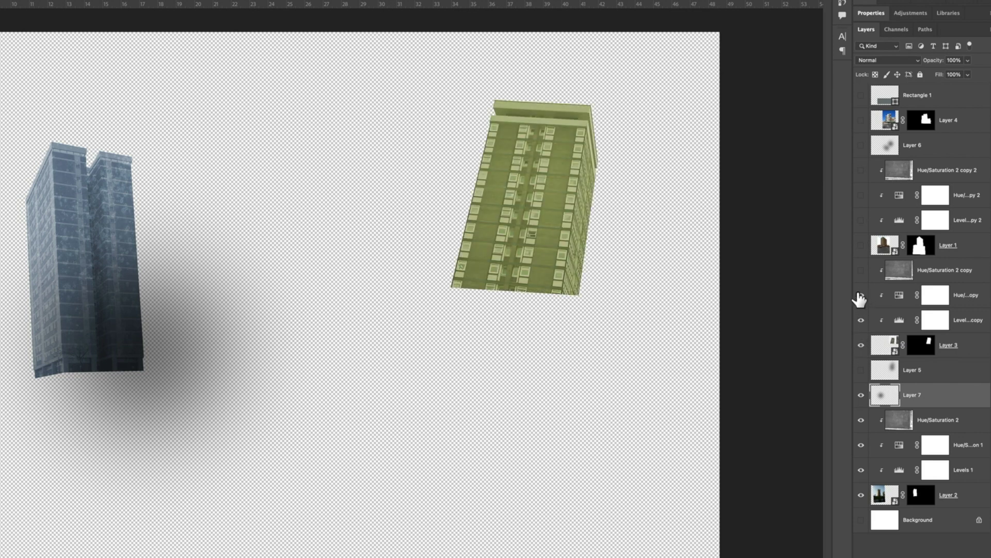
left_click(861, 270)
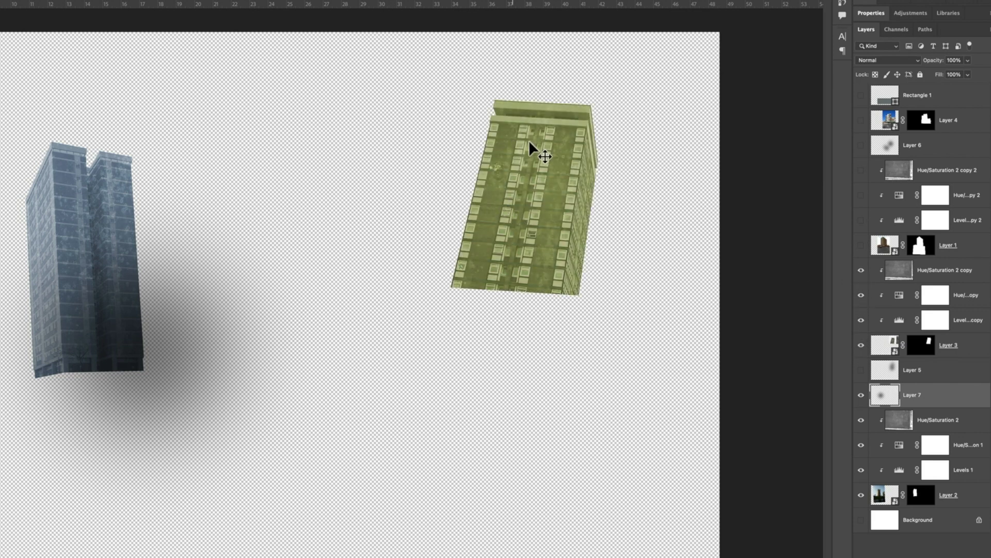
Step: Show Layer 1 with its clipped Levels, Hue/Saturation and texture, along with the Layer 5 shadow behind the green tower
left_click(862, 245)
left_click(862, 220)
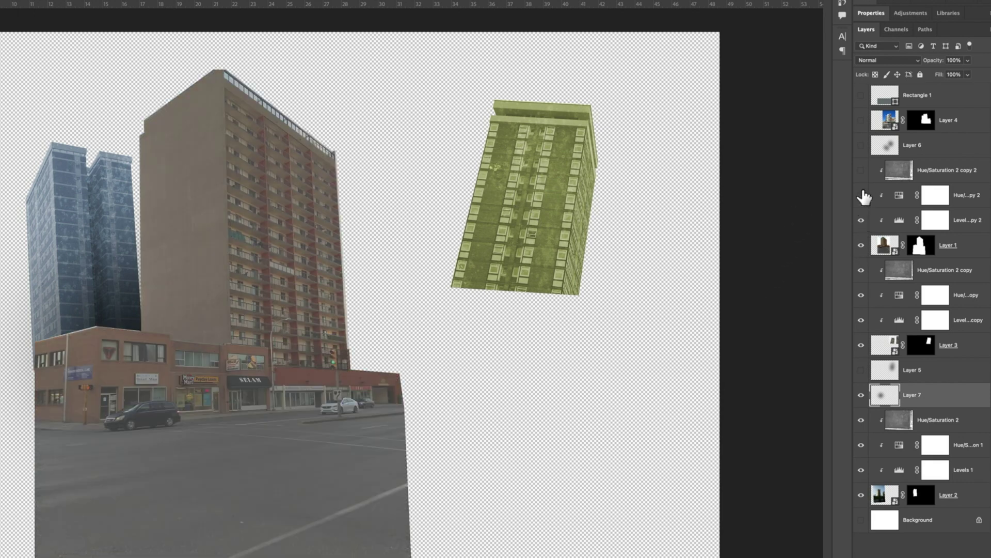
left_click(861, 195)
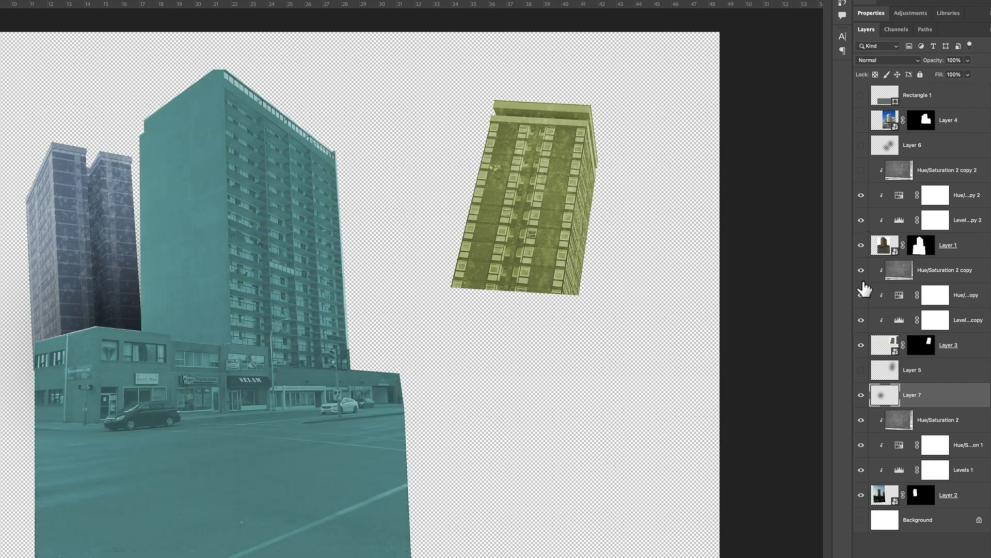
left_click(861, 370)
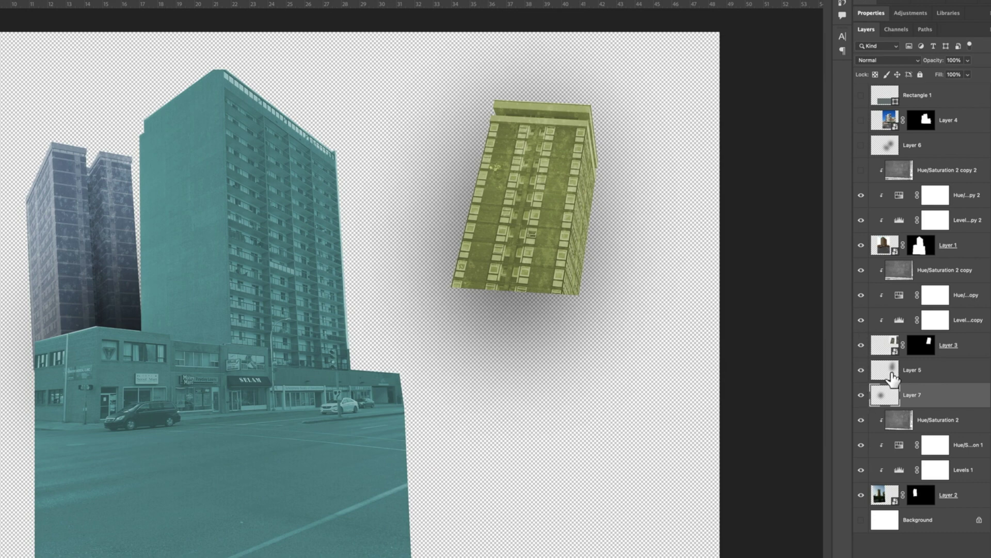
left_click(862, 171)
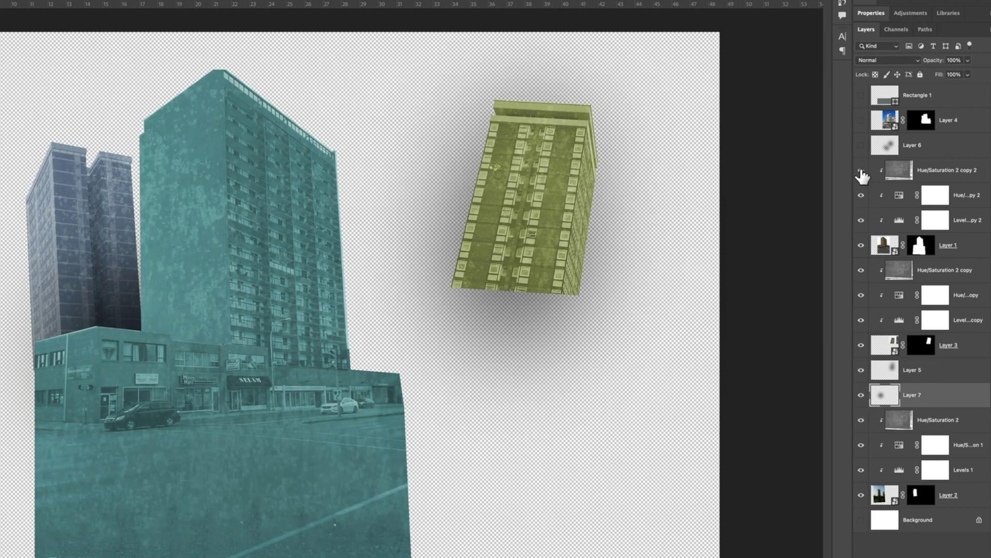
Step: Show the Layer 6 shadow, the front building on Layer 4 and the Rectangle 1 shape
left_click(861, 146)
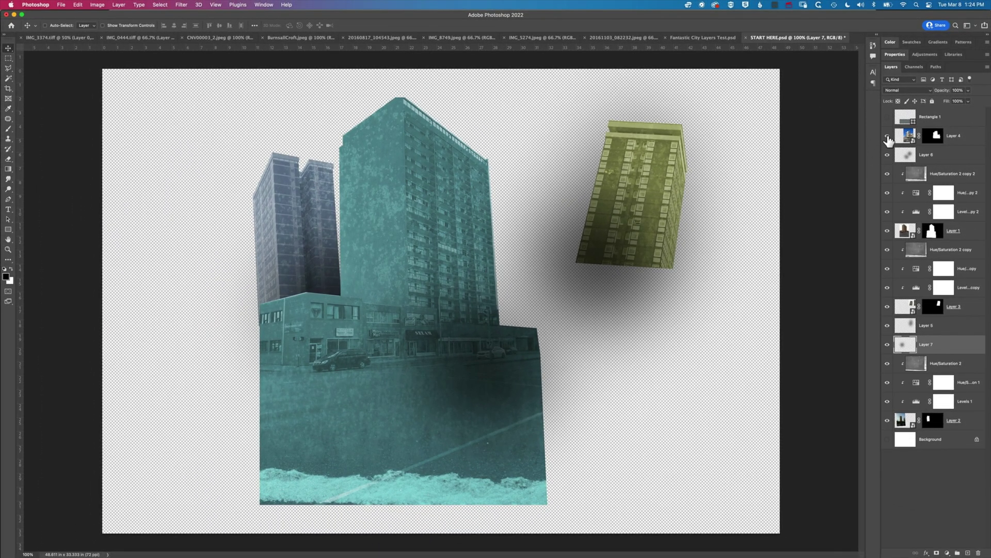
left_click(888, 136)
left_click(887, 118)
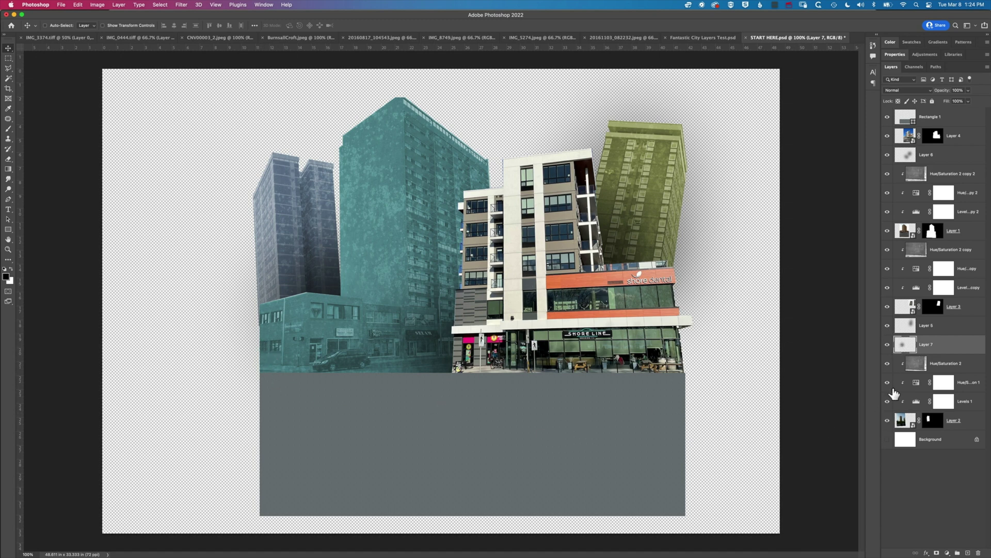
Step: Hide the Rectangle 1 shape and make Layer 4 the active layer
left_click(887, 118)
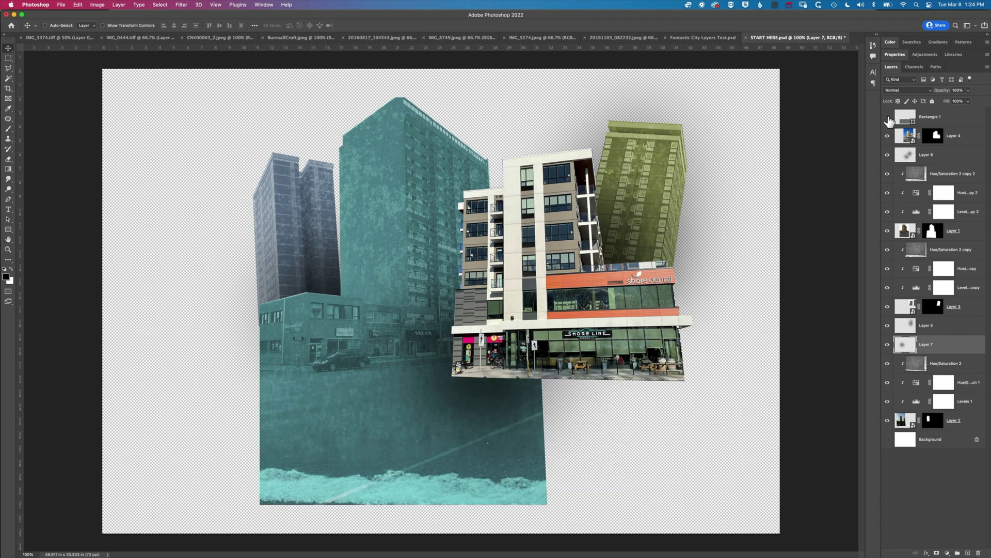
left_click(888, 118)
left_click(963, 137)
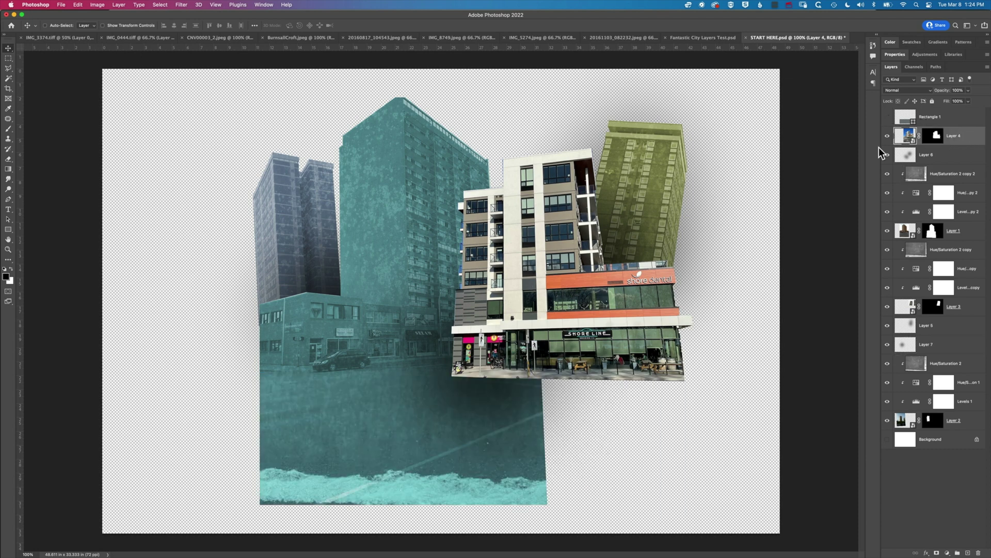
Step: Draw a circle shape about 29.9 in wide above Layer 4, filled with the recently used slate grey
left_click(7, 234)
left_click(39, 238)
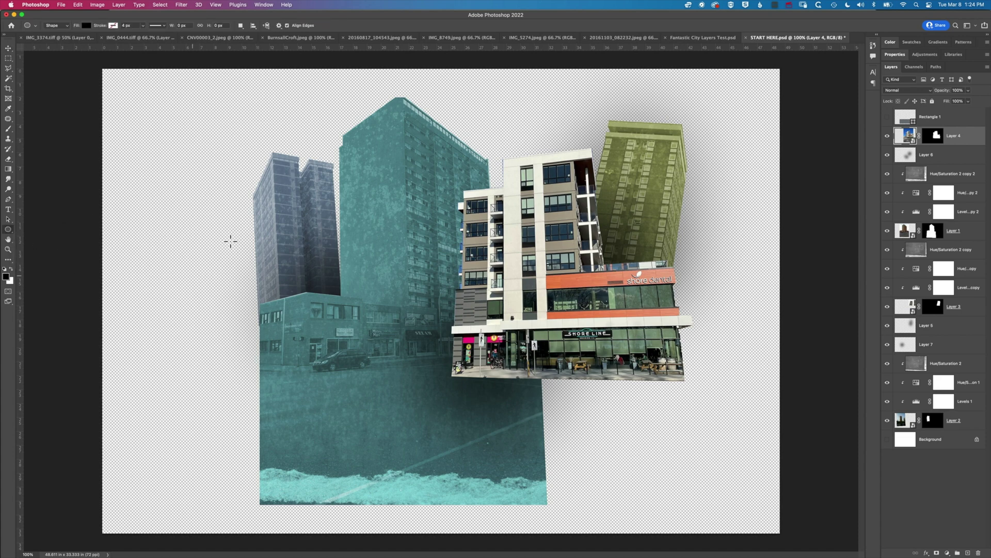
left_click(83, 26)
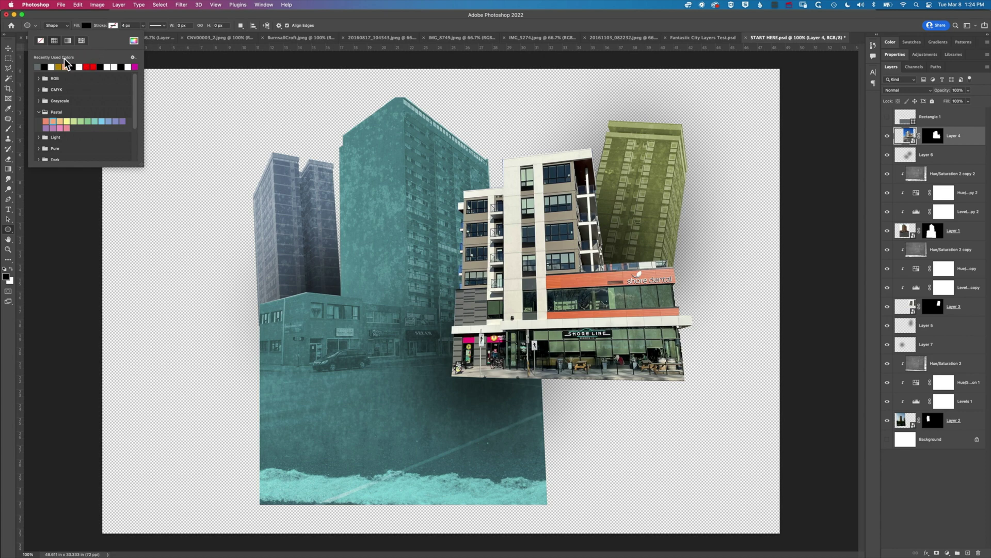
left_click(37, 66)
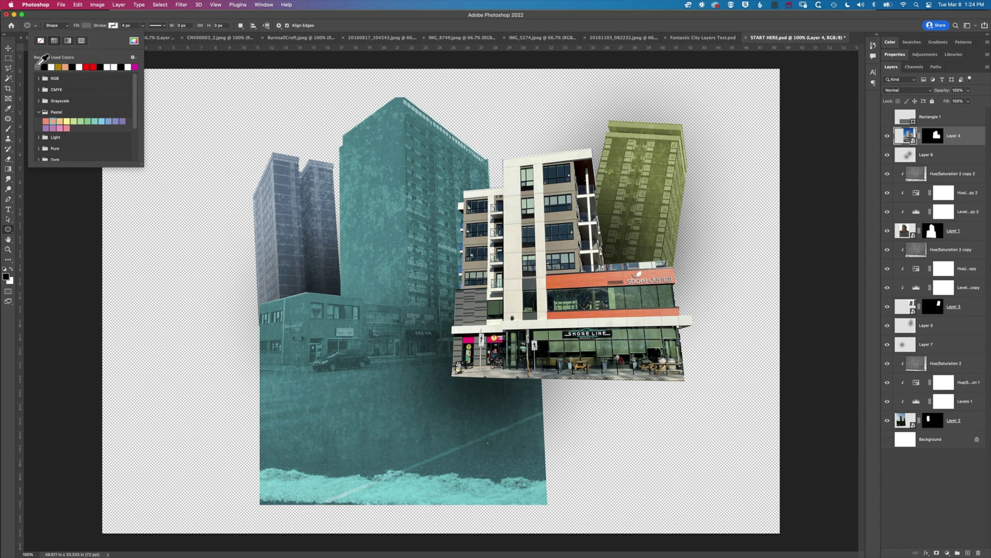
left_click(217, 25)
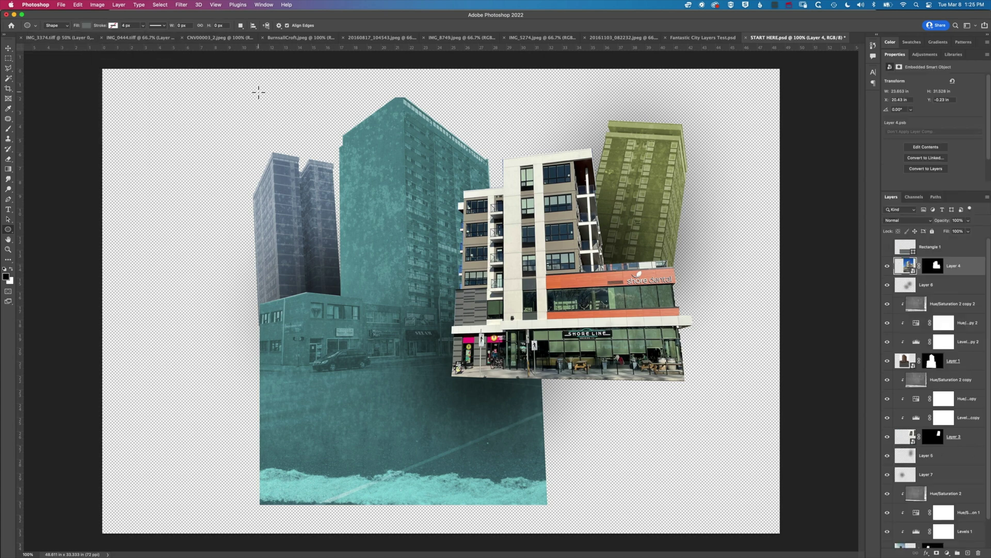
left_click_drag(258, 91, 676, 535)
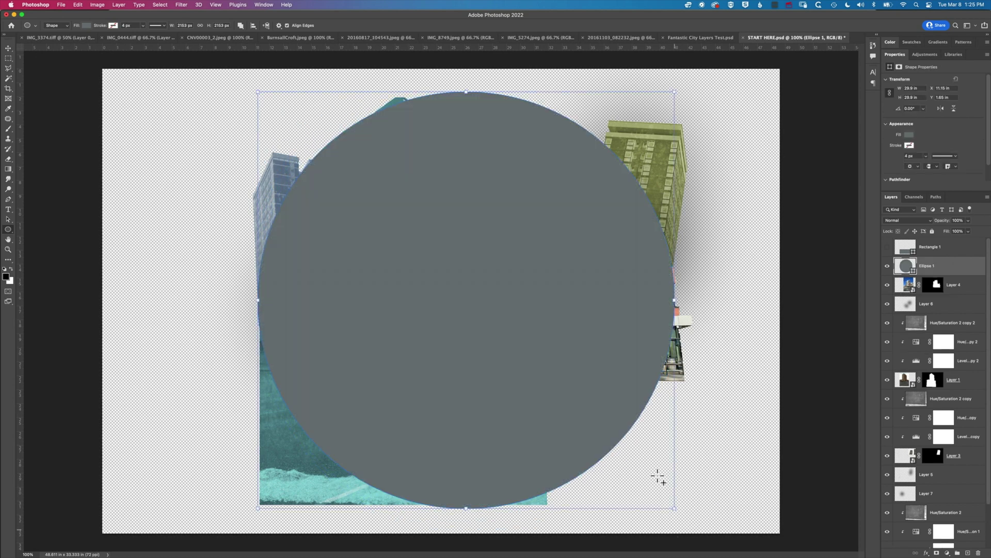
Step: Move the grey circle down over the building bases and scale it to about 30.5 in wide, reaching the front building's edge
key("v")
left_click_drag(511, 228, 526, 304)
key("super+t")
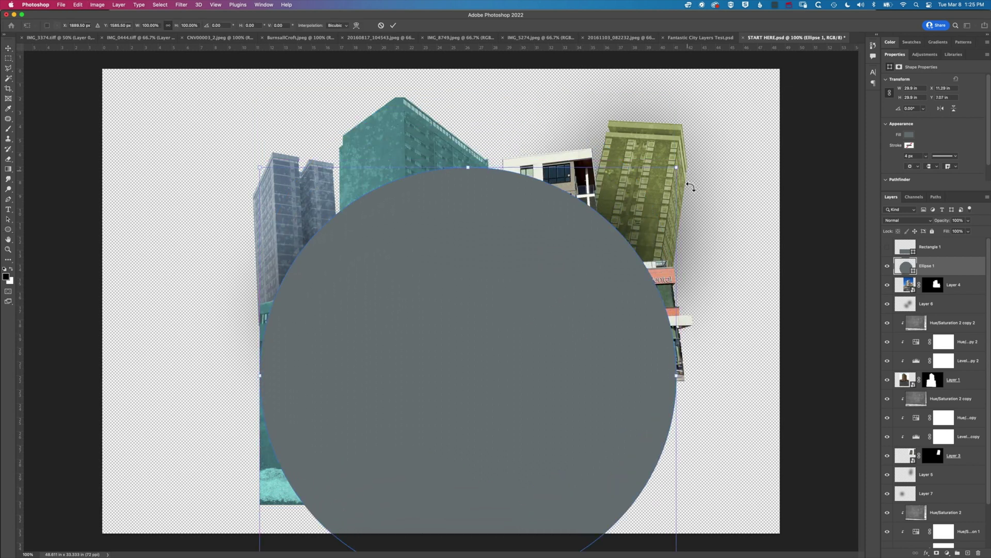
left_click_drag(676, 379, 683, 379)
key("Return")
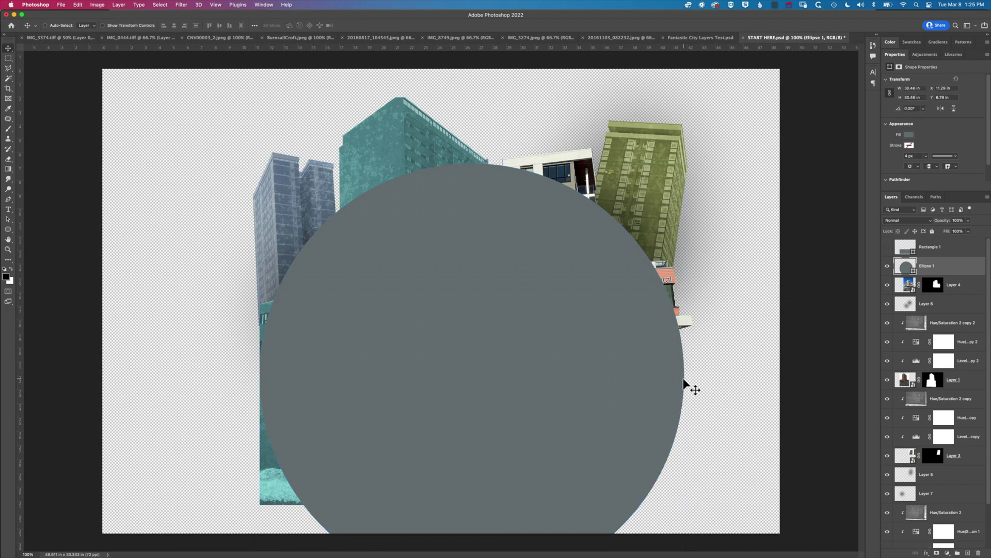
Step: Extend the canvas downward to a height of 50 inches, anchored at the top centre
left_click(96, 4)
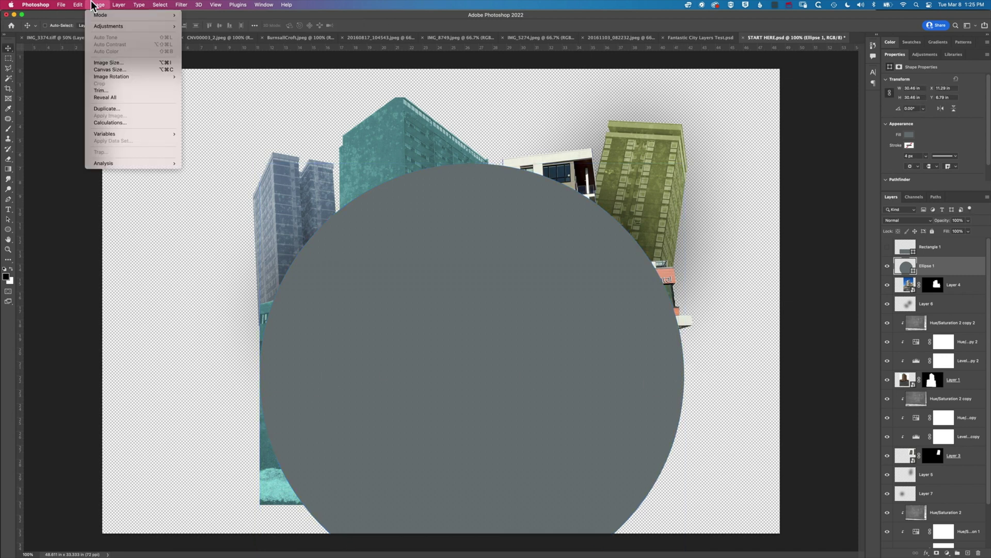
left_click(110, 69)
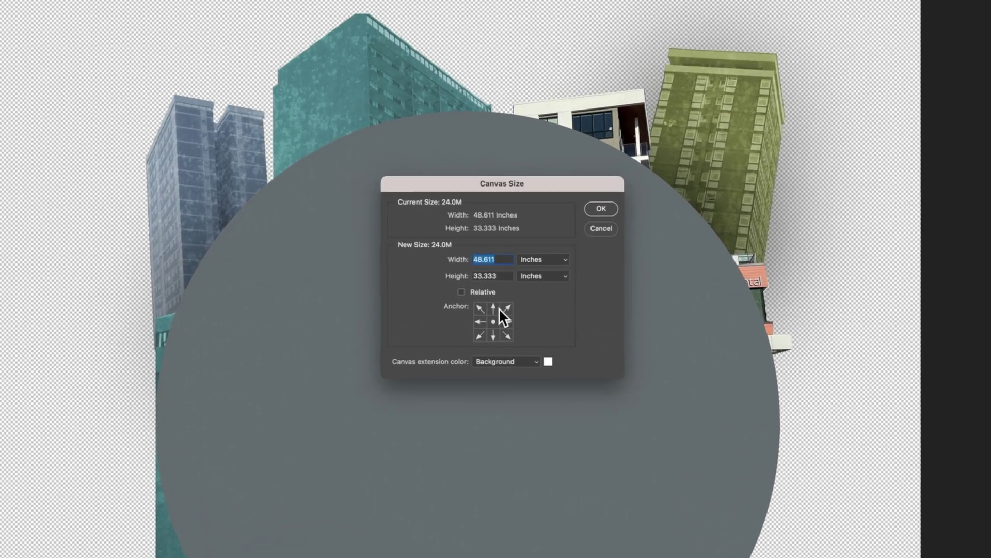
left_click(490, 298)
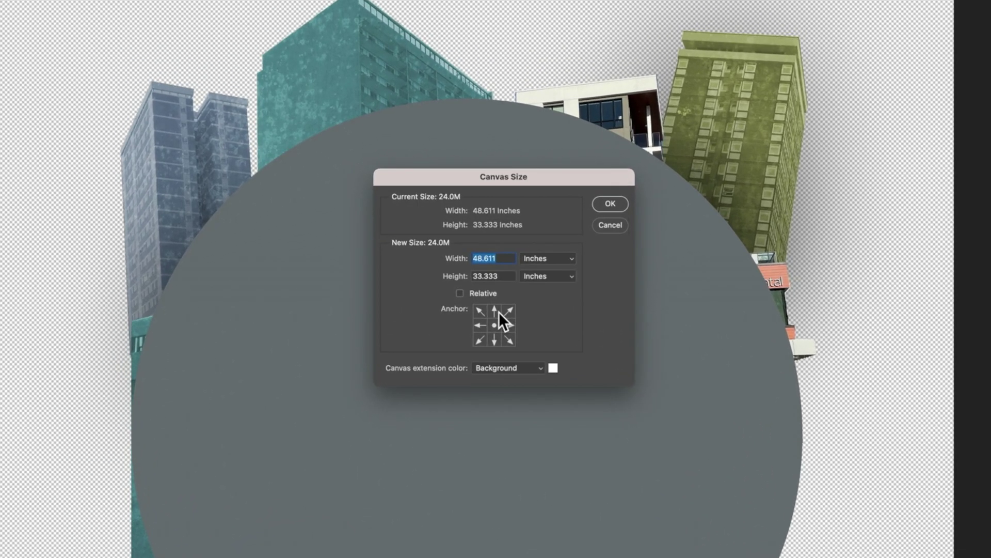
double_click(504, 277)
type("50")
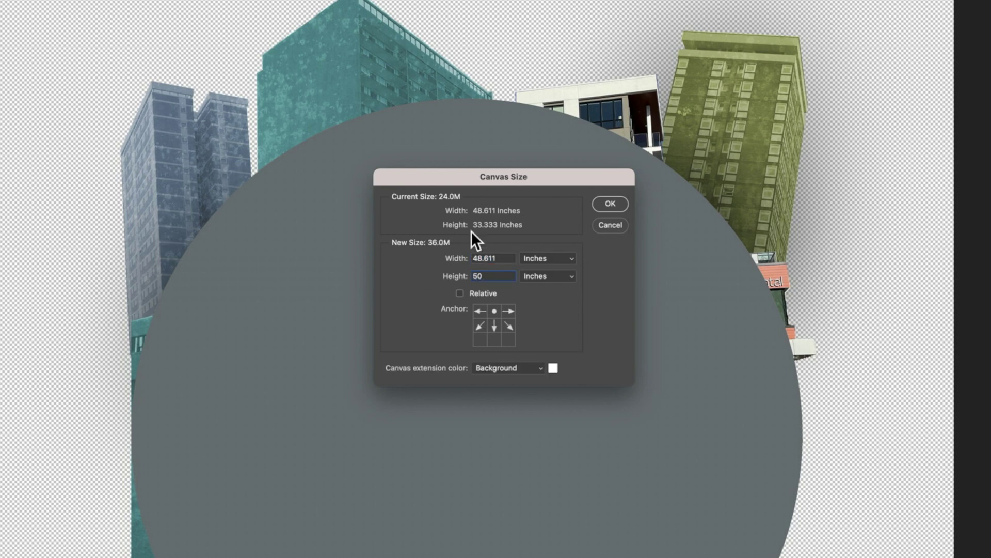
left_click(611, 203)
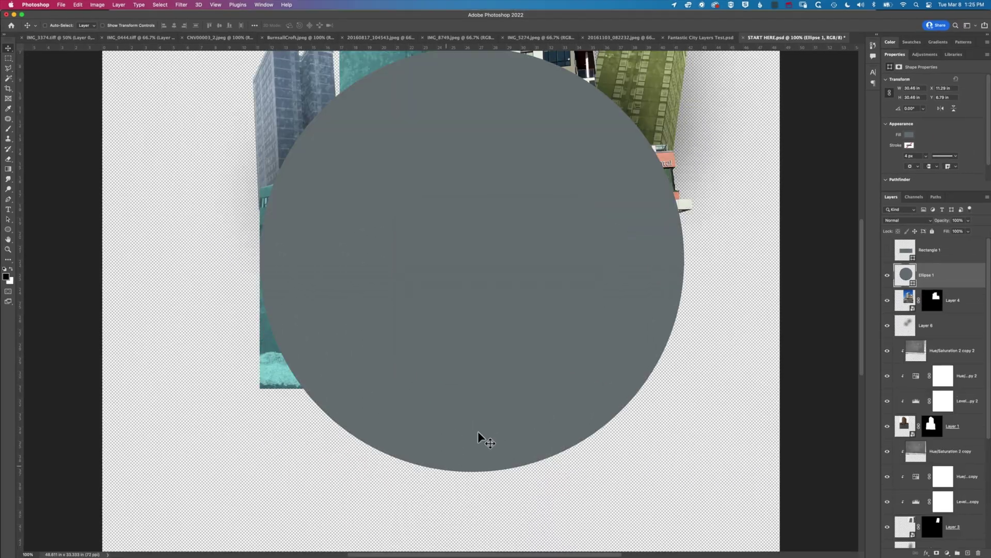
Step: Lower the grey circle's layer opacity to 65%
left_click_drag(455, 191, 436, 298)
scroll(436, 305, "down", 2)
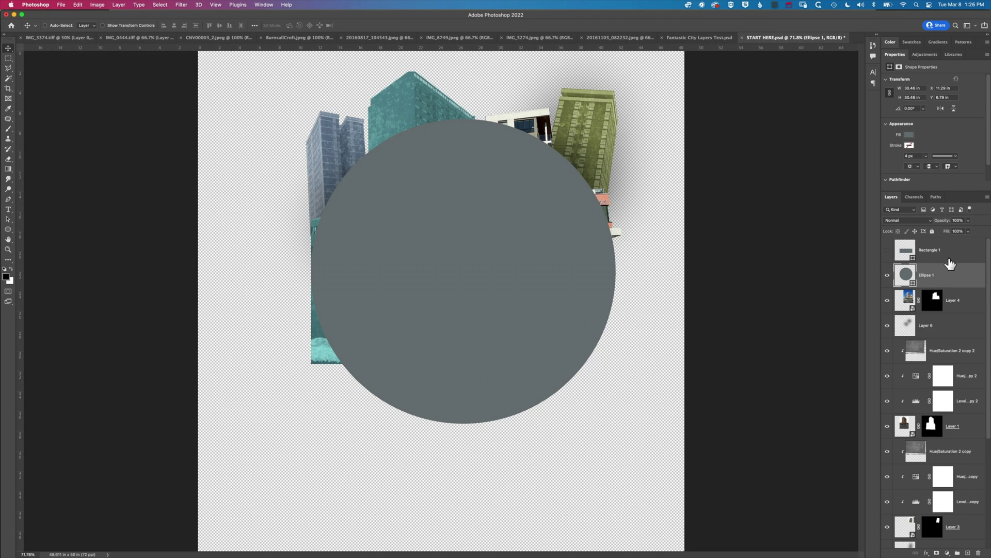
left_click(969, 220)
left_click_drag(955, 230, 956, 230)
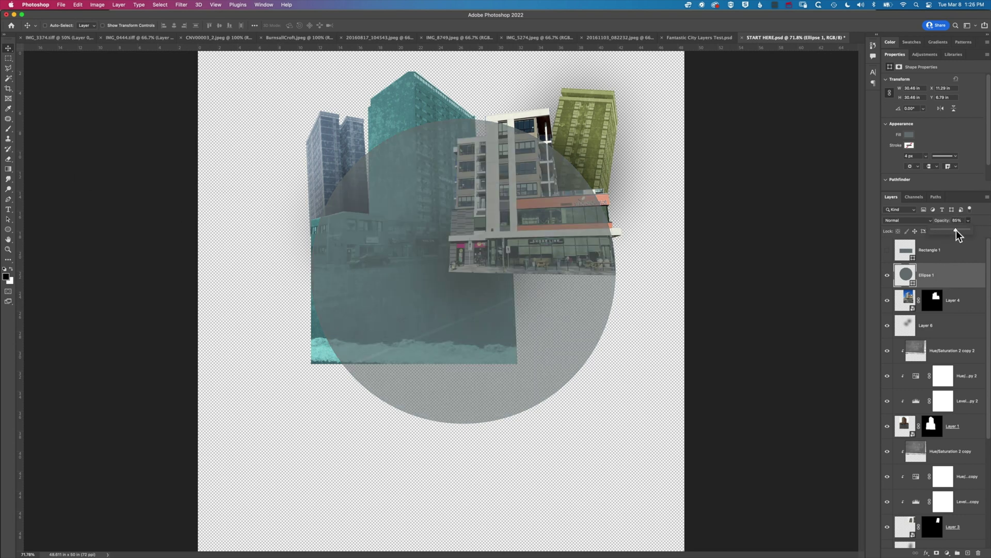
Step: Select the circle's lower part with the Polygonal Lasso, cutting straight across along the base of the buildings
left_click(7, 68)
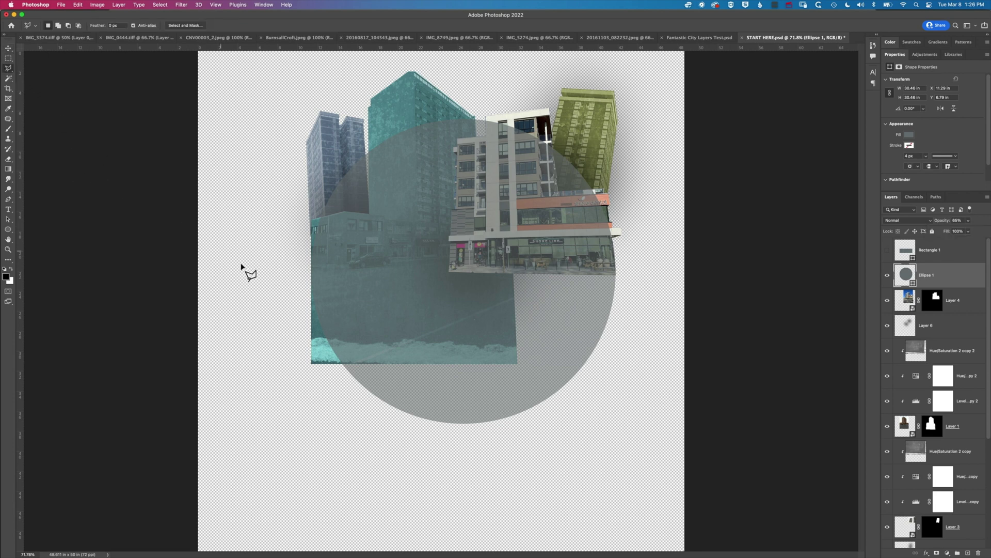
left_click(295, 268)
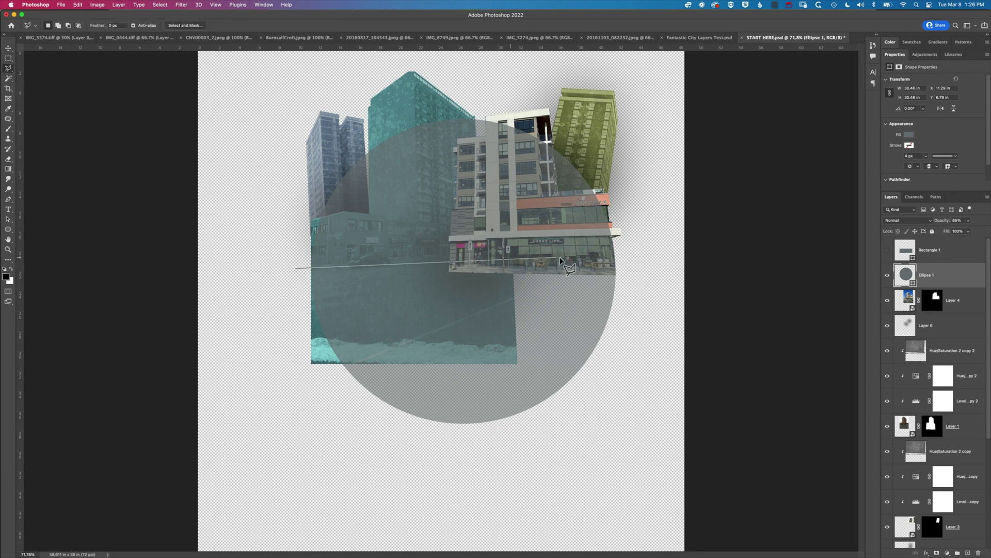
left_click(628, 252)
left_click(652, 441)
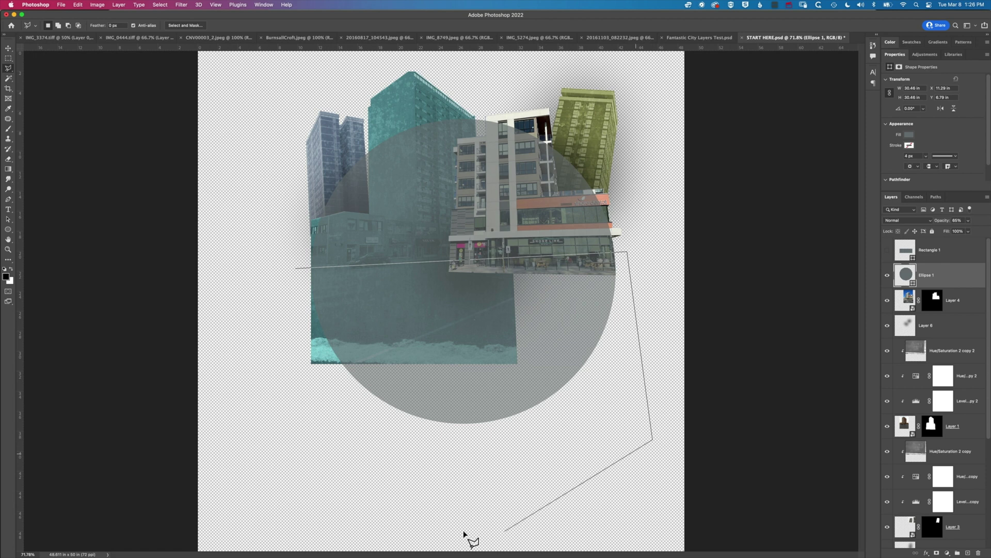
left_click(171, 281)
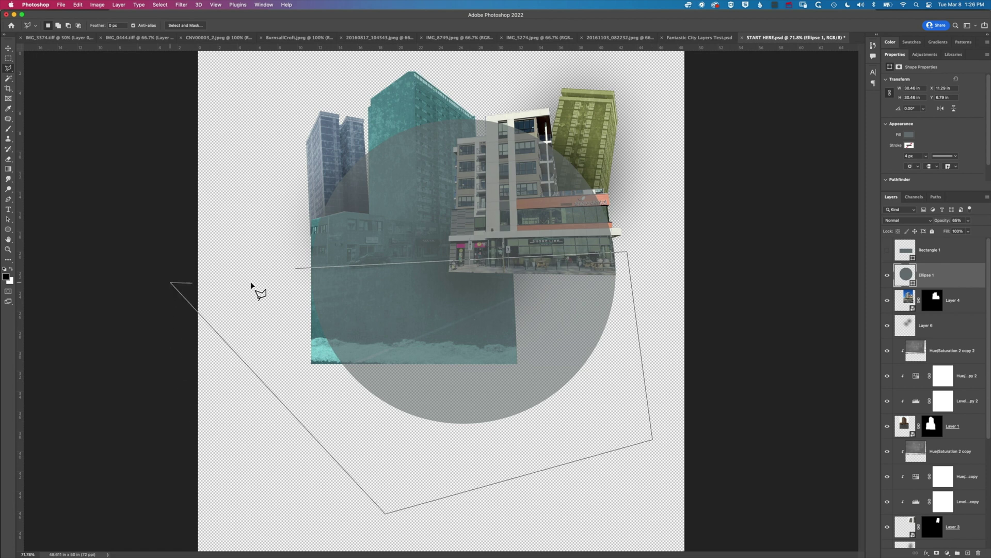
left_click(296, 269)
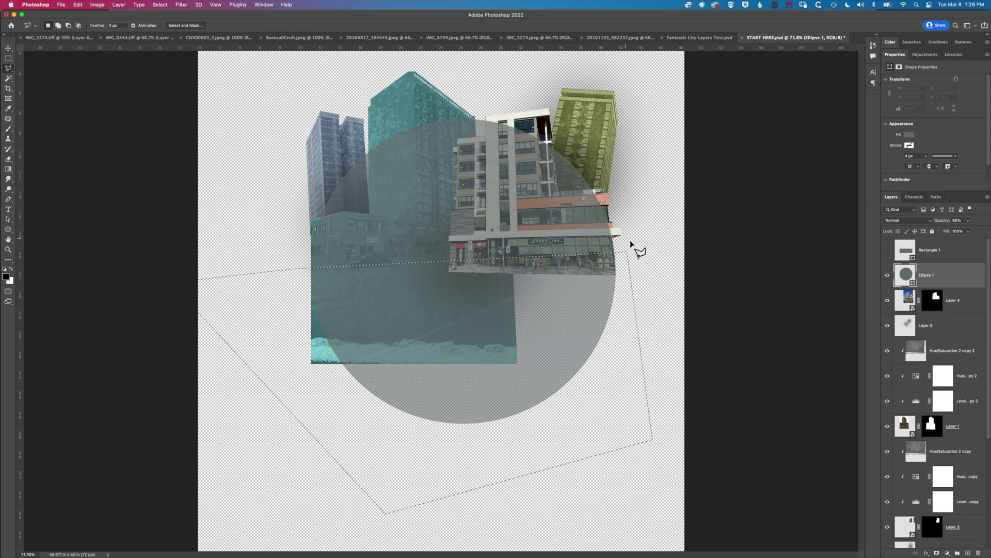
Step: Mask the grey circle to the selected lower part and raise its layer opacity to 100%
left_click(937, 553)
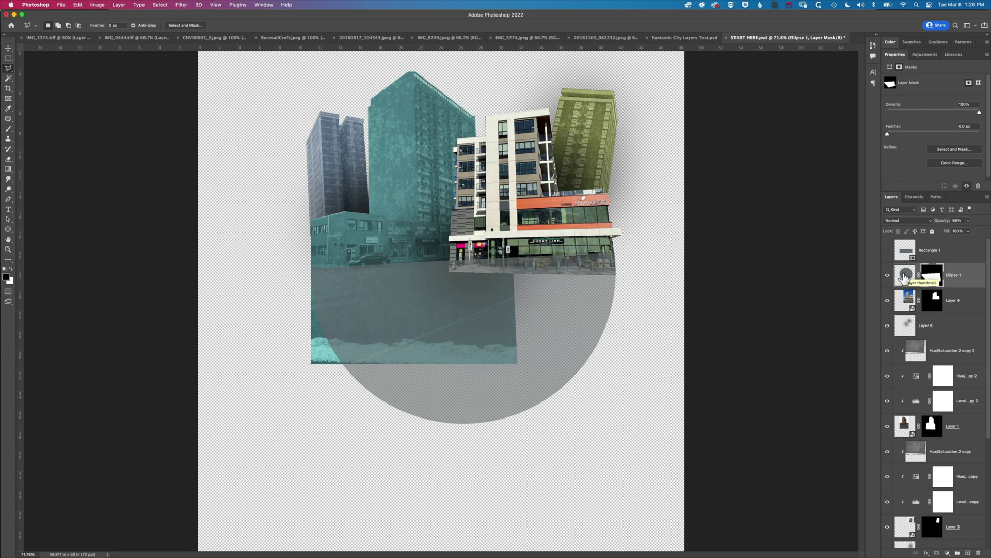
left_click(968, 221)
left_click_drag(962, 232, 980, 230)
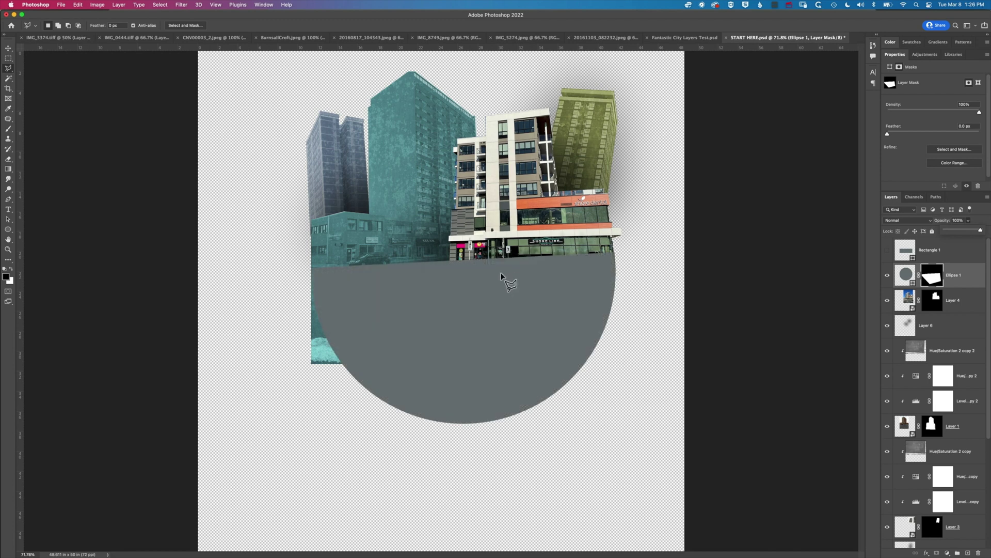
Step: Paint black on the circle's layer mask along its straight upper edge with a soft 300 px brush at 100% opacity
left_click(934, 277)
key("b")
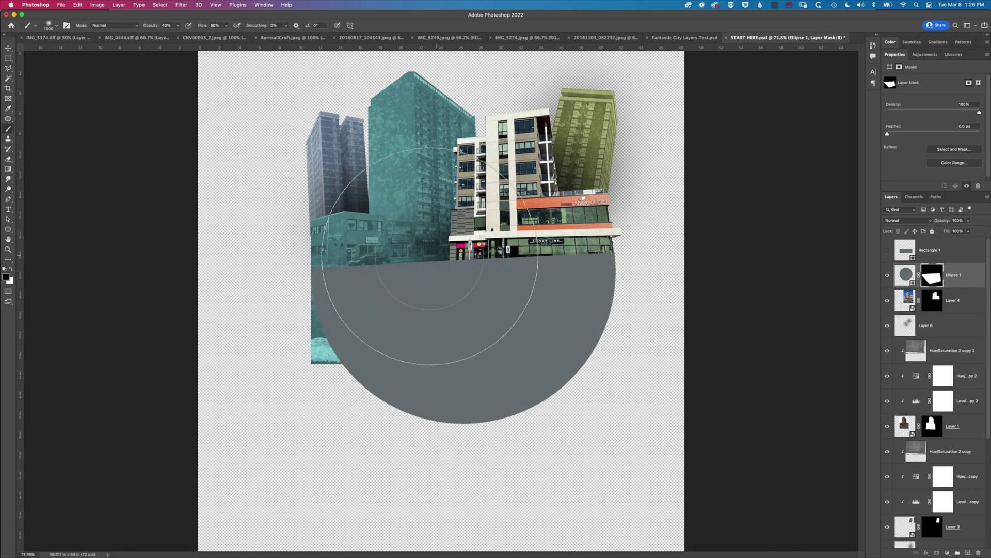
key("bracketleft")
key("bracketleft")
key("bracketleft")
key("bracketleft")
key("bracketleft")
key("bracketleft")
key("bracketleft")
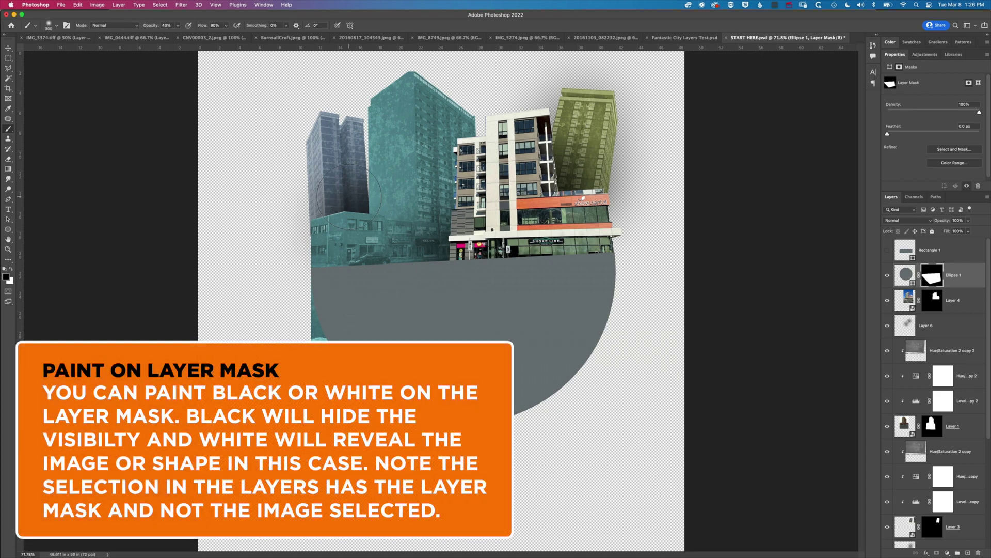
key("0")
left_click_drag(284, 254, 323, 258)
left_click_drag(416, 251, 624, 236)
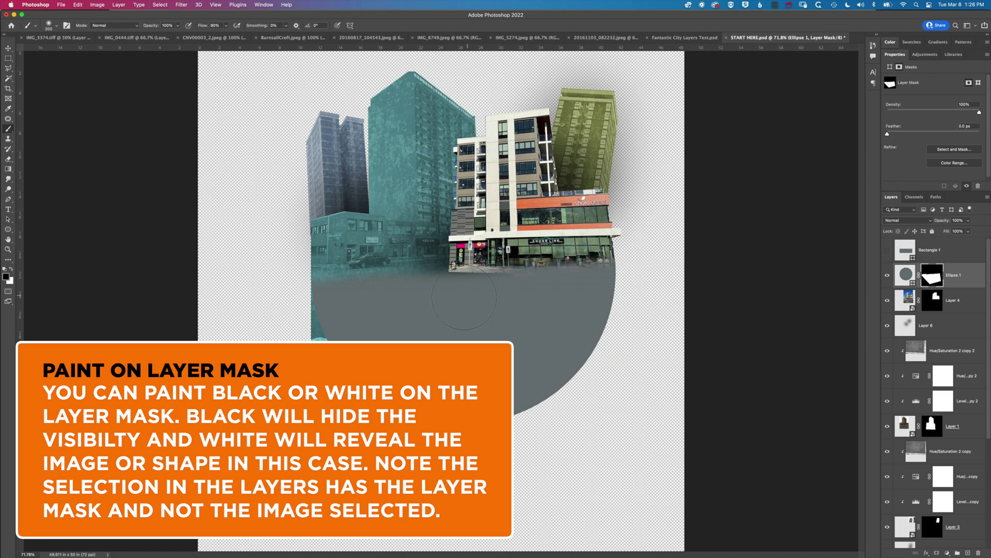
Step: Paint white on the circle's mask to restore some ground below the front building, and enlarge the brush to 600 px
key("x")
left_click_drag(420, 298, 502, 290)
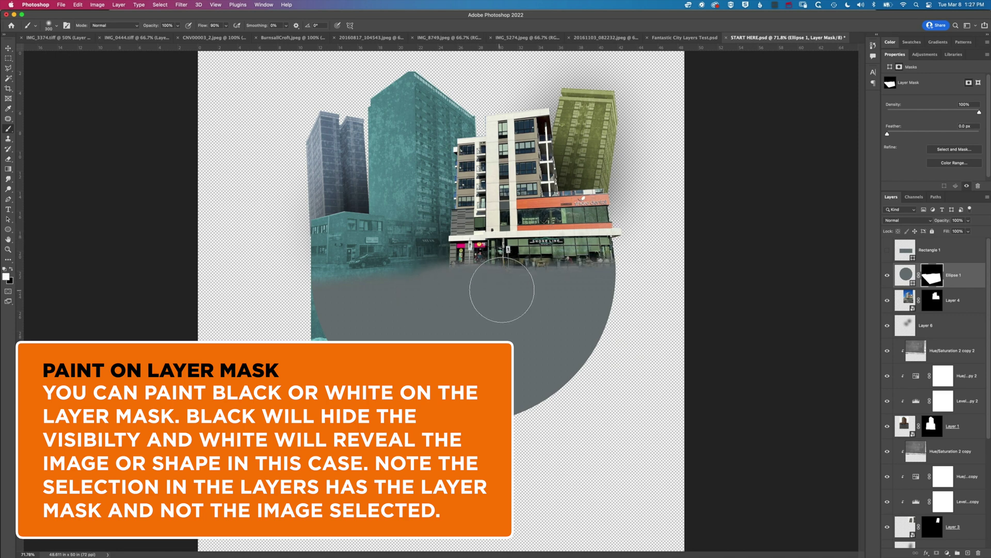
key("x")
key("bracketright")
key("bracketright")
key("bracketright")
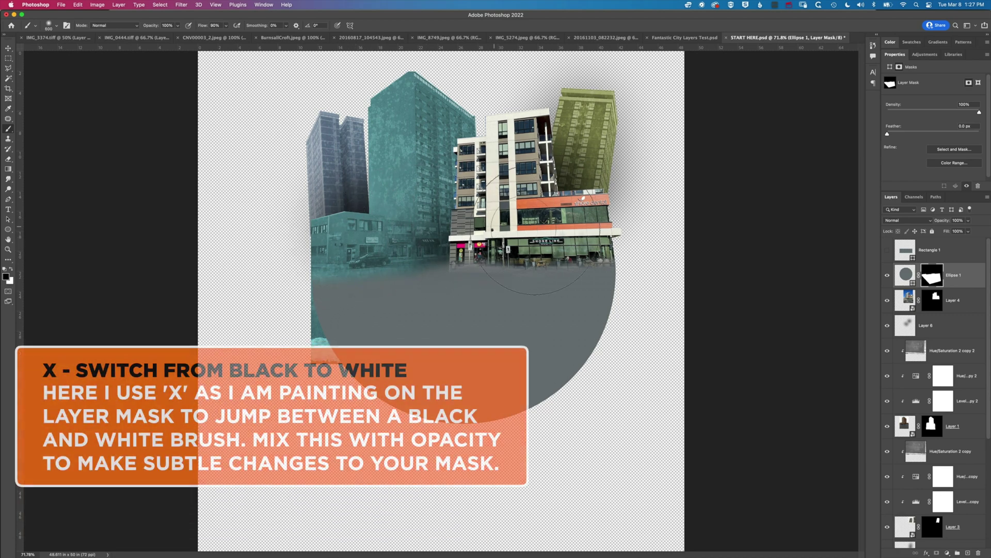
key("x")
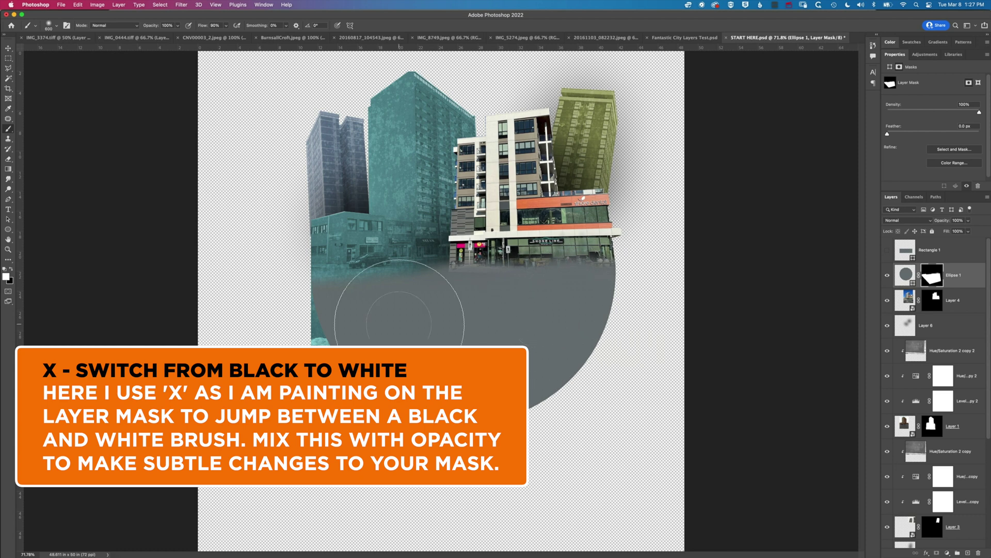
Step: Load the full circle shape as a selection and invert it to cover the area outside the circle
key("v")
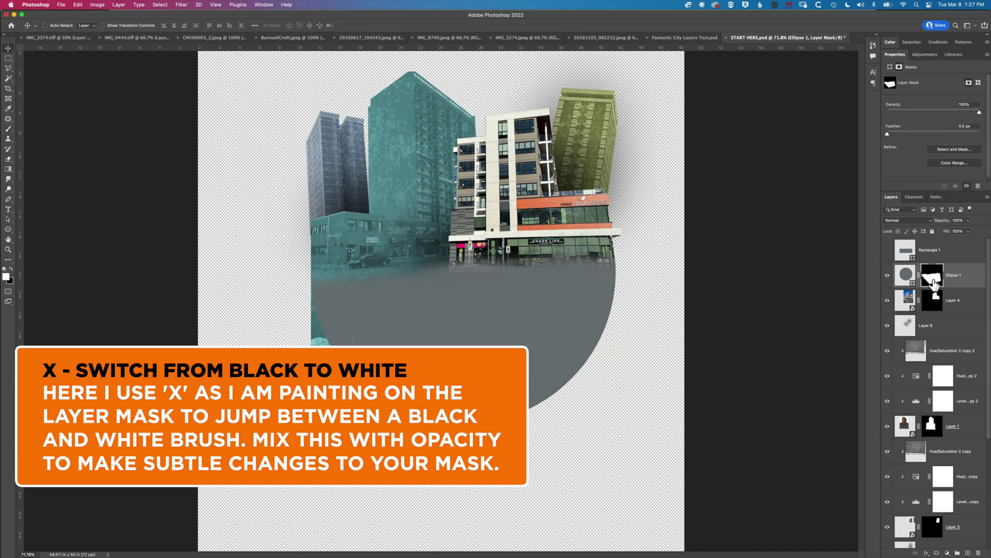
left_click(906, 277)
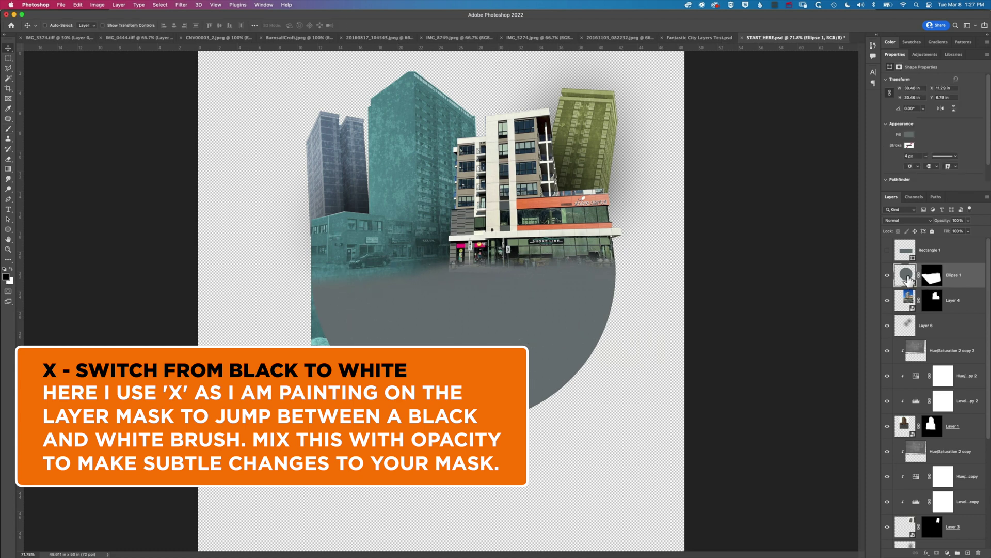
left_click(905, 277, "super")
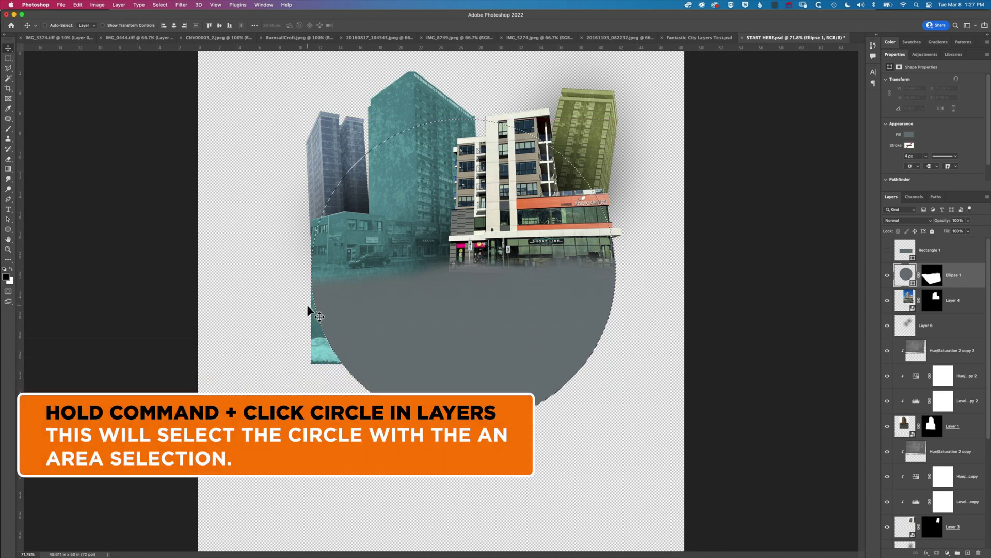
key("super+equal")
key("super+equal")
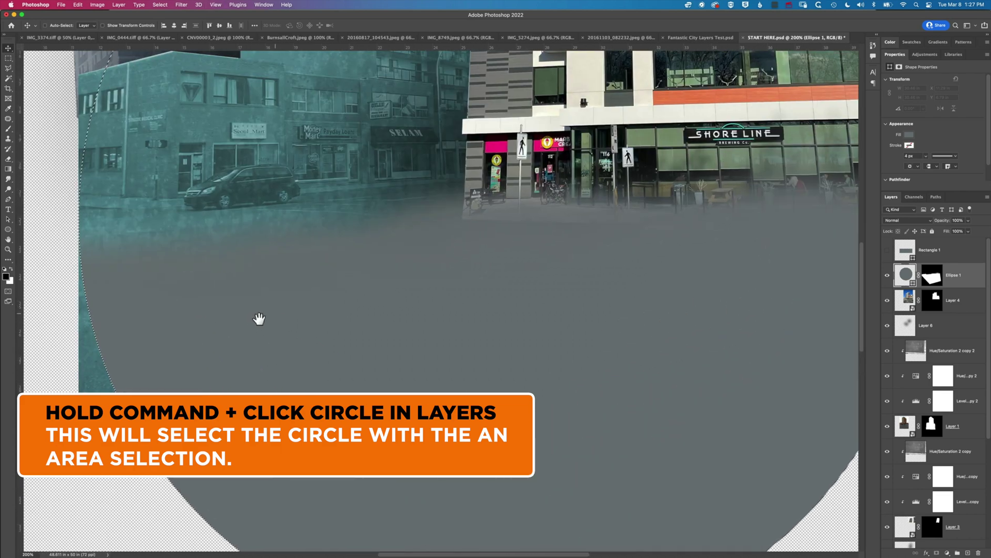
left_click_drag(259, 318, 396, 190)
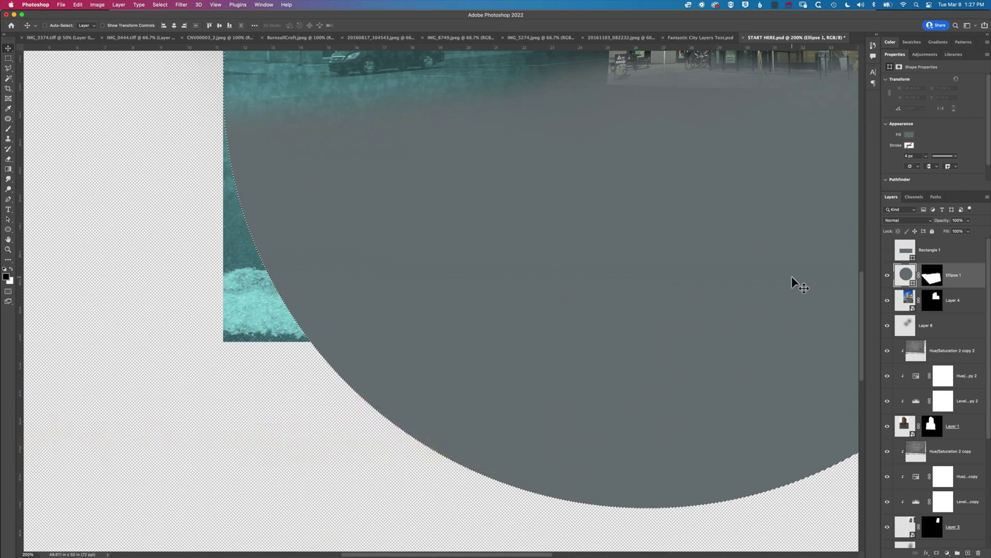
Step: Try to hide the teal photo remnant outside the circle by painting with a smaller soft brush on Layer 4's mask
left_click(934, 304)
key("b")
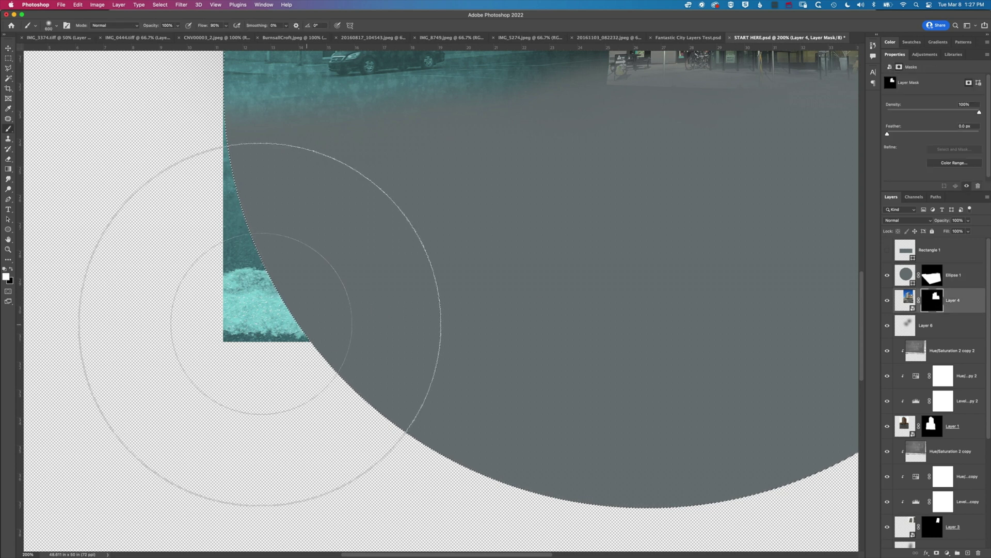
key("bracketleft")
key("bracketleft")
key("bracketleft")
key("bracketleft")
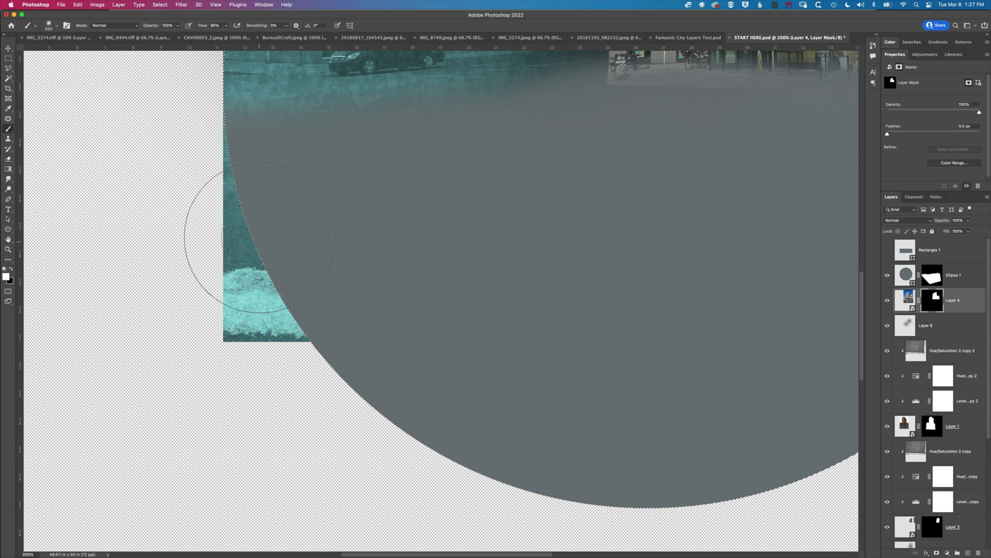
mouse_move(276, 288)
left_mouse_down()
mouse_move(294, 321)
mouse_move(266, 284)
mouse_move(278, 302)
left_mouse_up()
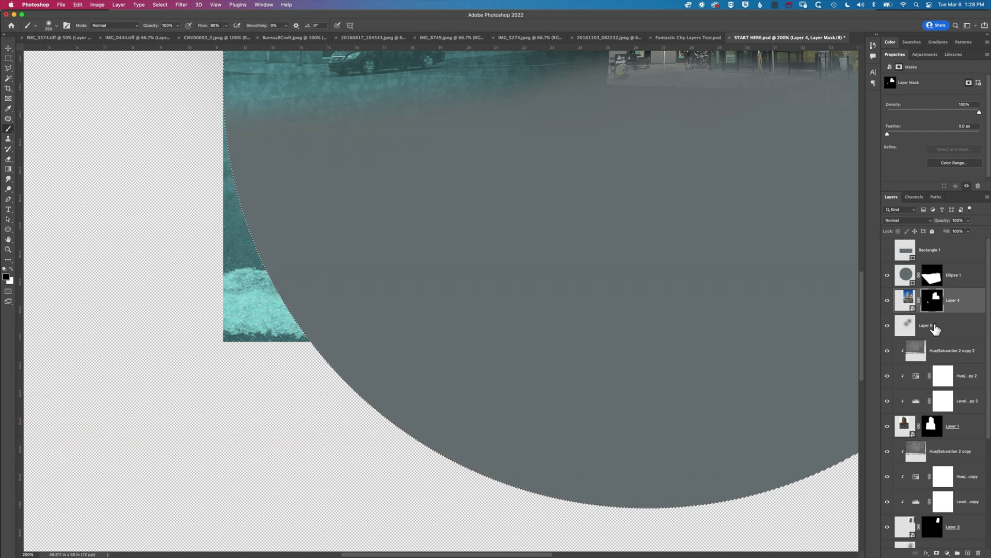
Step: Paint black on Layer 1's mask to hide the teal remnant outside the circle, and clear the selection
left_click(929, 426)
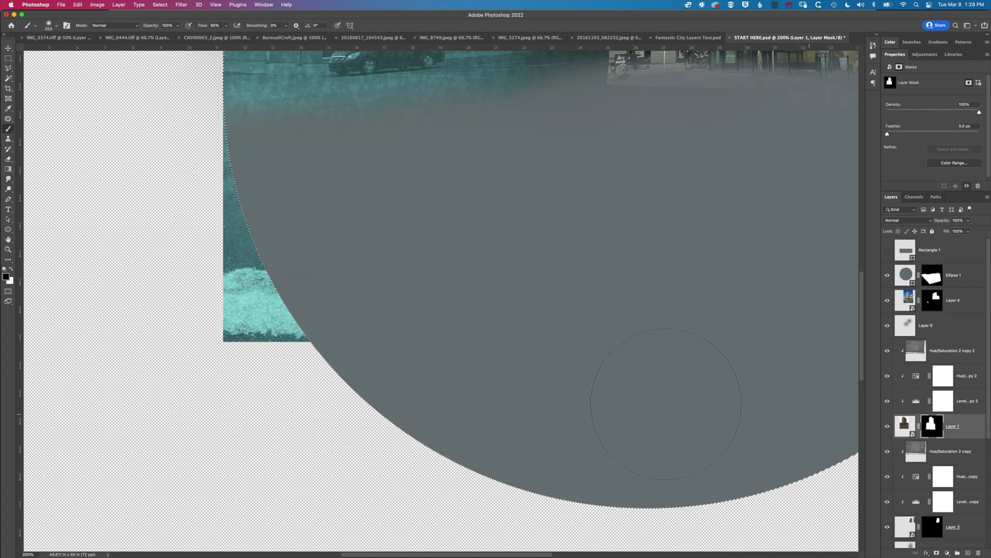
mouse_move(261, 343)
left_mouse_down()
mouse_move(215, 341)
mouse_move(215, 284)
mouse_move(279, 314)
mouse_move(220, 270)
mouse_move(277, 281)
left_mouse_up()
key("bracketleft")
key("bracketleft")
key("bracketleft")
key("bracketleft")
key("bracketleft")
key("bracketleft")
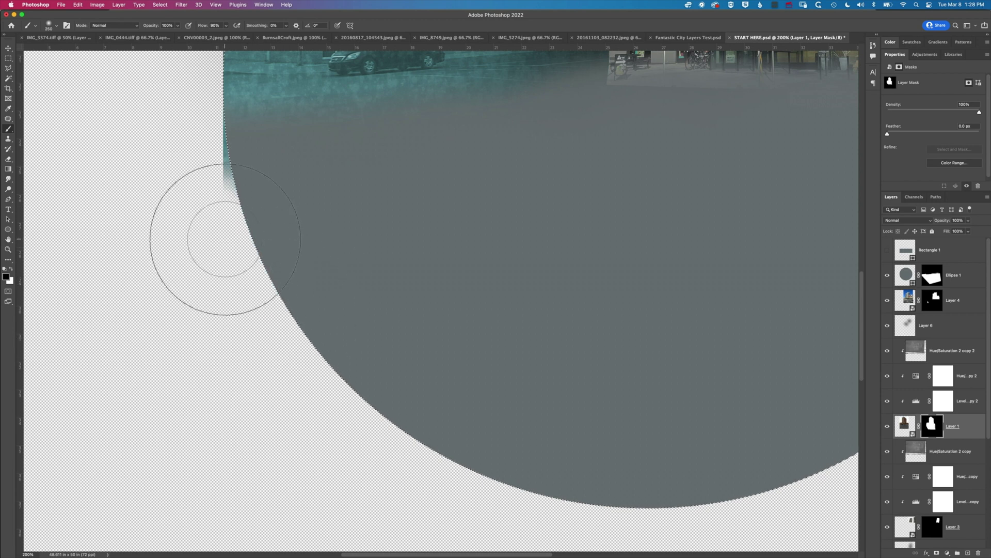
key("bracketleft")
mouse_move(217, 173)
left_mouse_down()
mouse_move(225, 177)
mouse_move(230, 139)
left_mouse_up()
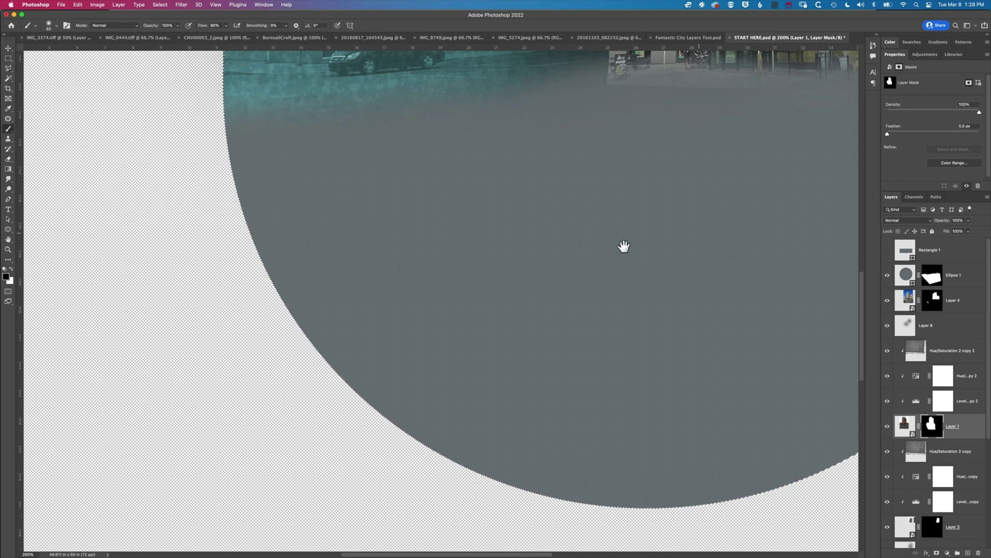
scroll(624, 248, "right", 10)
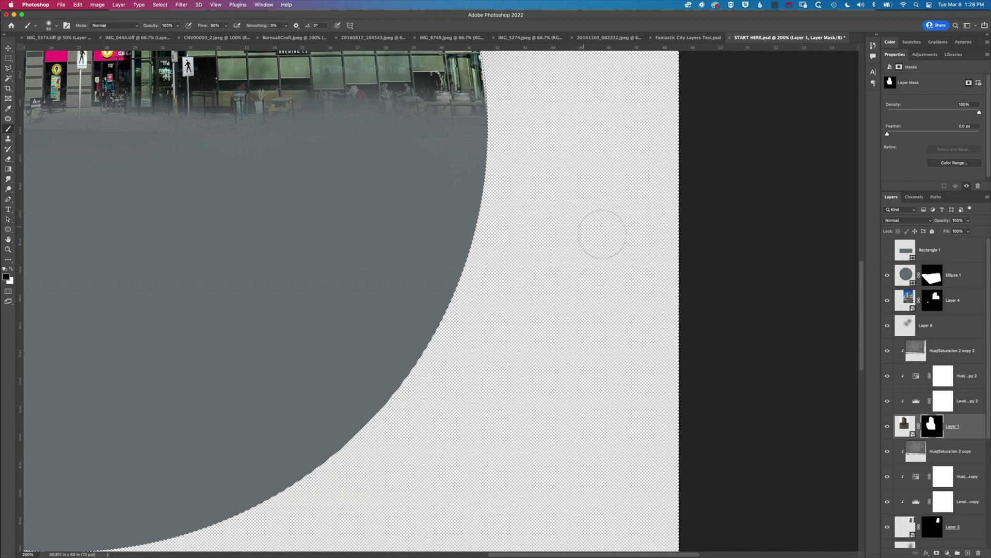
key("super+0")
key("super+d")
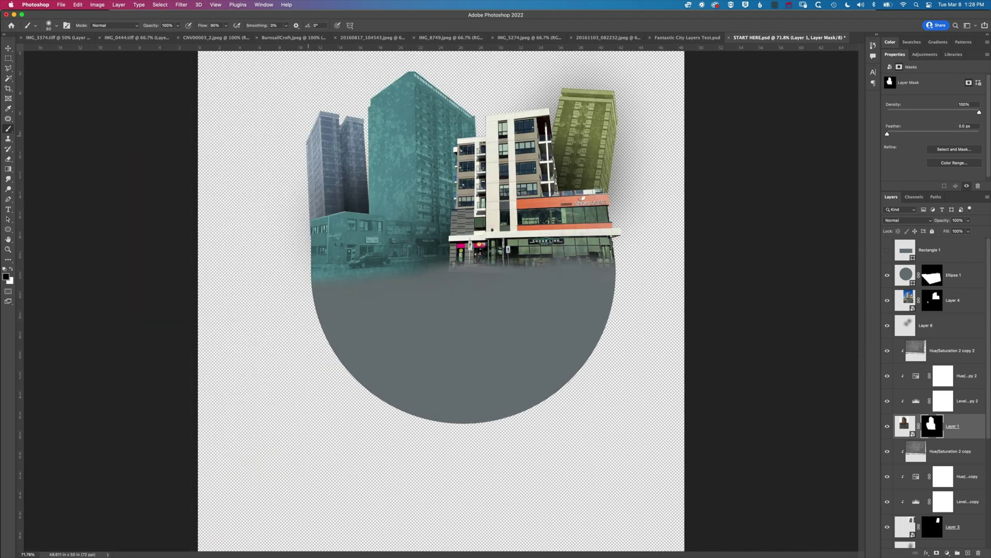
Step: Duplicate the Hue/Saturation 2 copy 2 texture layer above the grey circle and move it down over the ground shape
left_click(937, 353)
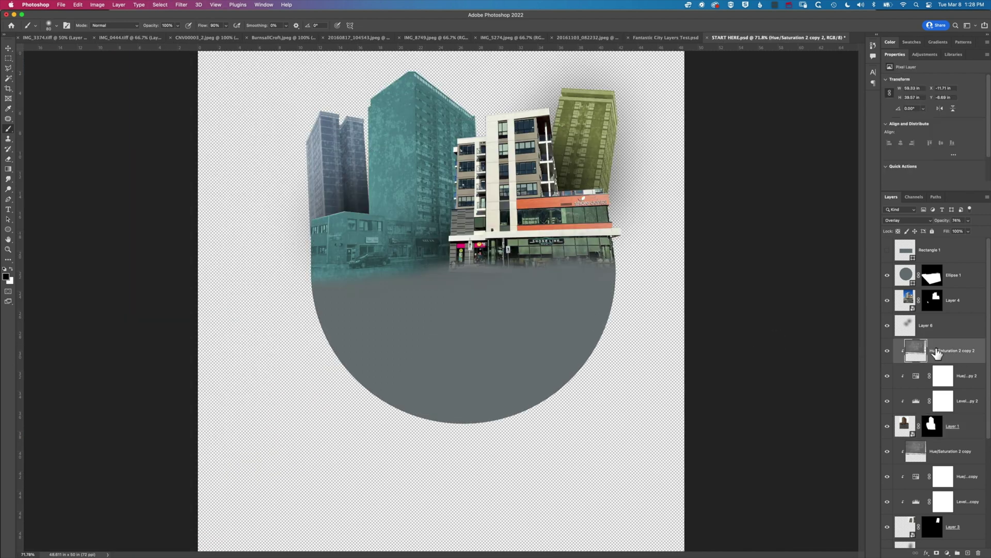
left_click_drag(950, 353, 954, 271)
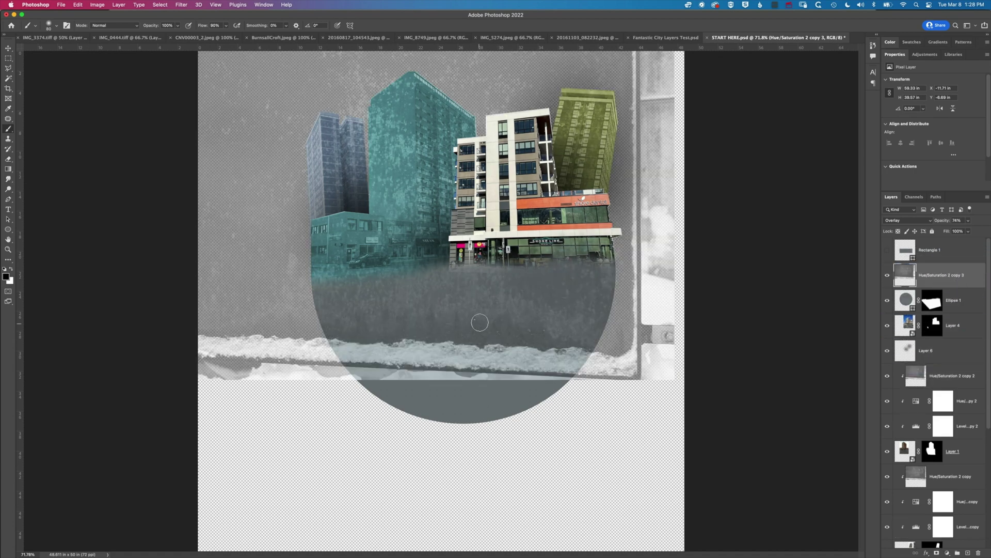
key("v")
left_click_drag(480, 322, 529, 436)
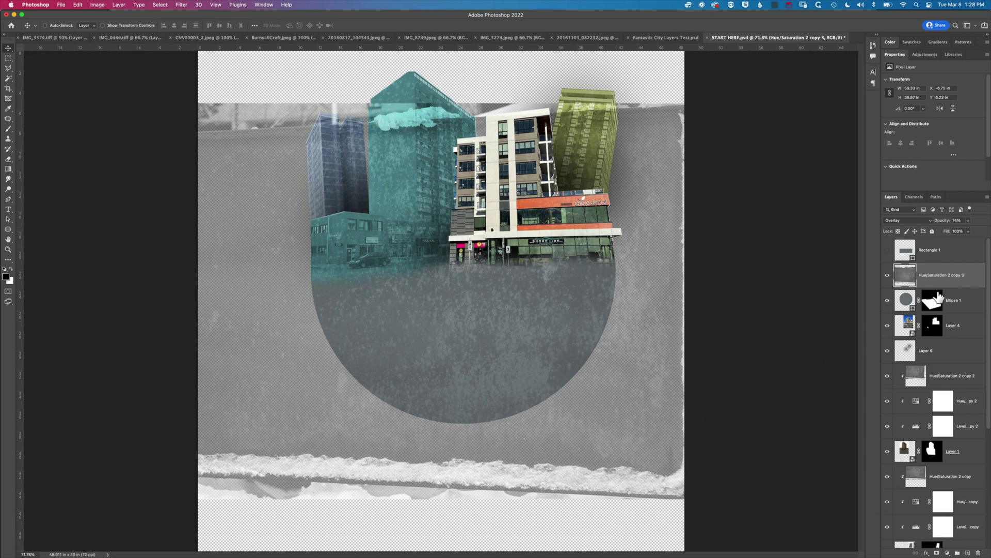
Step: Clip the texture copy to the grey circle and lower its opacity to 43%
right_click(965, 277)
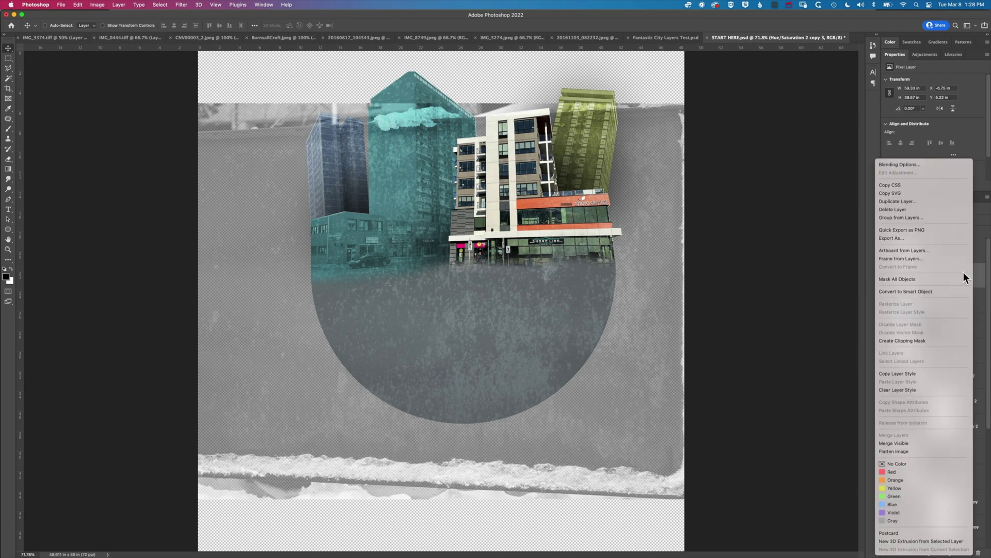
left_click(918, 342)
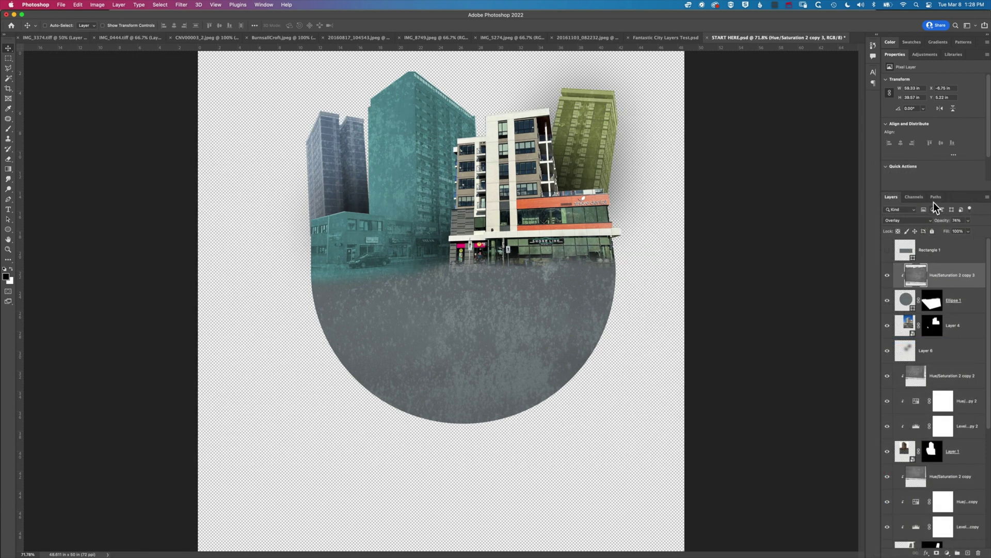
left_click(969, 220)
key("super+1")
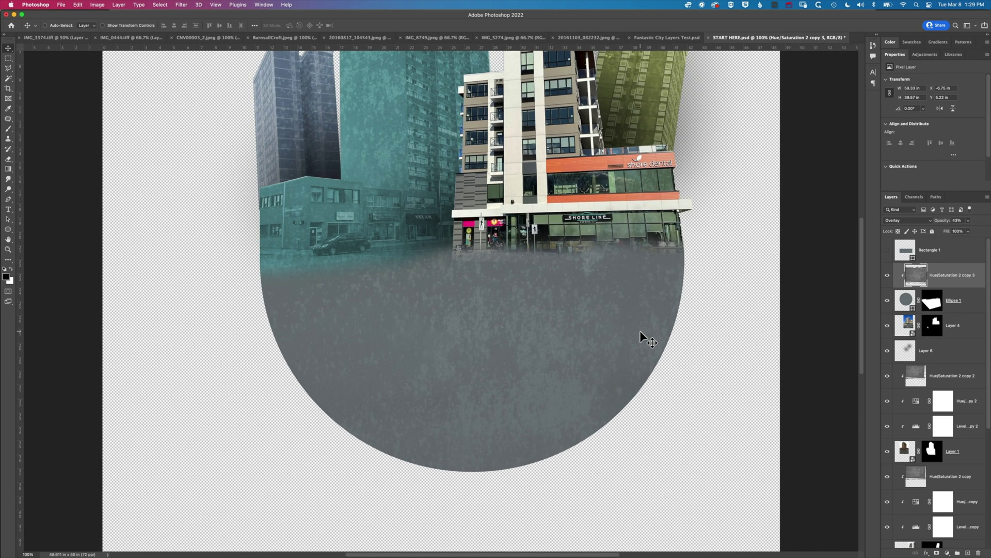
scroll(591, 254, "up", 3)
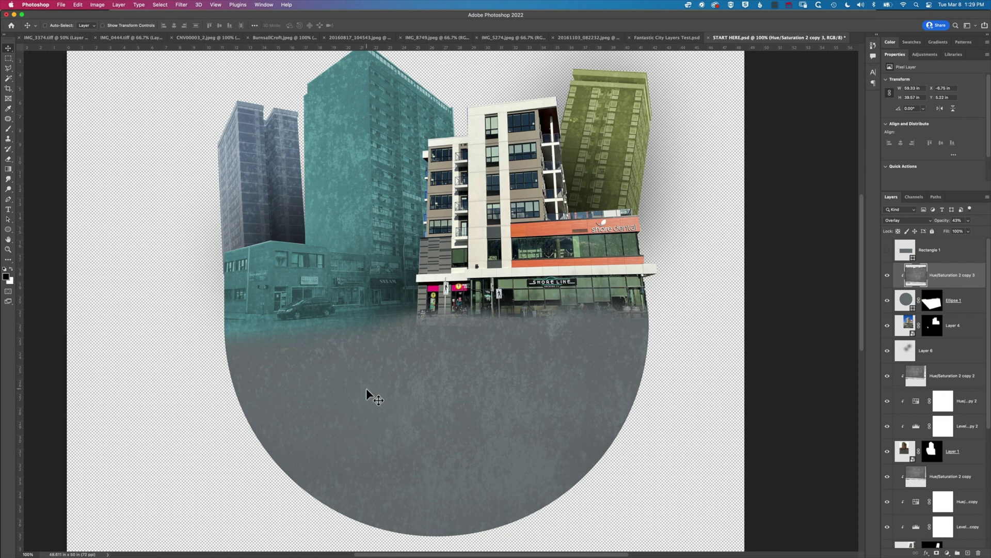
Step: Hide the circle's texture layer and add a new empty layer above it
left_click(888, 278)
left_click(968, 552)
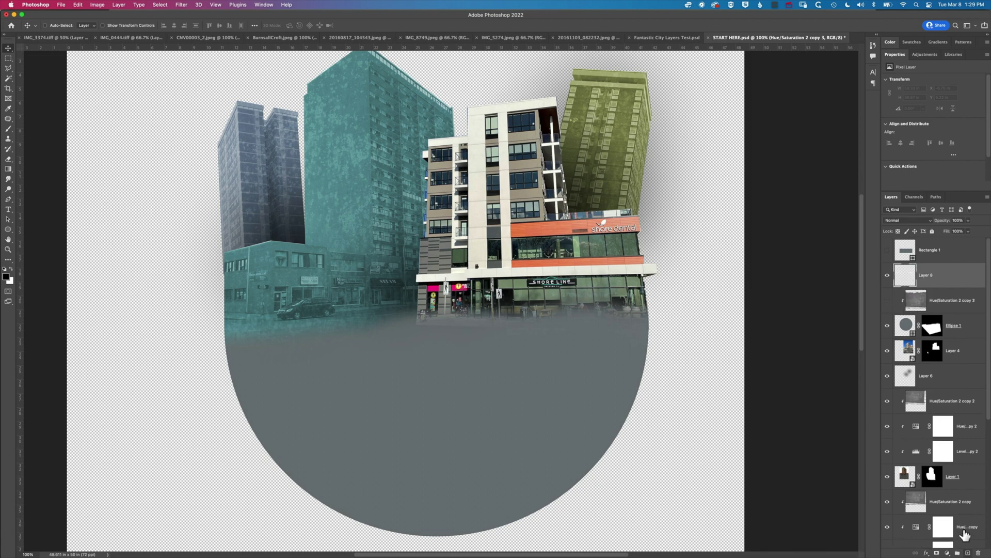
Step: Choose Ben's Brush at 300 px, test one black stroke across the ground, and undo the stroke
key("b")
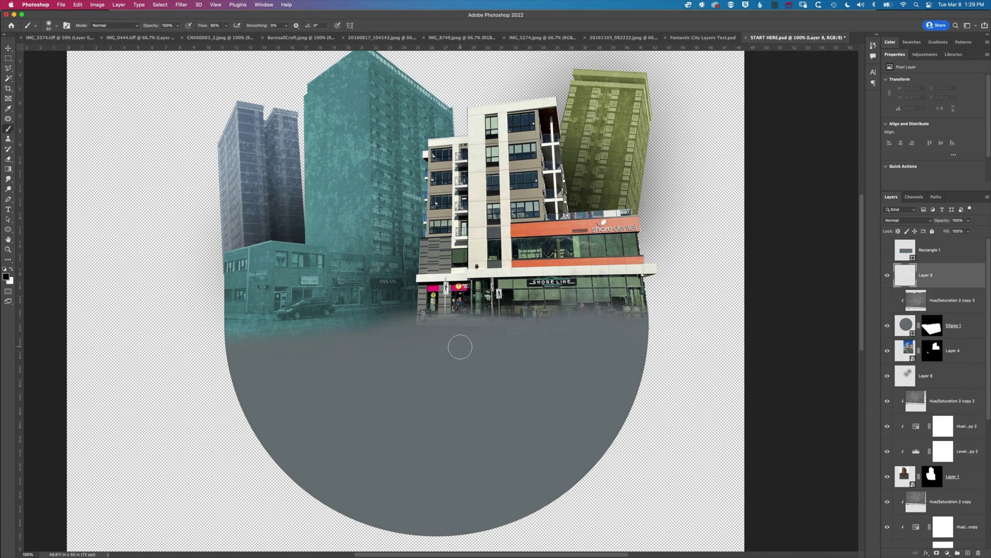
key("bracketright")
key("bracketright")
key("bracketright")
key("bracketright")
key("bracketright")
key("bracketright")
key("bracketright")
key("bracketright")
left_click(57, 25)
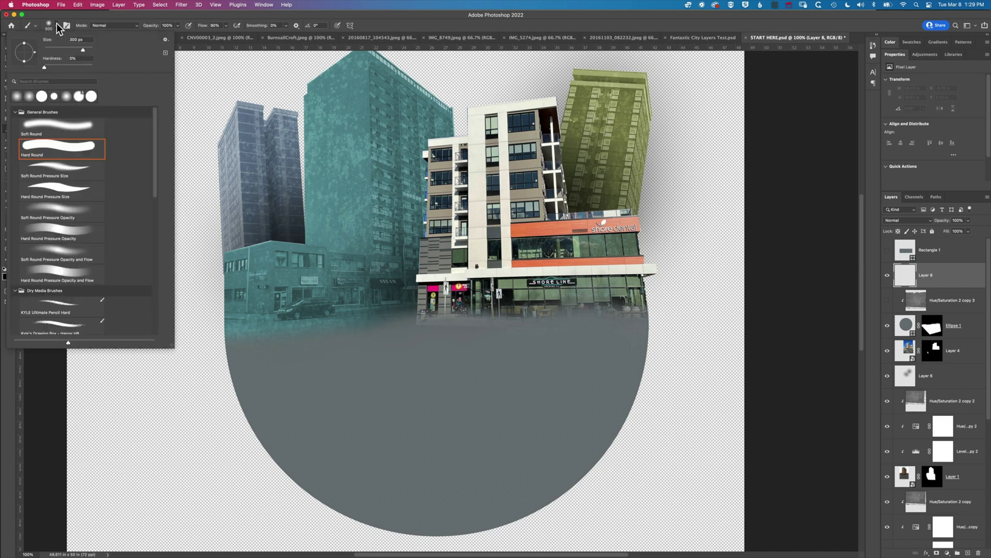
scroll(55, 170, "down", 3)
scroll(67, 310, "down", 2)
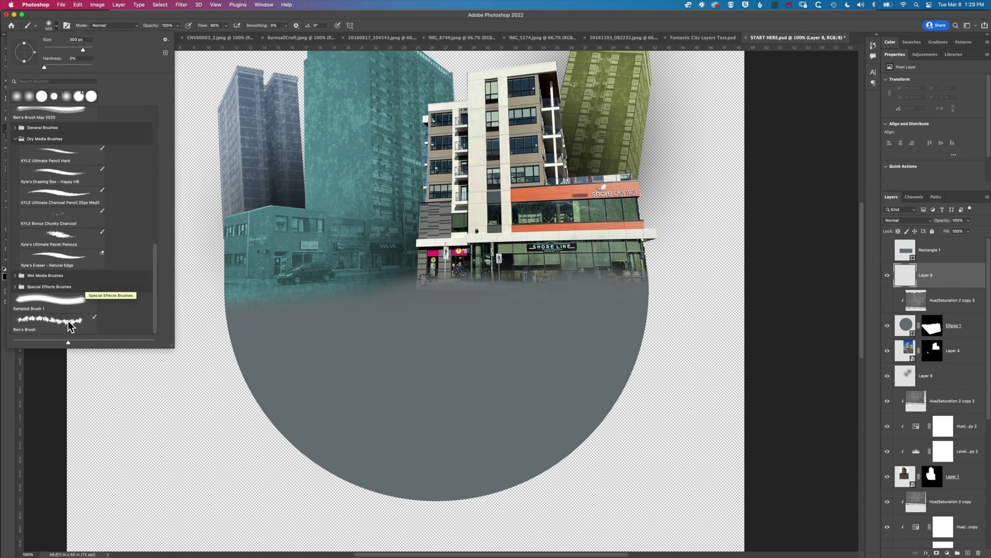
left_click(75, 328)
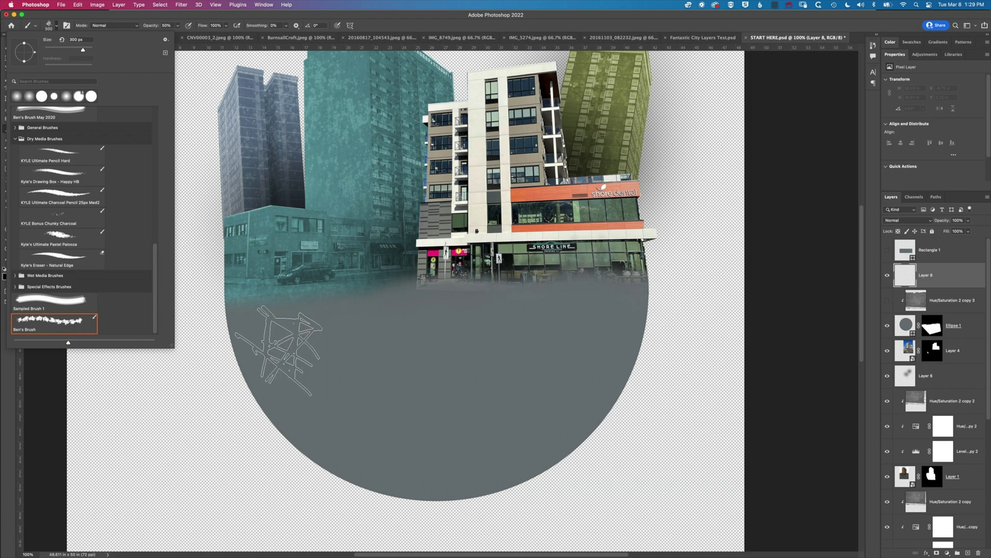
mouse_move(227, 364)
left_mouse_down()
mouse_move(408, 351)
mouse_move(686, 299)
left_mouse_up()
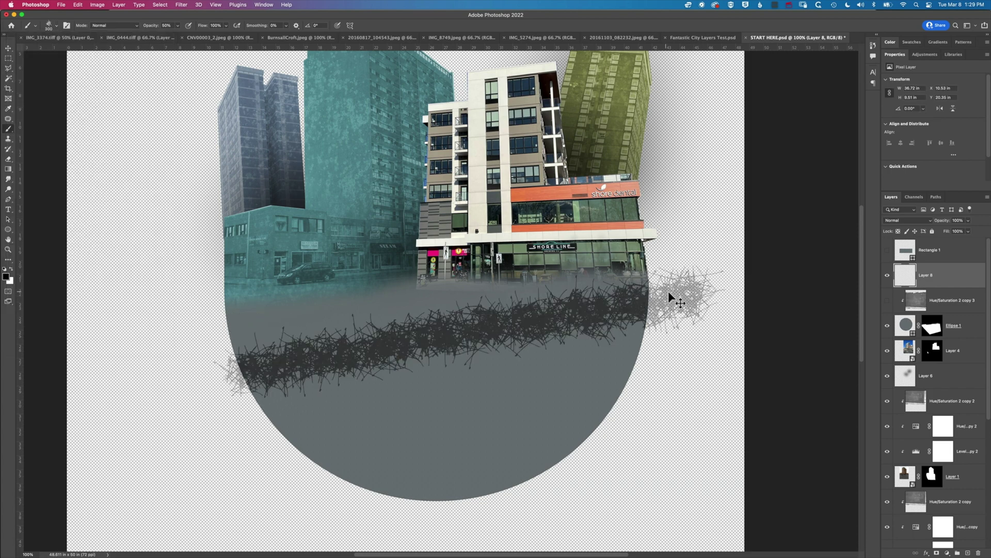
key("super+z")
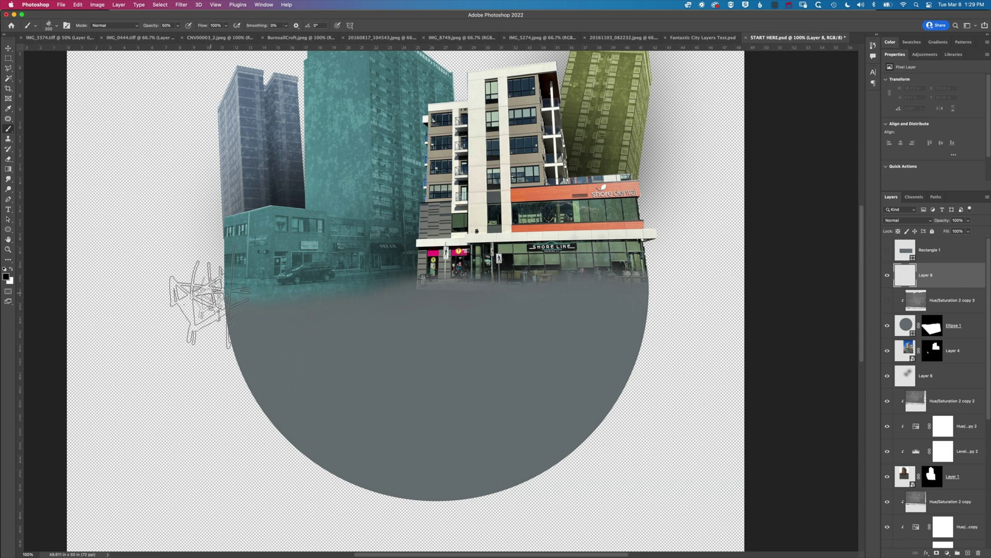
Step: Lower the brush opacity to 30%, test strokes across the ground, and undo the last stroke
key("3")
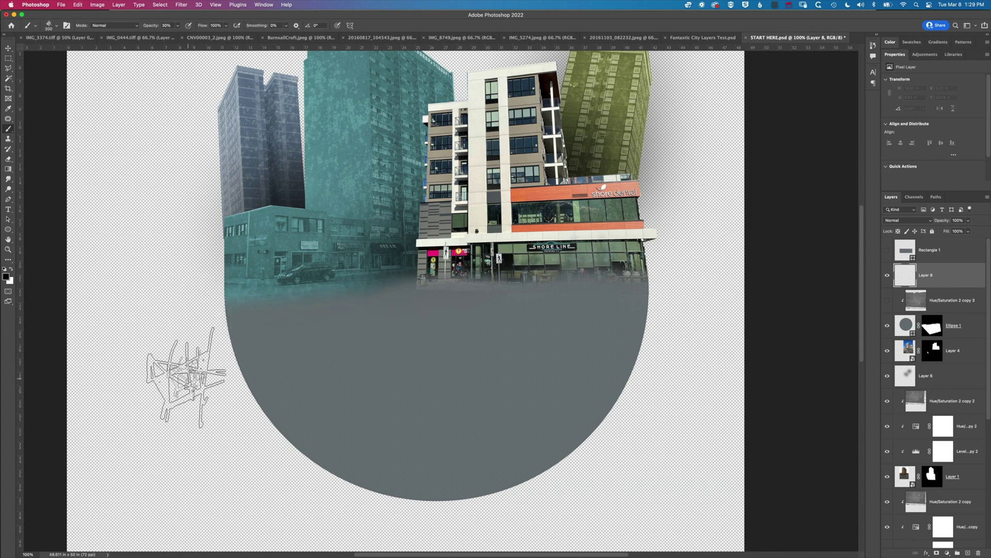
mouse_move(188, 376)
left_mouse_down()
mouse_move(510, 289)
mouse_move(722, 281)
left_mouse_up()
mouse_move(486, 370)
left_mouse_down()
mouse_move(376, 426)
mouse_move(575, 393)
mouse_move(270, 472)
mouse_move(692, 455)
mouse_move(661, 457)
left_mouse_up()
key("ctrl+z")
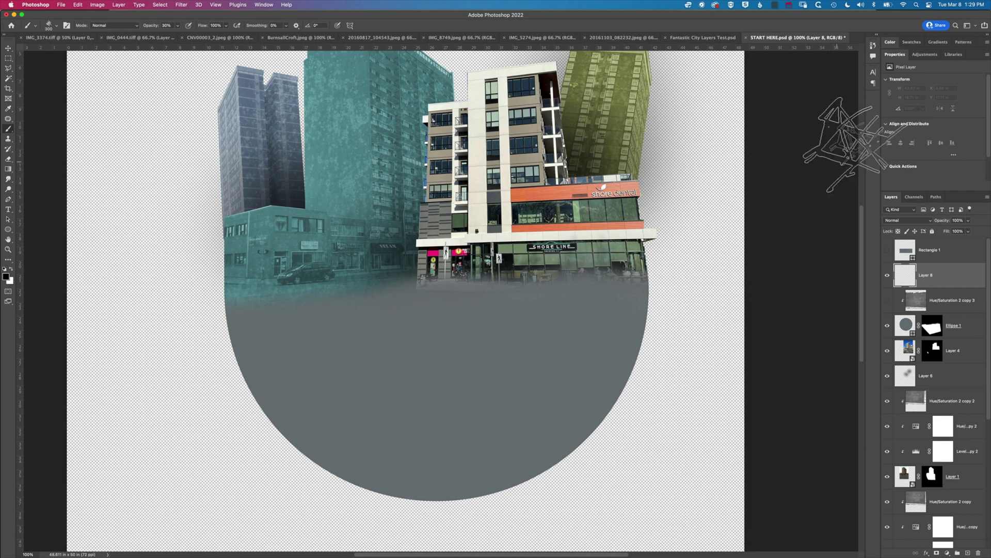
Step: Increase the Scattering amount of the current brush to 462%
left_click(67, 26)
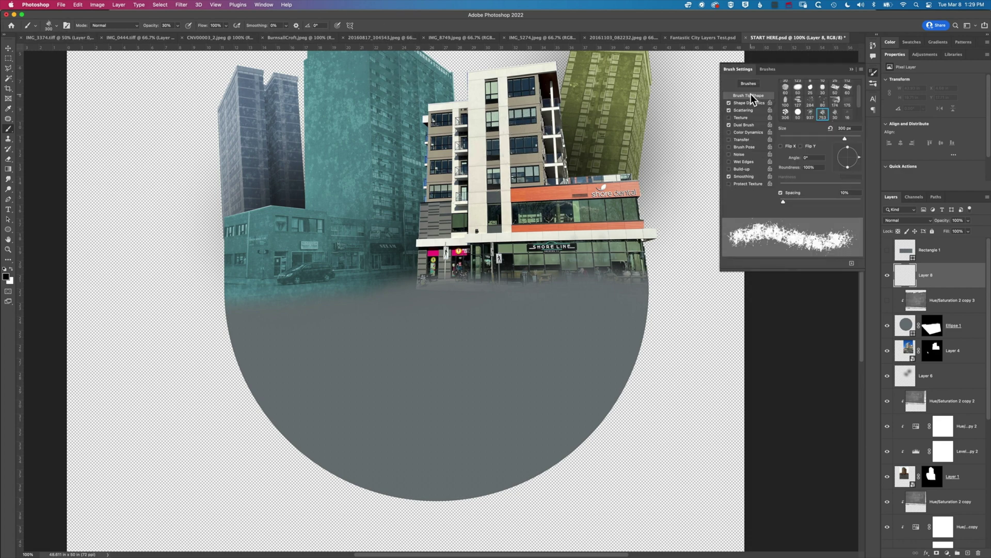
left_click(741, 110)
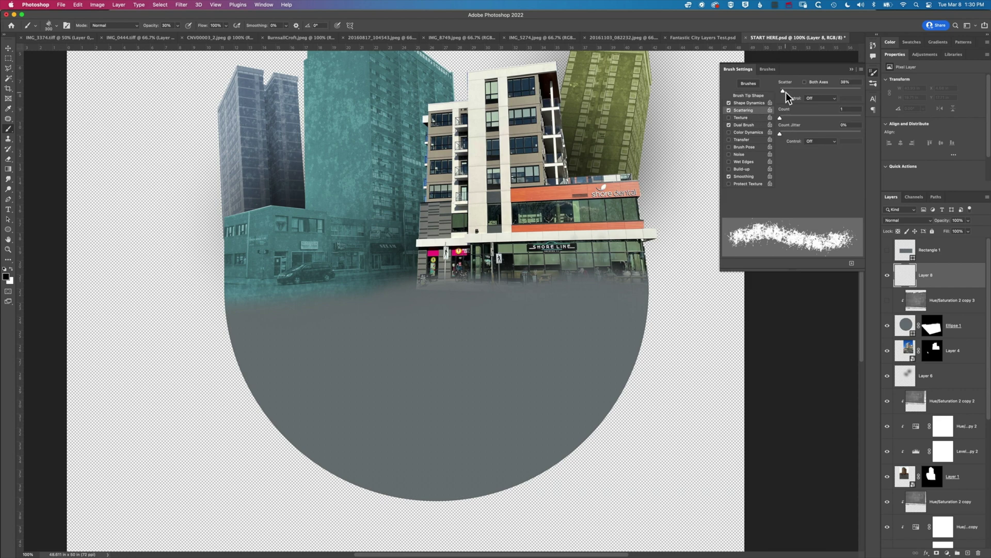
left_click_drag(786, 92, 818, 90)
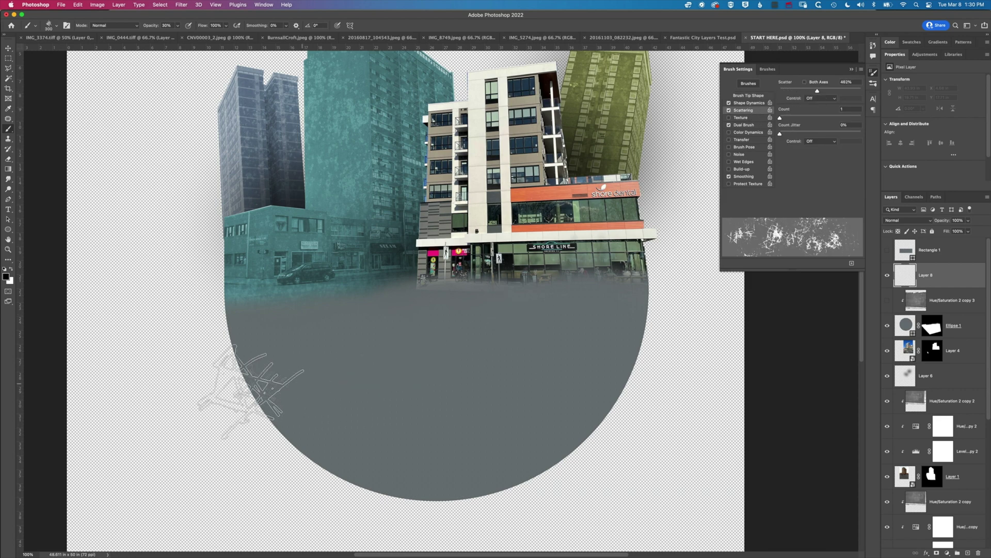
Step: Paint scattered black line texture over the whole ground and clip the painted layer to the grey circle
mouse_move(251, 385)
left_mouse_down()
mouse_move(279, 309)
mouse_move(516, 335)
mouse_move(413, 424)
mouse_move(284, 449)
left_mouse_up()
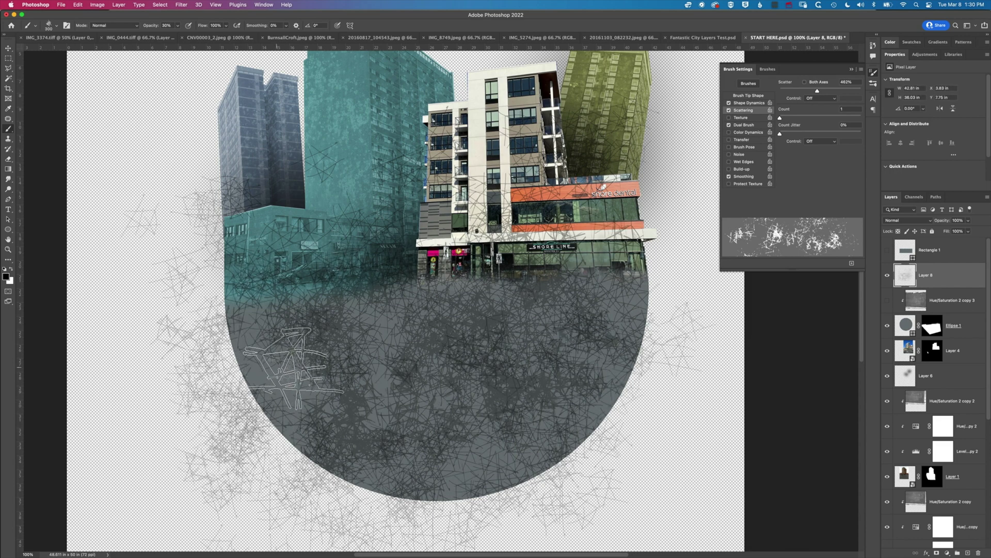
mouse_move(289, 367)
left_mouse_down()
mouse_move(217, 371)
mouse_move(403, 351)
mouse_move(635, 379)
mouse_move(671, 315)
left_mouse_up()
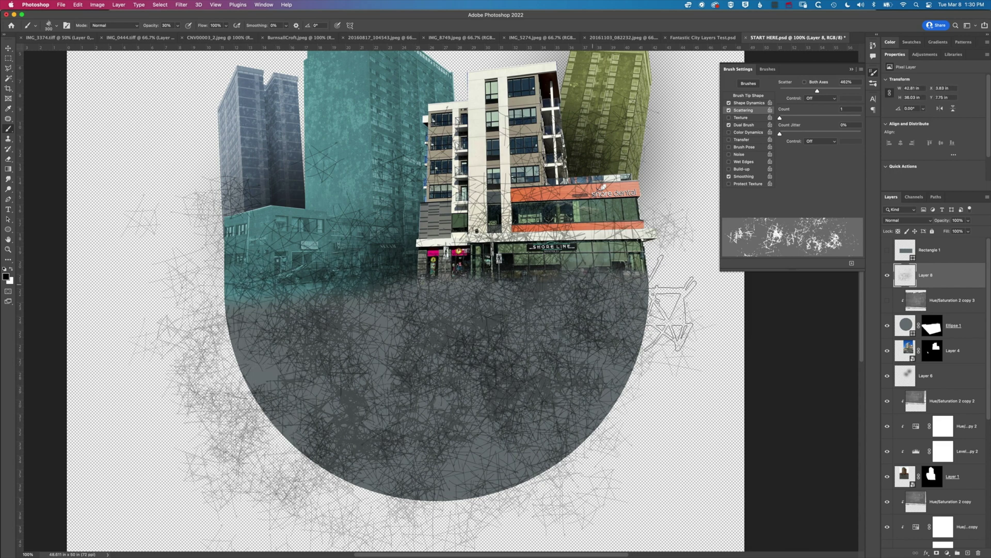
right_click(955, 272)
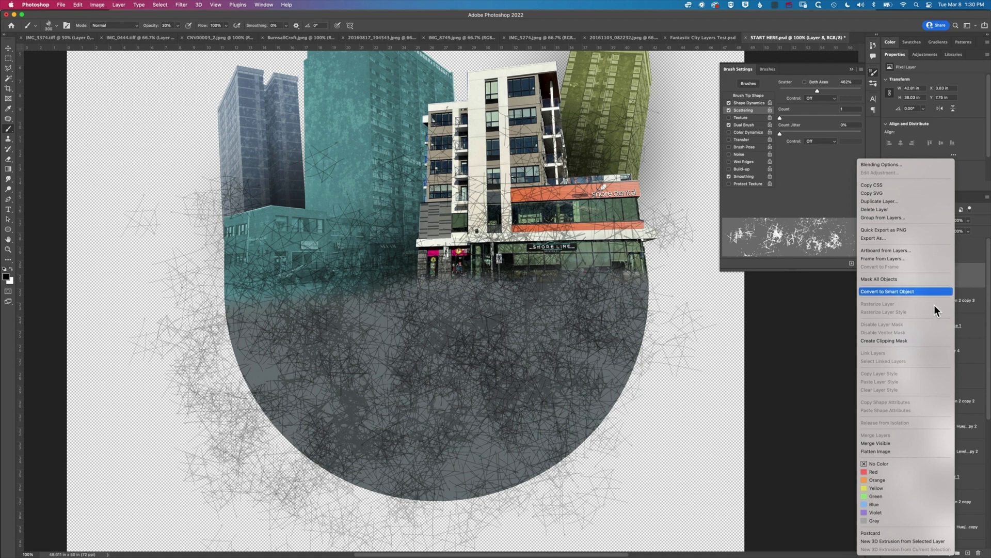
left_click(919, 340)
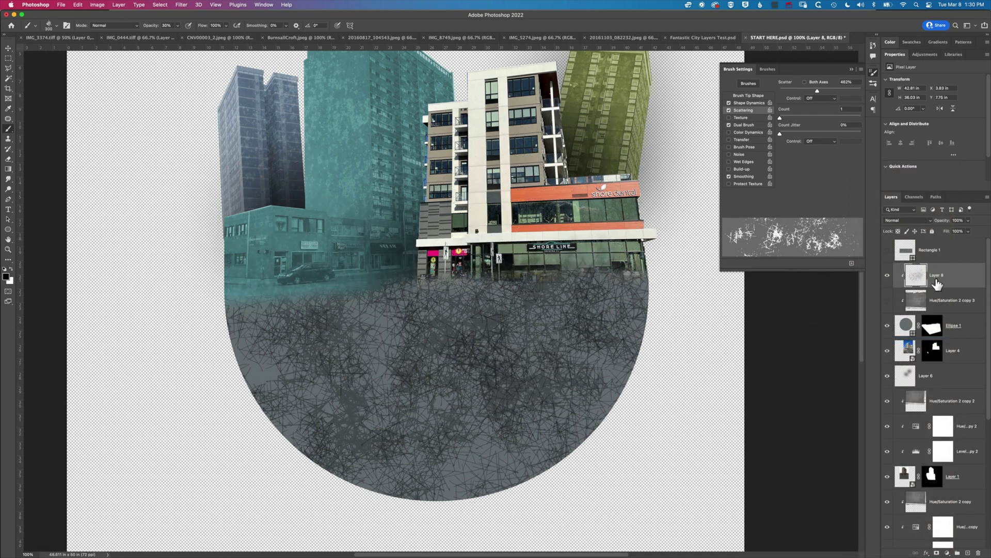
Step: Set the painted line texture layer to Soft Light blending and lower its opacity to 62%
left_click(922, 222)
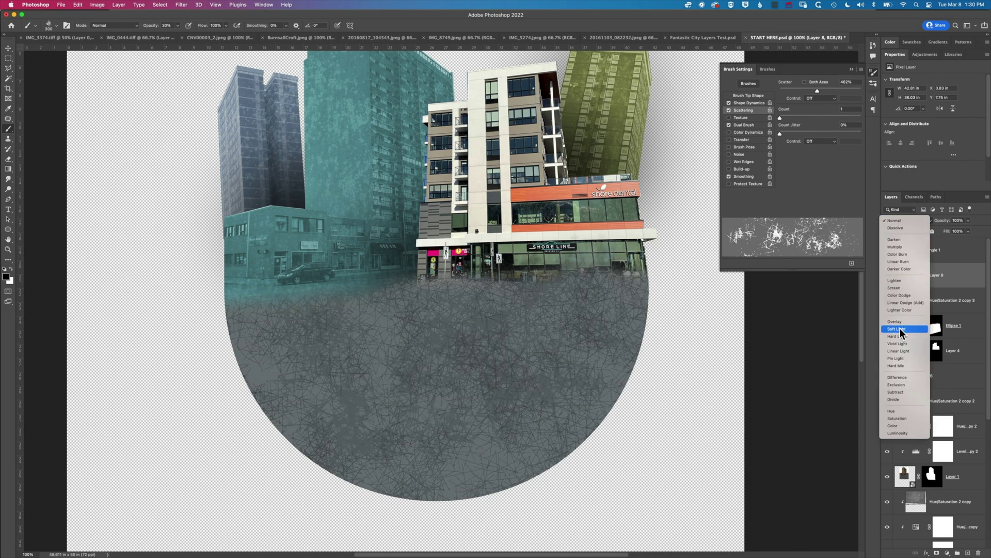
left_click(899, 329)
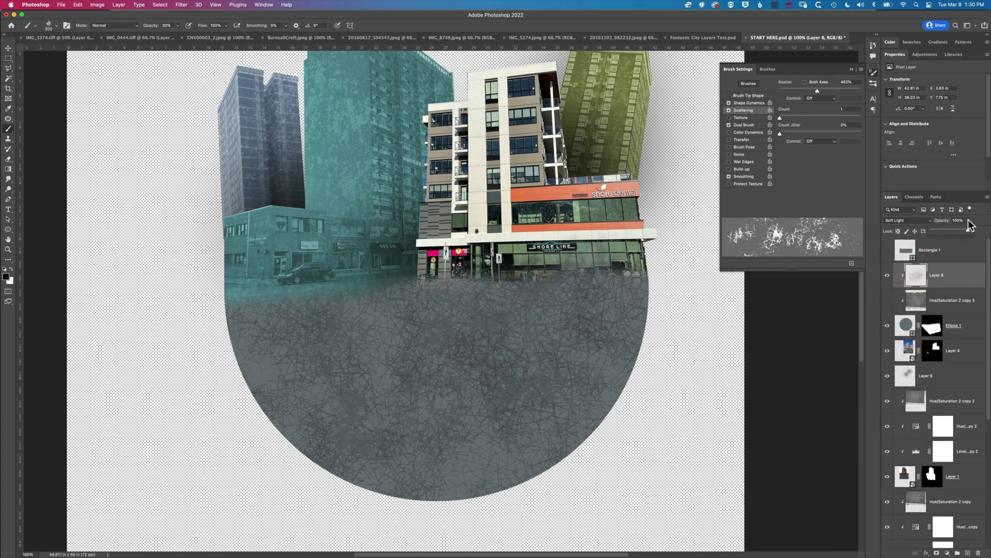
left_click_drag(959, 230, 955, 230)
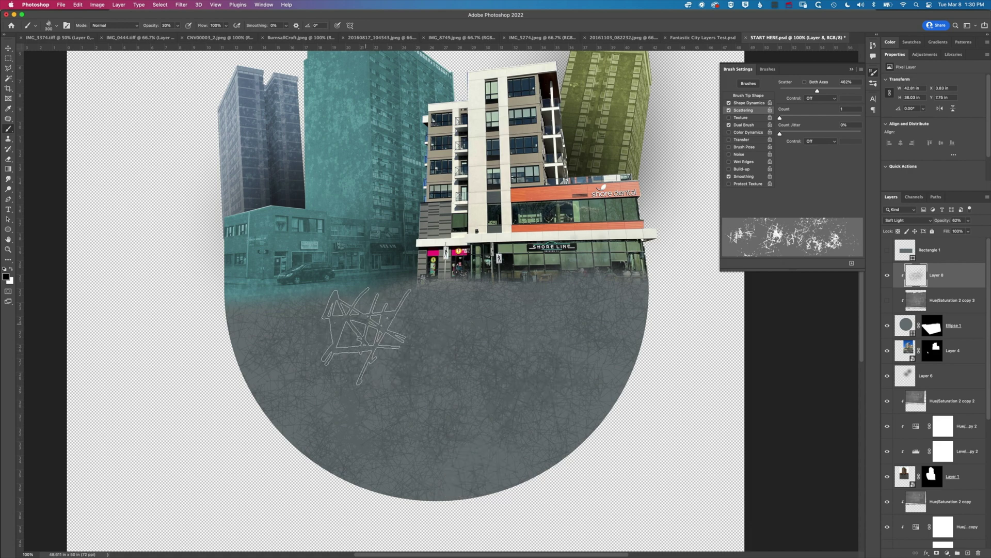
Step: Reduce the brush size to 150 px and show the circle's hidden Hue/Saturation 2 copy 3 texture layer again
key("bracketleft")
key("bracketleft")
key("bracketleft")
key("bracketleft")
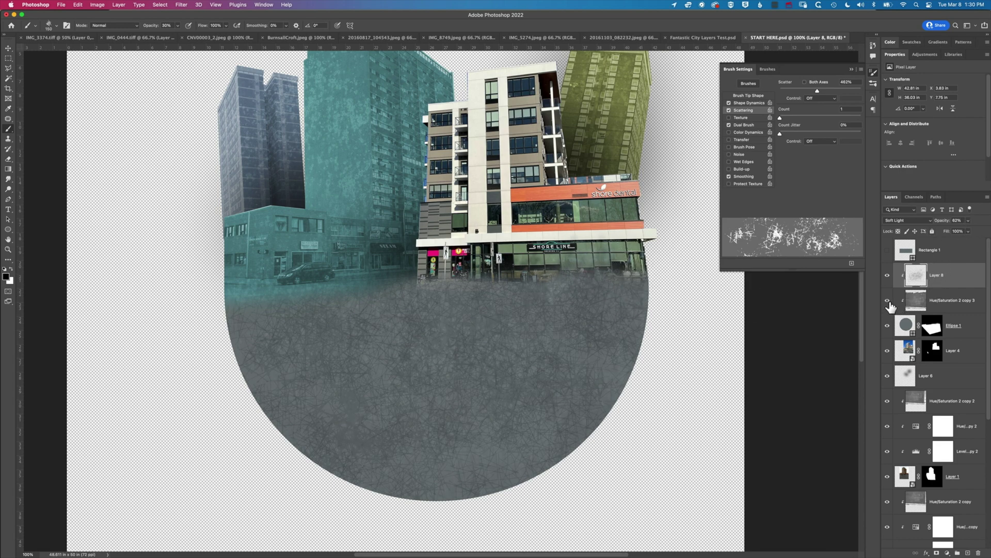
scroll(399, 343, "up", 3)
scroll(476, 320, "down", 3)
scroll(472, 327, "up", 3)
left_click_drag(473, 331, 476, 346)
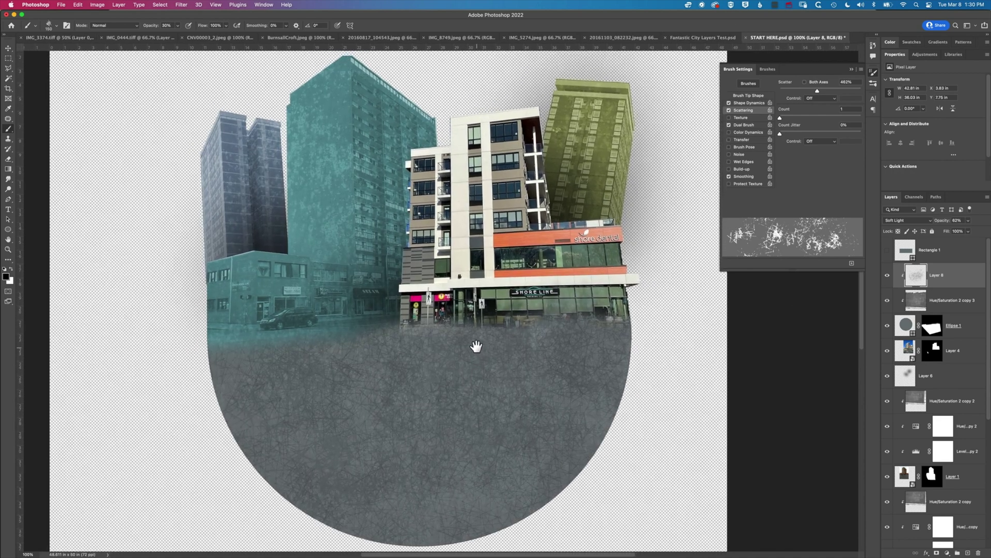